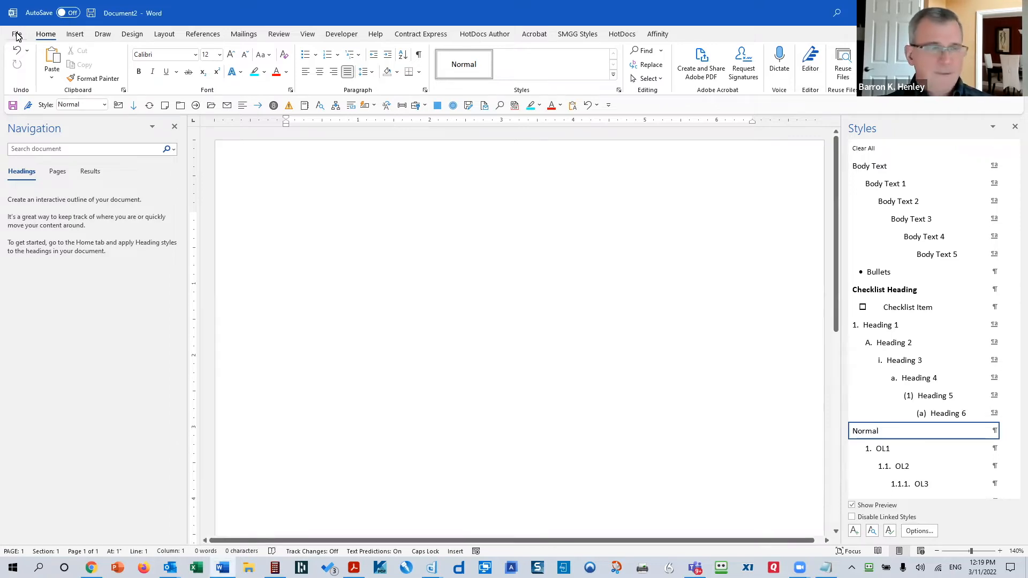
Open Word Options and look through the categories from General to Advanced, including the full list of Advanced settings.
left_click(17, 34)
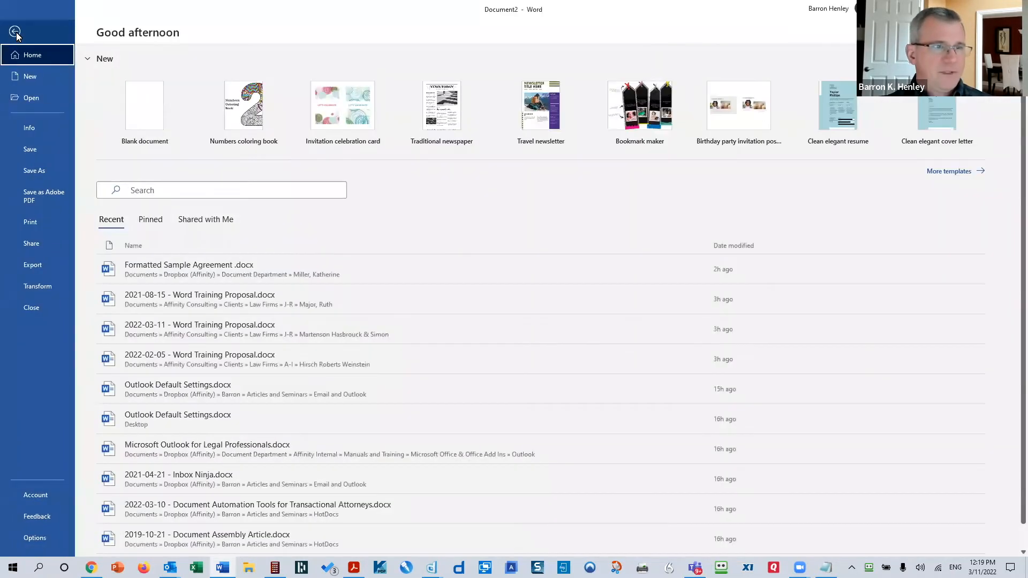
left_click(48, 539)
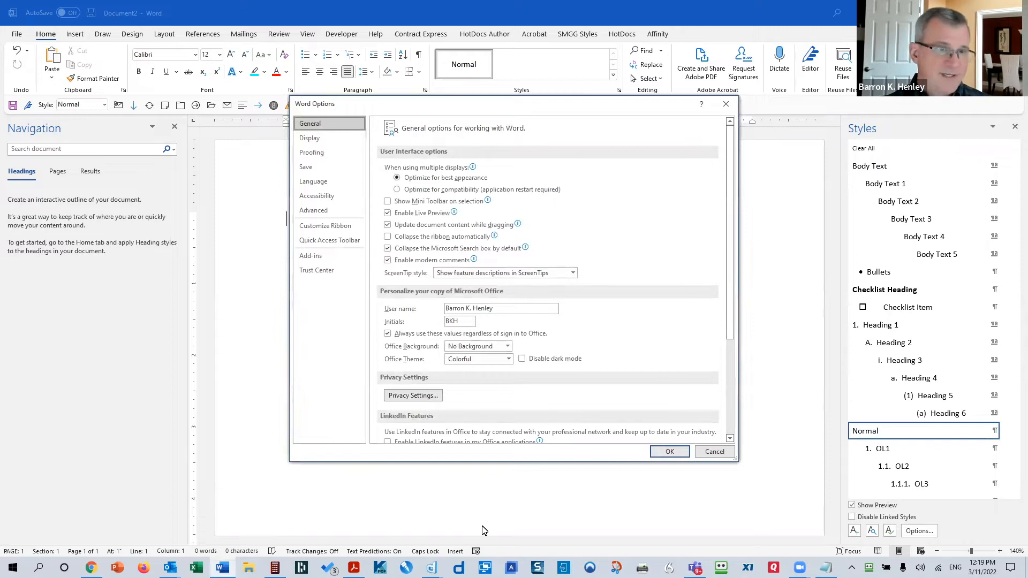
left_click(313, 142)
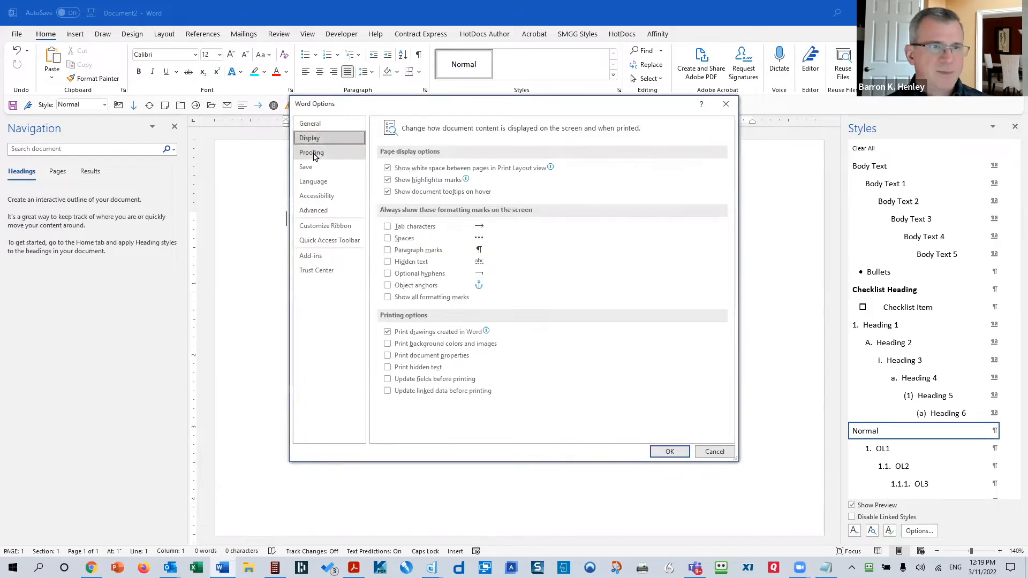
left_click(313, 154)
left_click(308, 167)
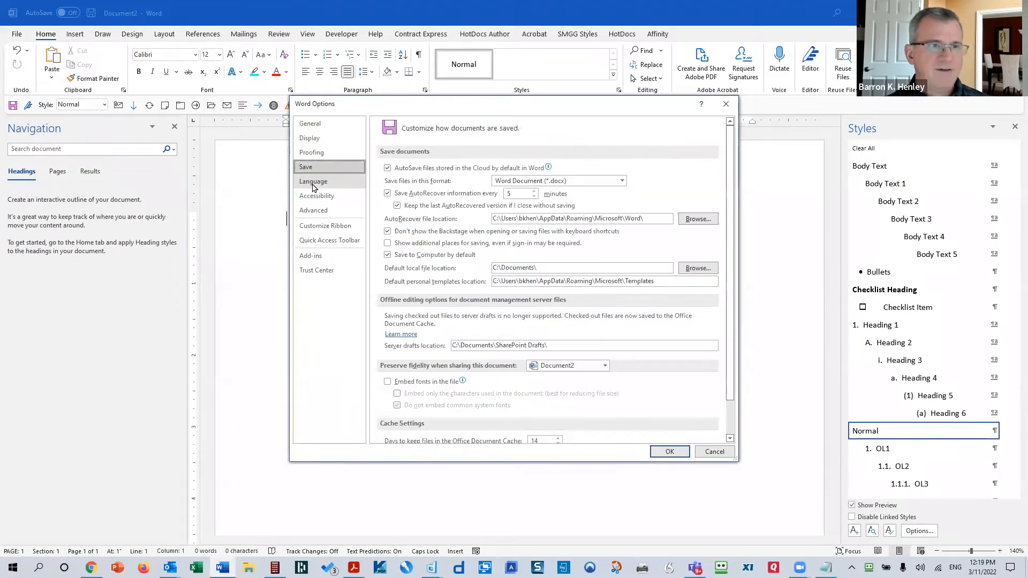
left_click(315, 182)
left_click(316, 197)
left_click(313, 210)
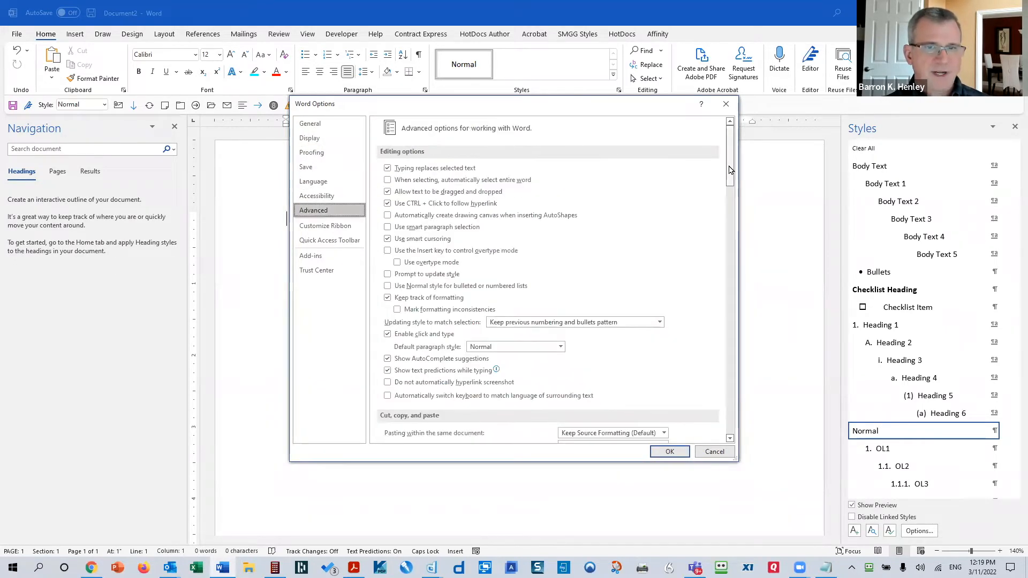
scroll(742, 305, "down", 3)
scroll(742, 305, "down", 10)
scroll(637, 221, "up", 20)
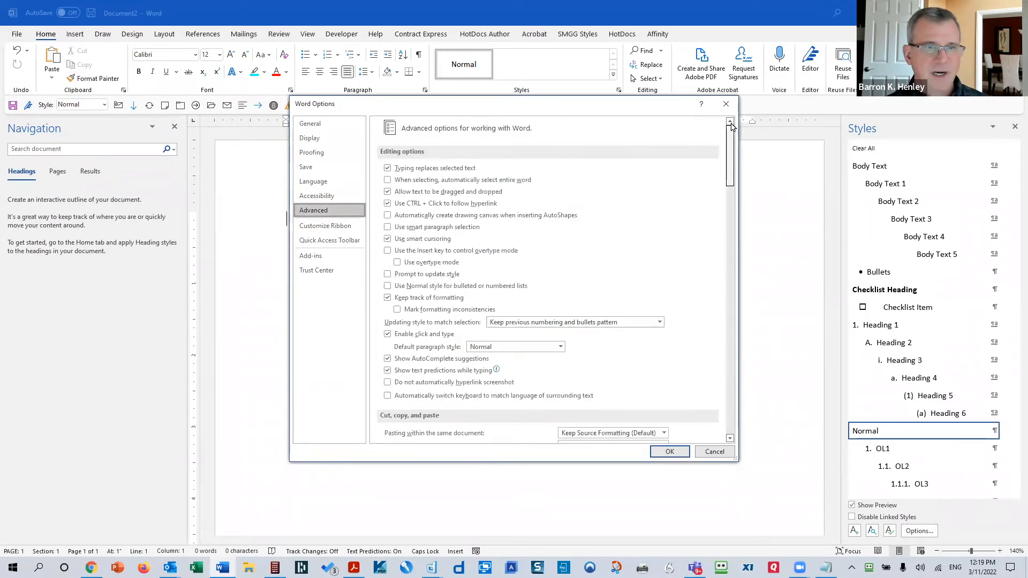
Examine the Enable Live Preview explanation in the General options, and review the Advanced, Display and Proofing settings.
left_click(335, 127)
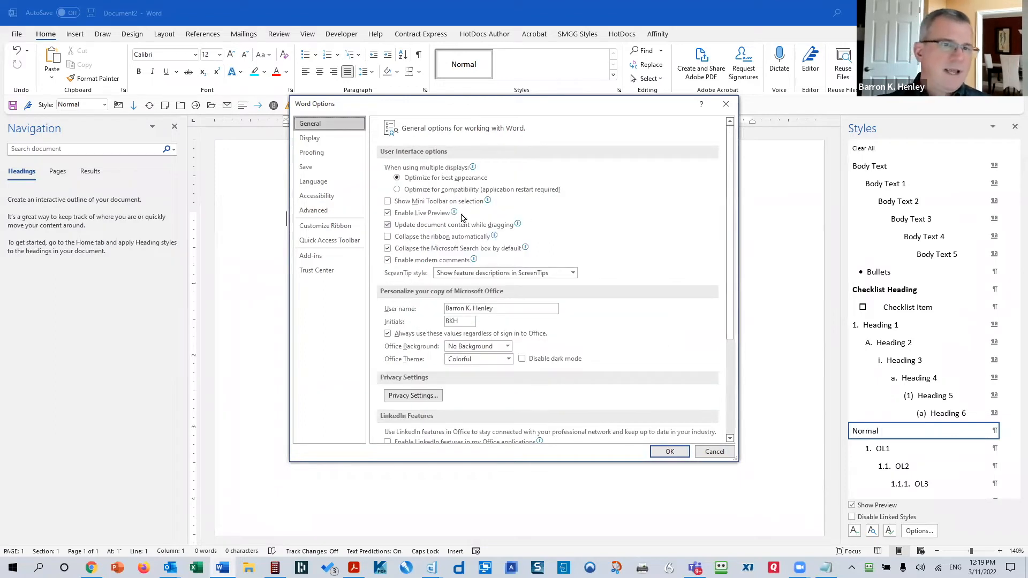
mouse_move(454, 214)
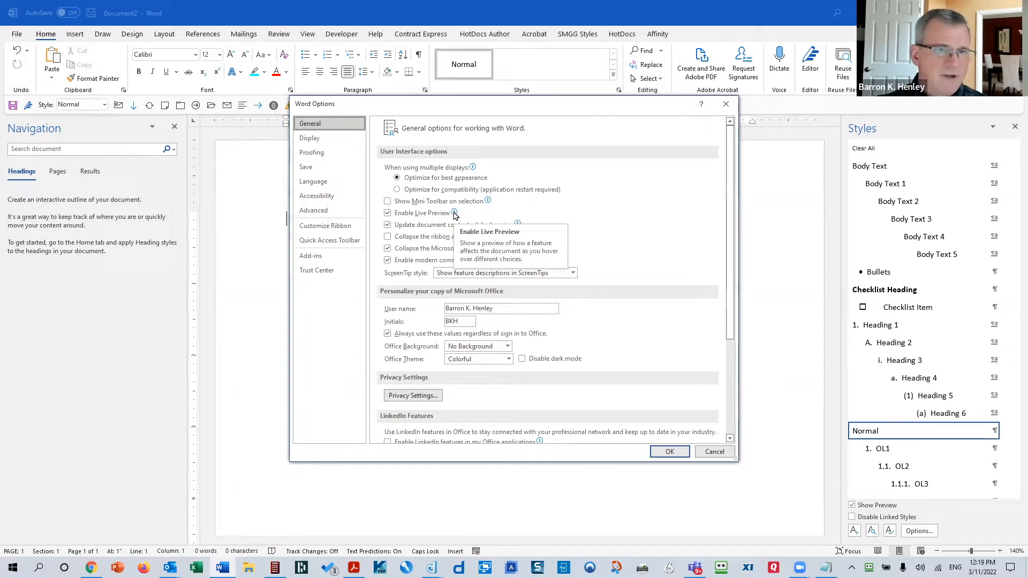
left_click(314, 210)
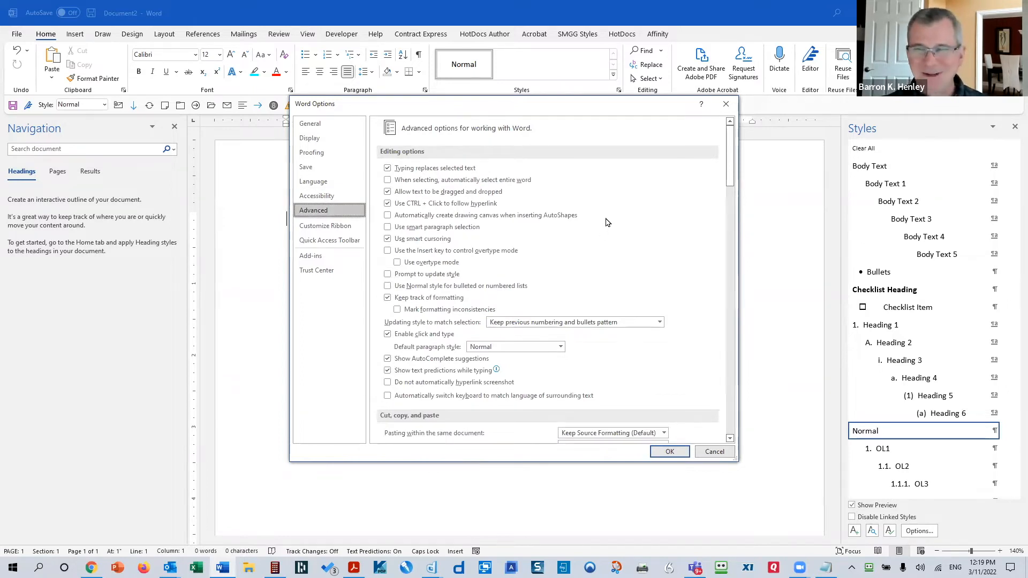
scroll(613, 228, "down", 8)
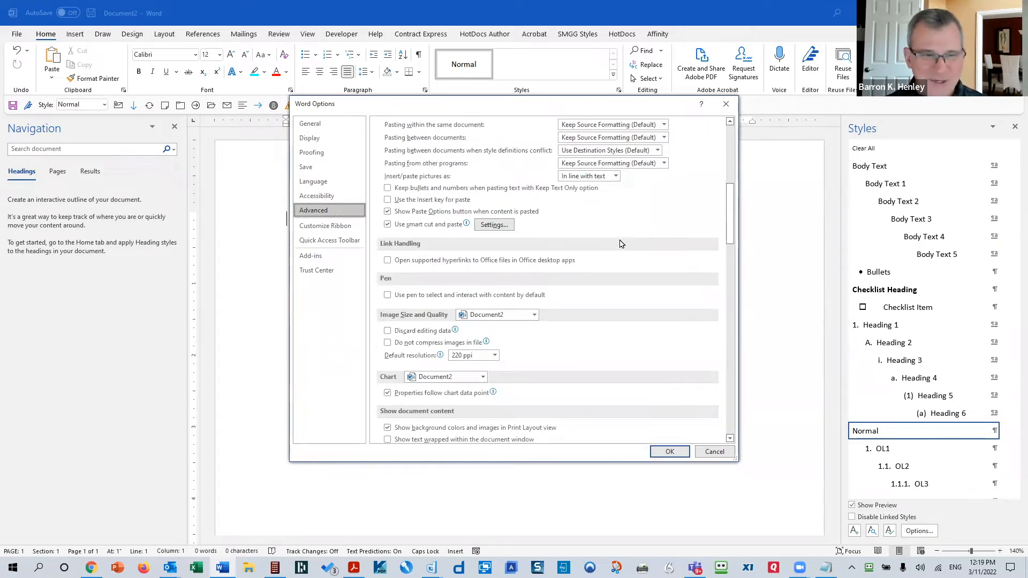
scroll(589, 236, "up", 8)
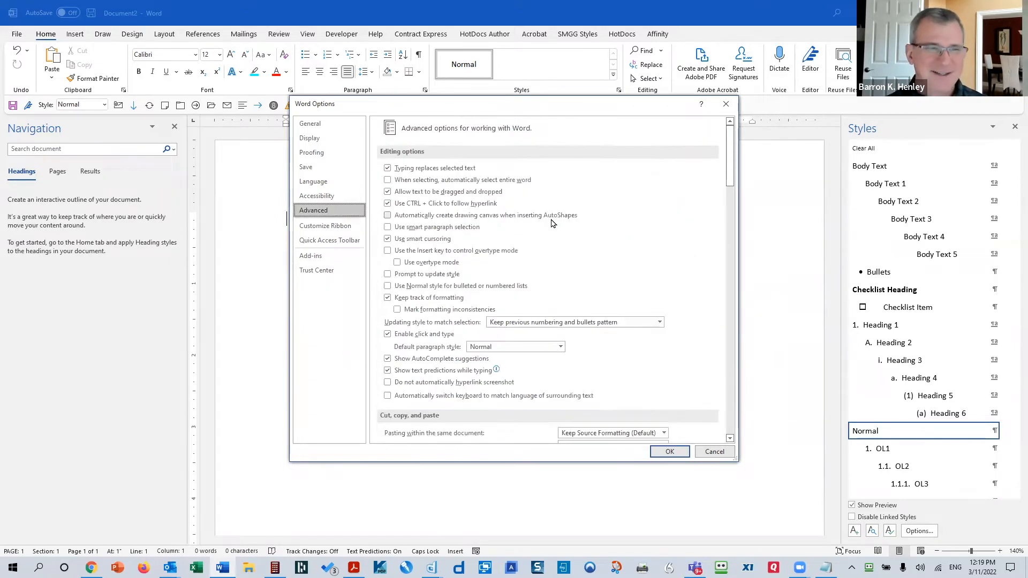
left_click(311, 124)
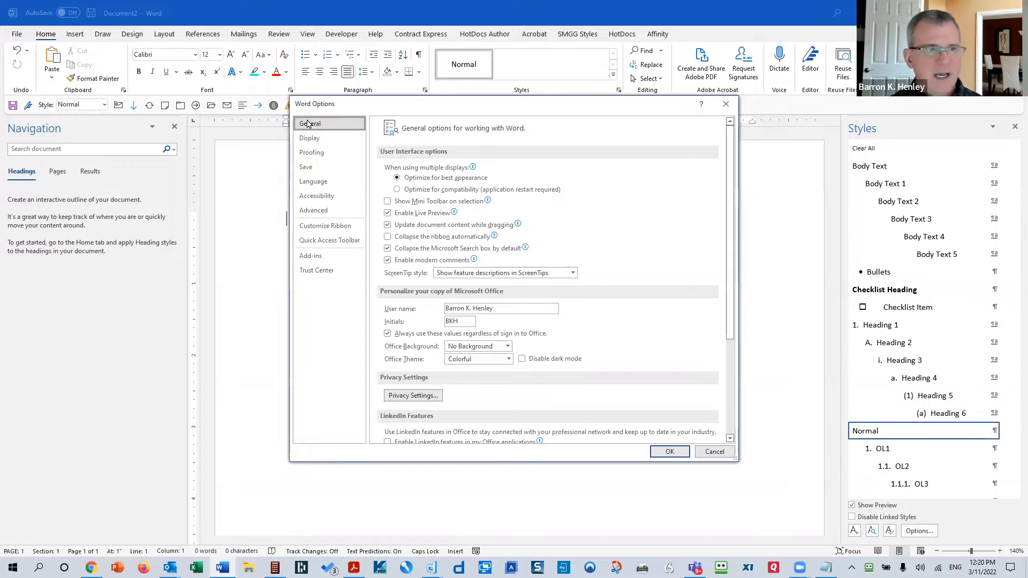
left_click(310, 138)
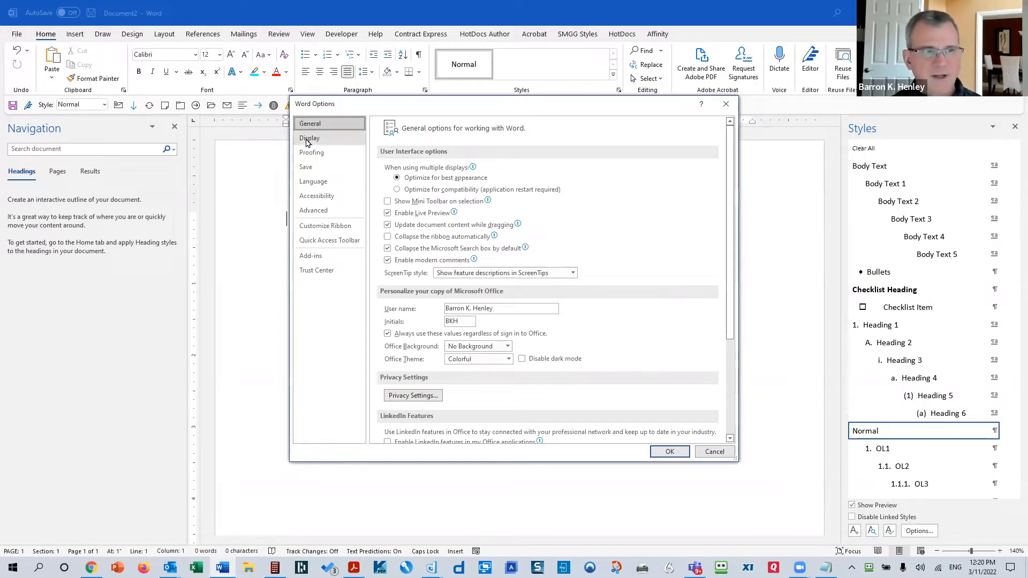
left_click(310, 153)
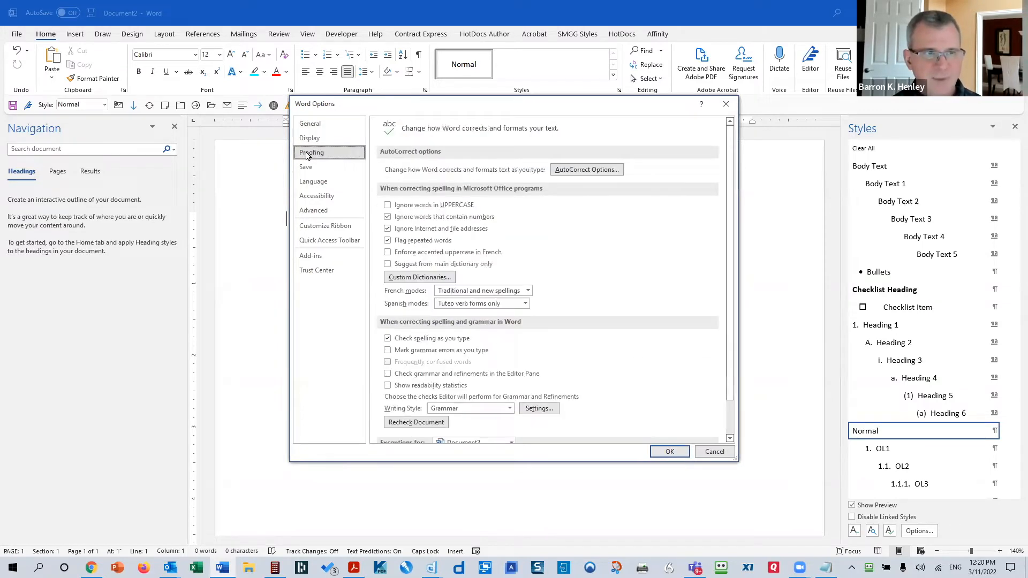
In the General options, try enabling Show Mini Toolbar on selection, and turn it back off.
left_click(311, 124)
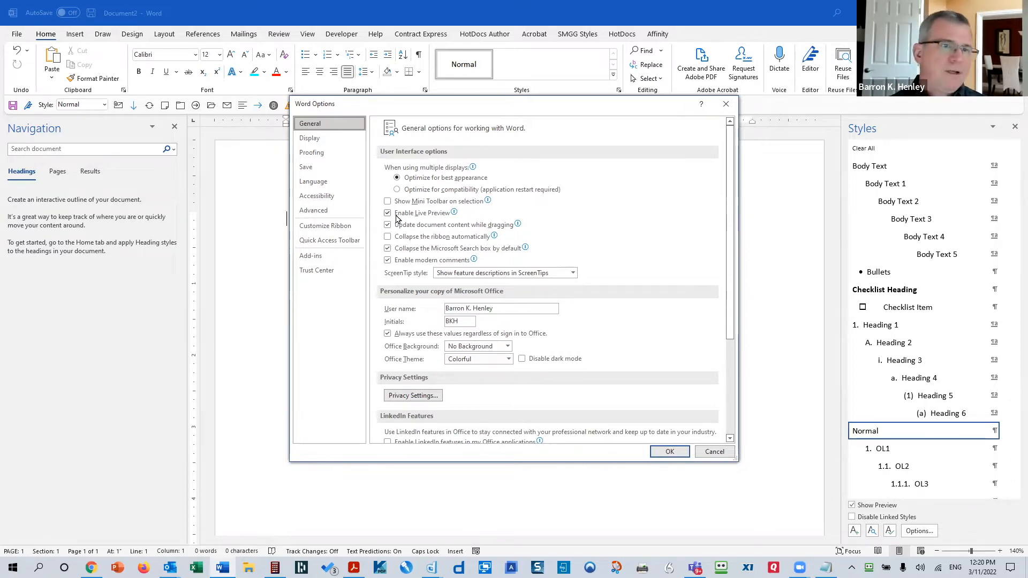
left_click(430, 206)
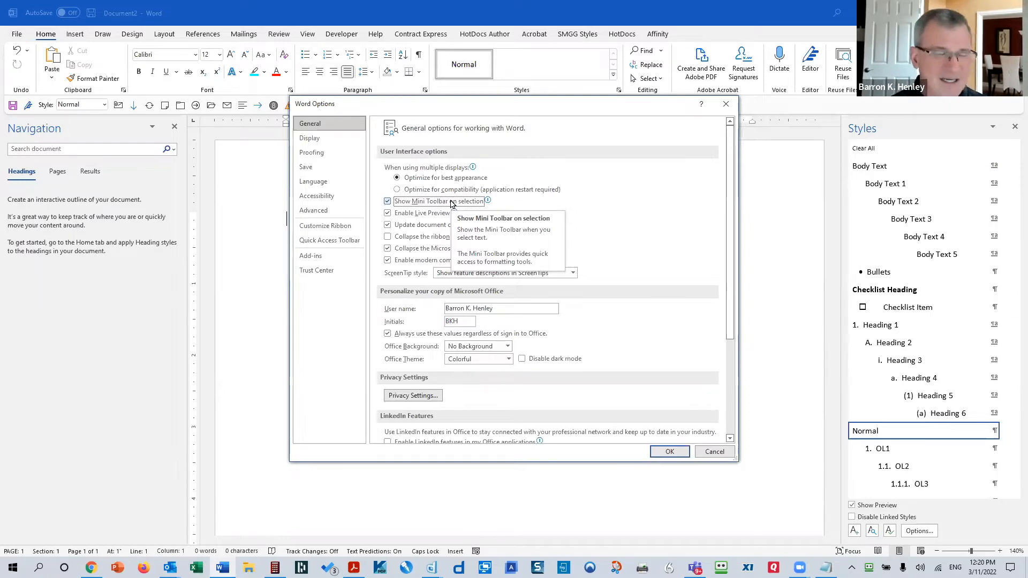
left_click(423, 202)
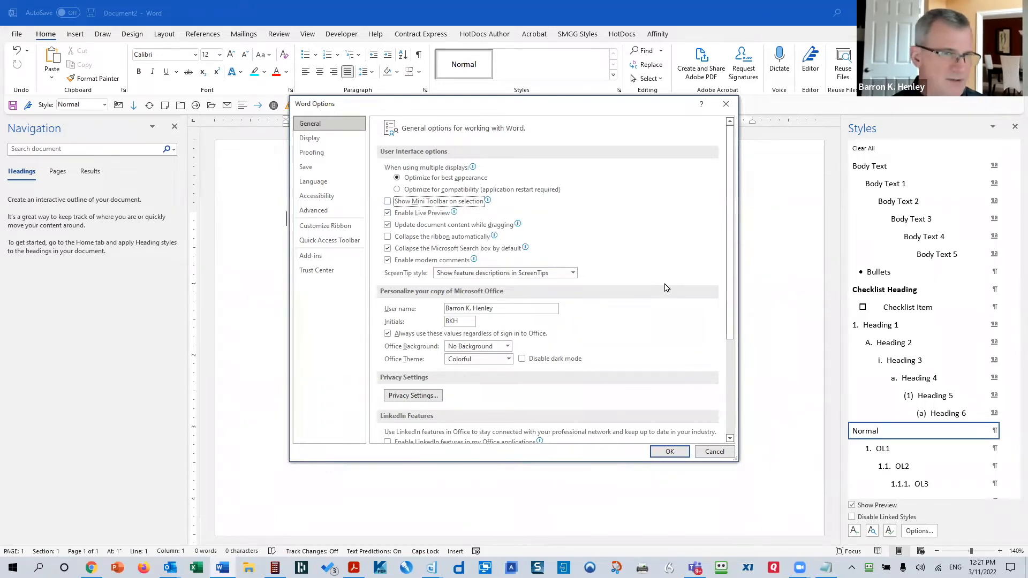
In the General start up options, try enabling the Start screen when the application starts, and turn it back off.
scroll(642, 298, "down", 4)
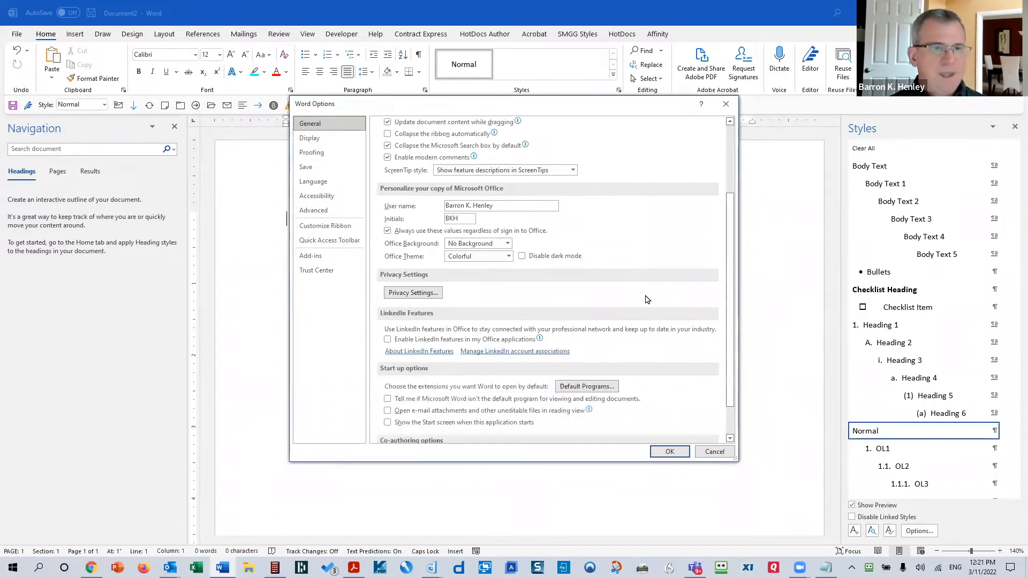
scroll(645, 299, "down", 2)
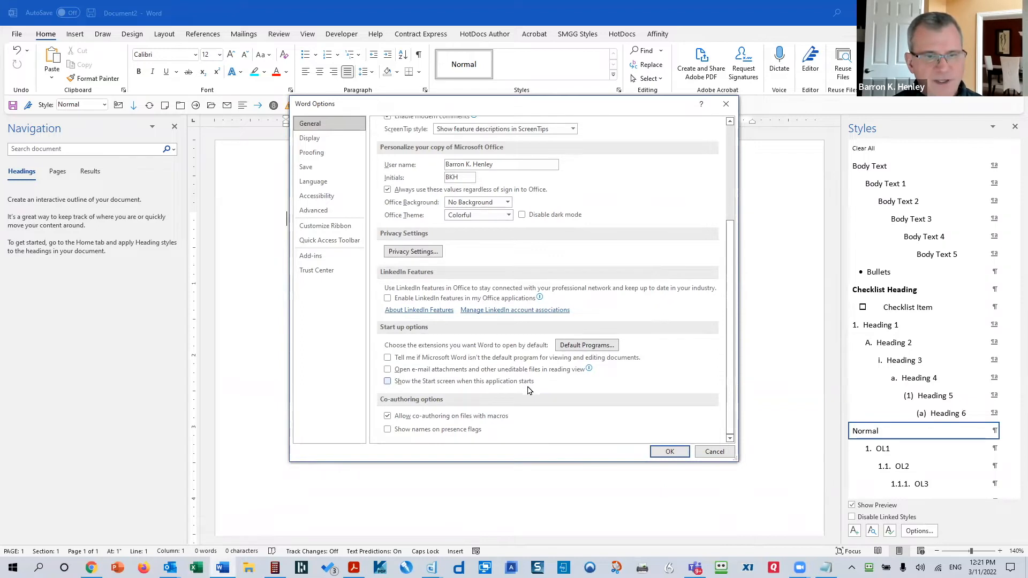
left_click(388, 382)
left_click(388, 382)
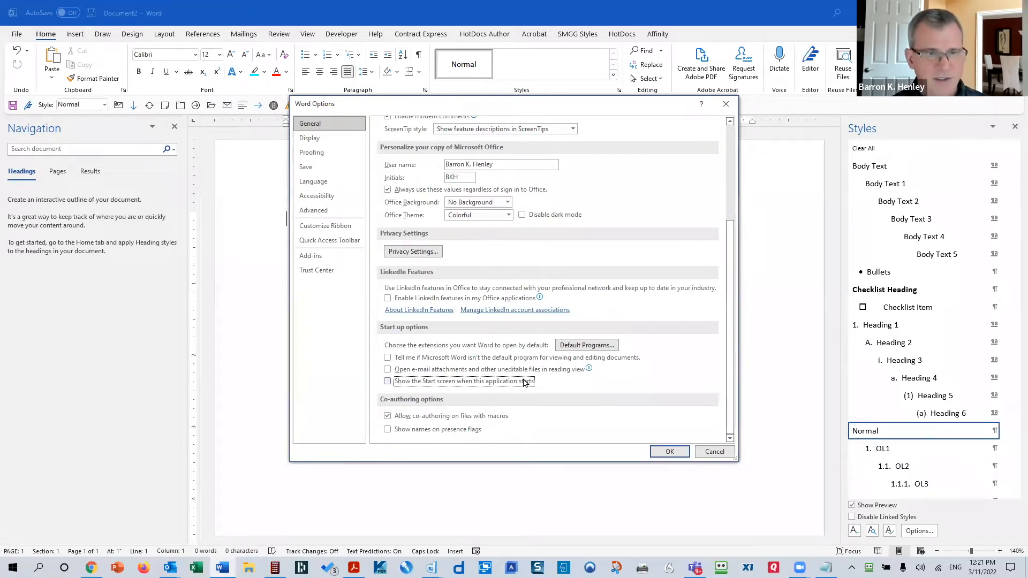
Enable Update fields before printing in the Display printing options.
left_click(316, 140)
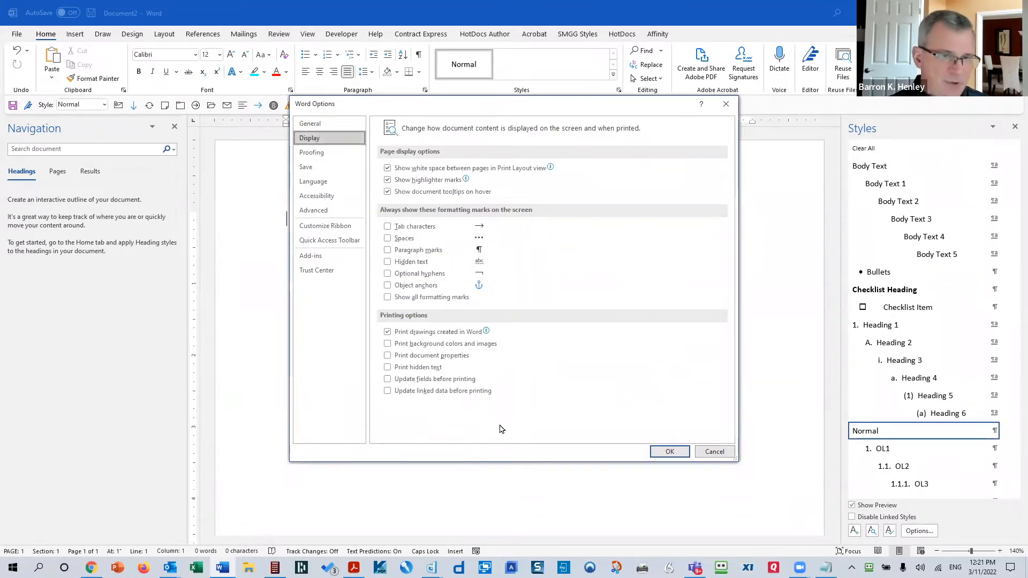
left_click(386, 380)
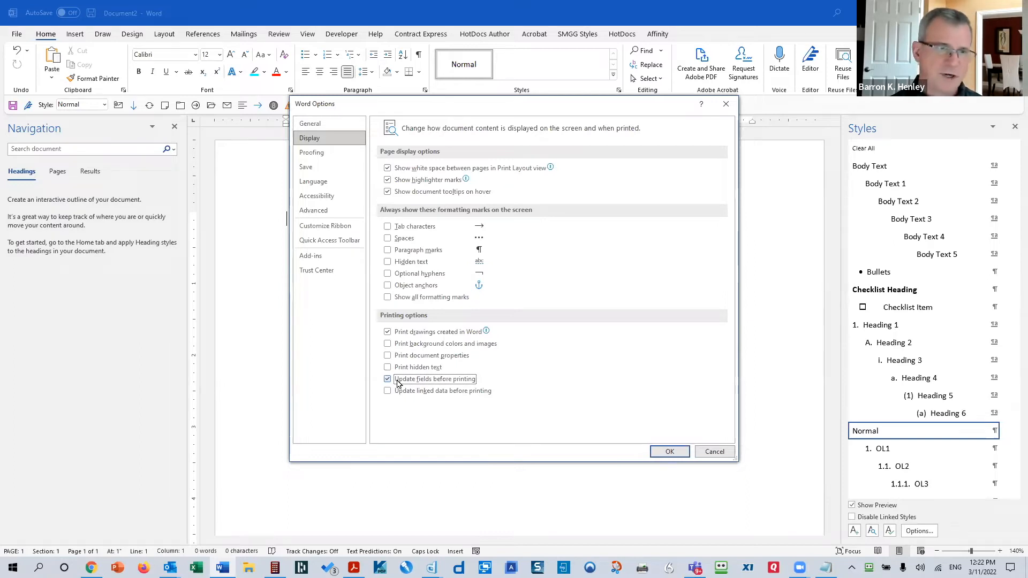
Try the Proofing options Ignore words in UPPERCASE and Check grammar and refinements in the Editor Pane, and turn both back off.
left_click(307, 154)
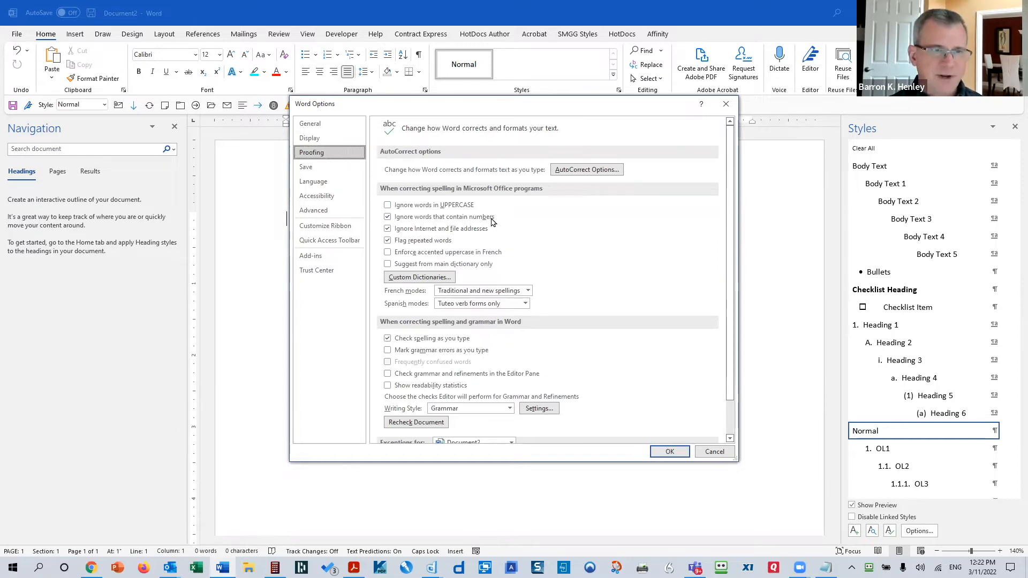
left_click(387, 206)
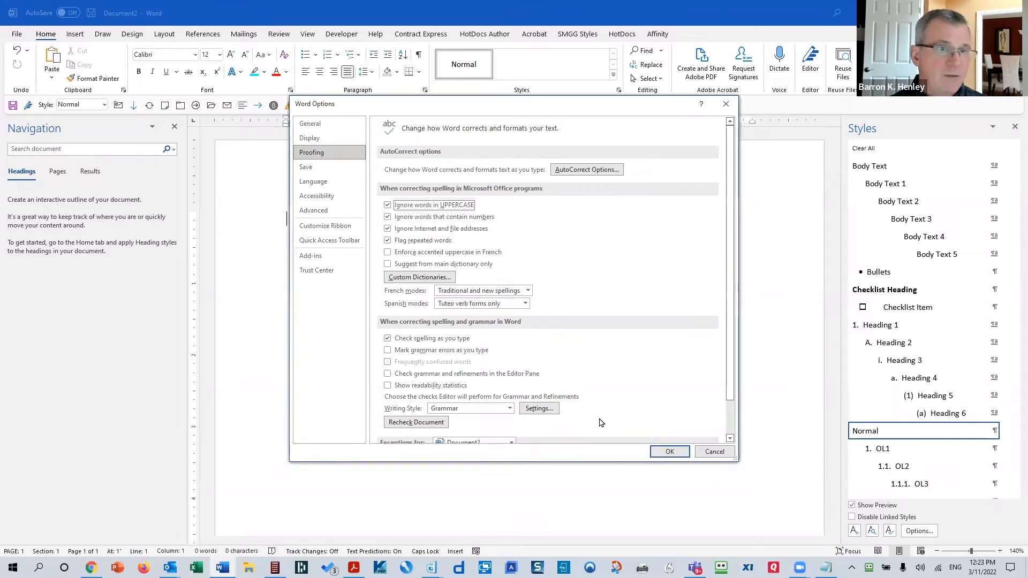
left_click(410, 207)
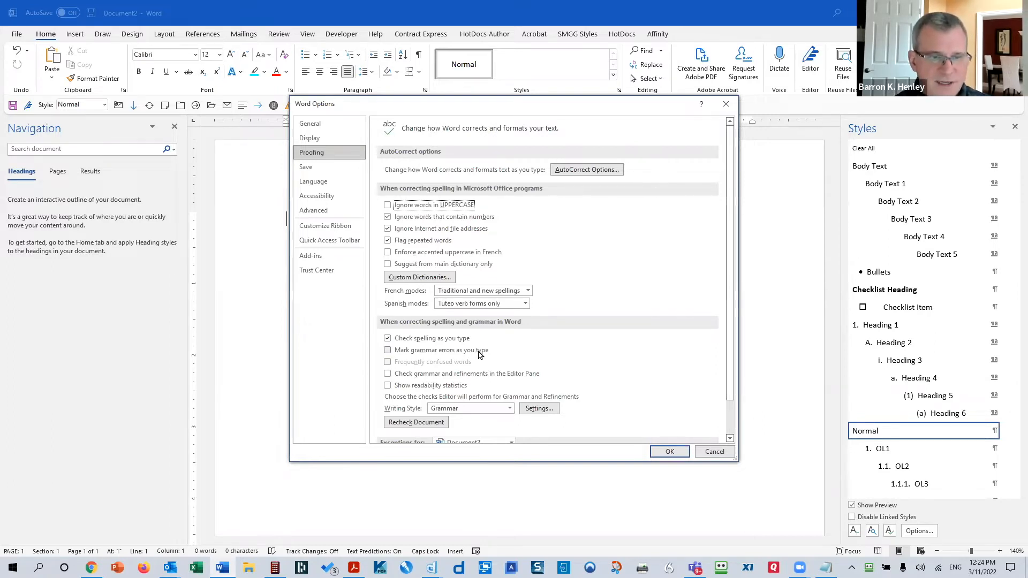
left_click(463, 373)
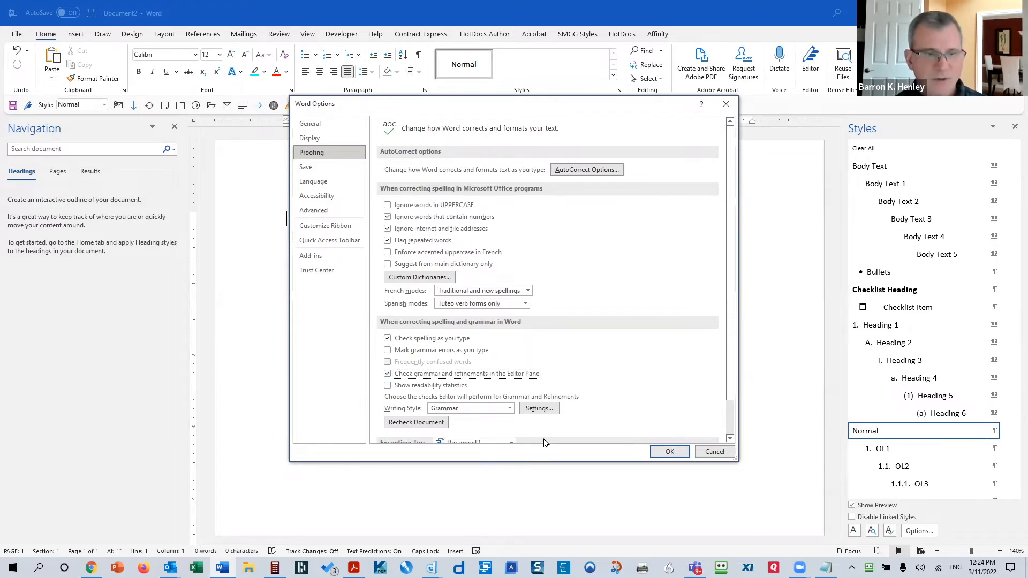
left_click(388, 375)
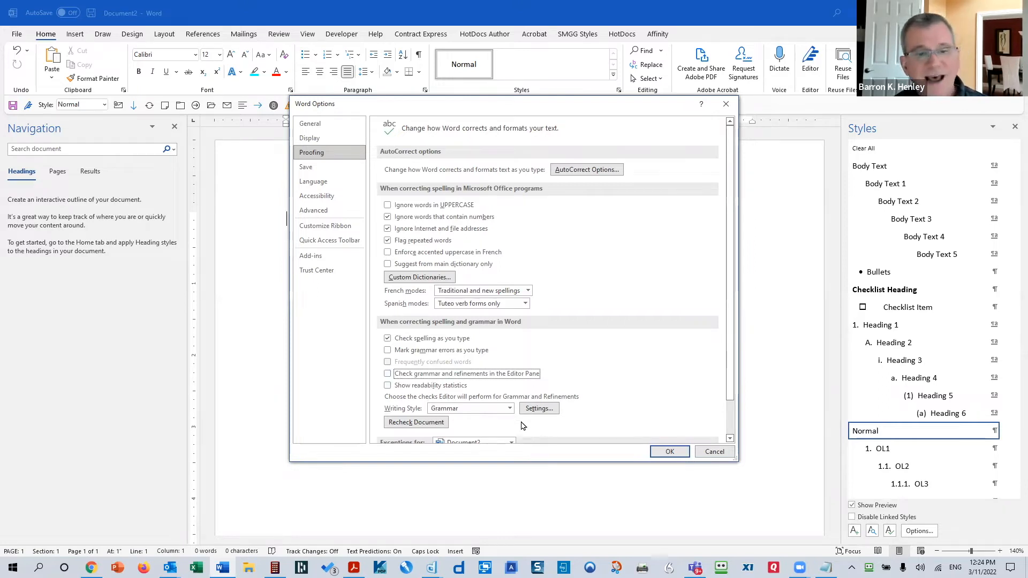
Review the available checks in Grammar Settings without changing them, and look over the remaining Proofing options.
left_click(530, 408)
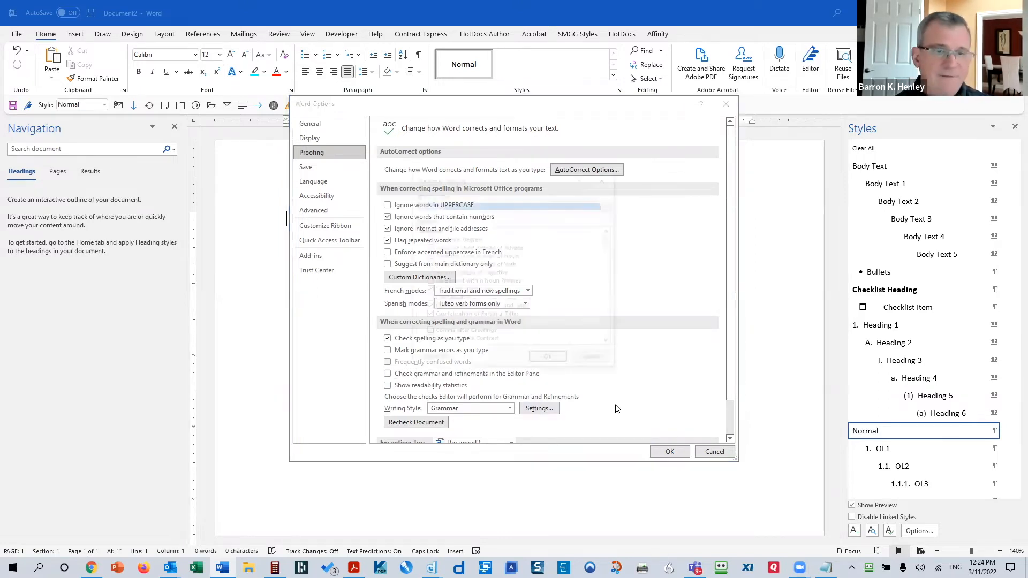
left_click_drag(609, 245, 610, 331)
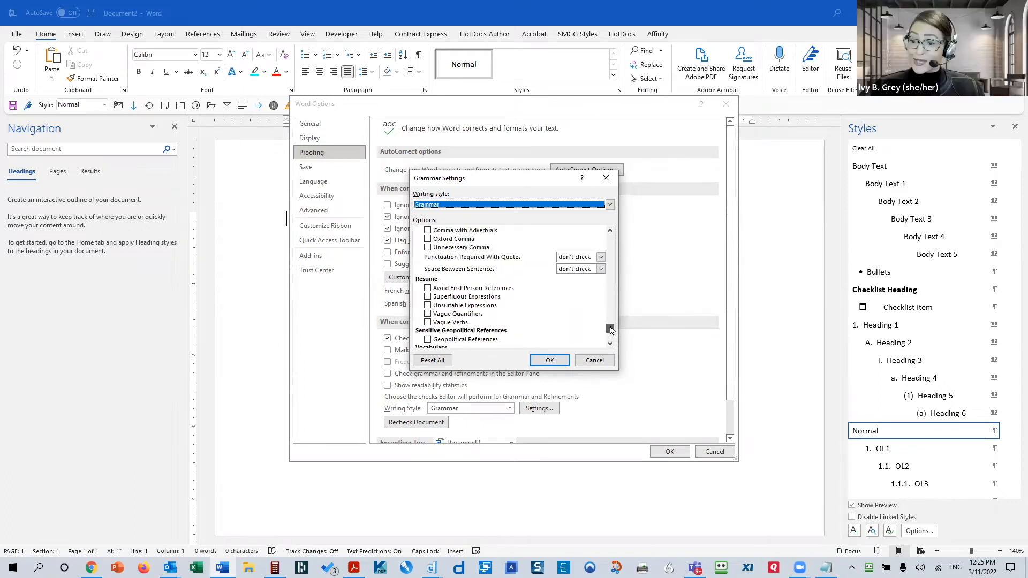
left_click(603, 363)
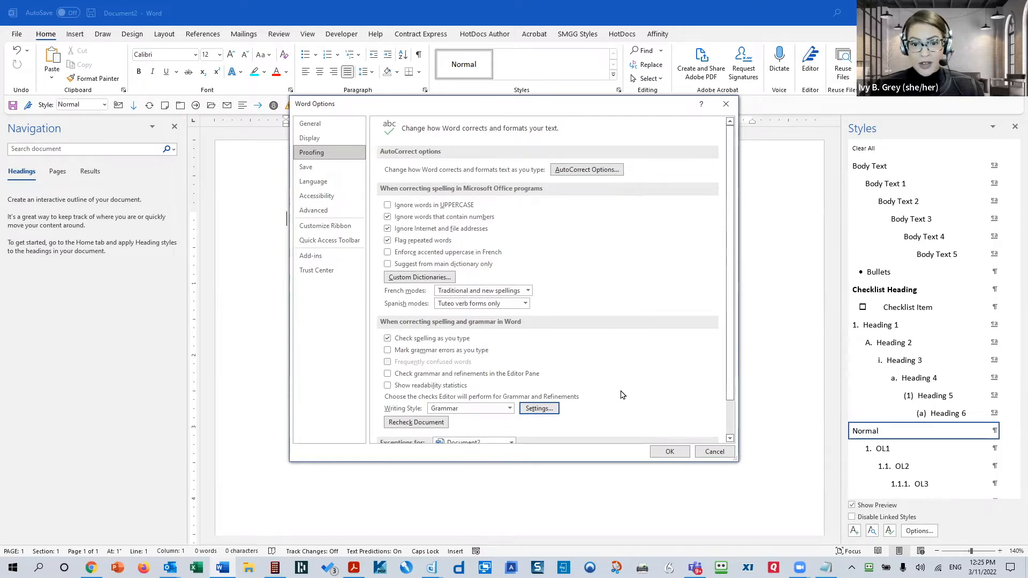
scroll(623, 394, "down", 2)
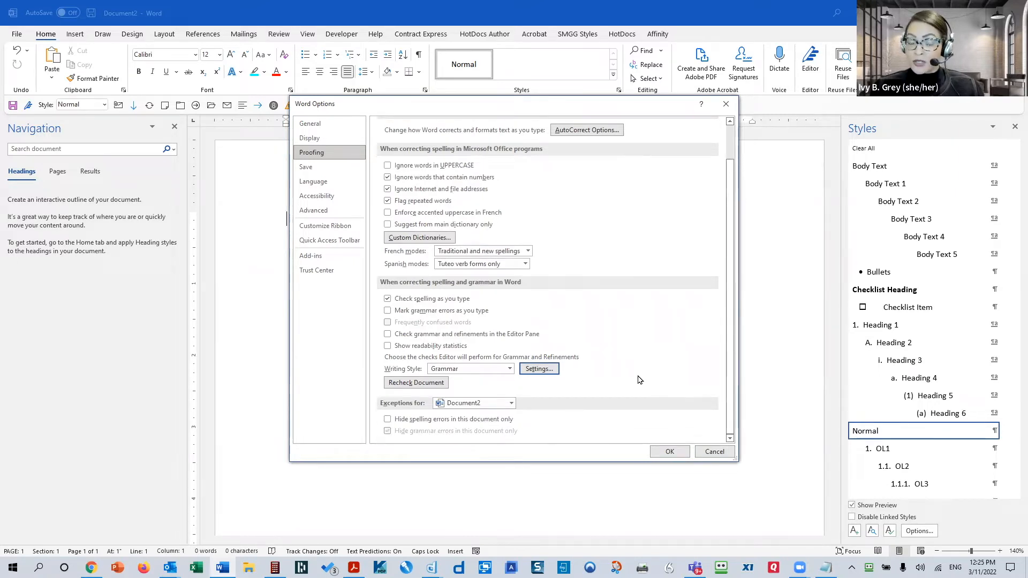
scroll(643, 378, "up", 1)
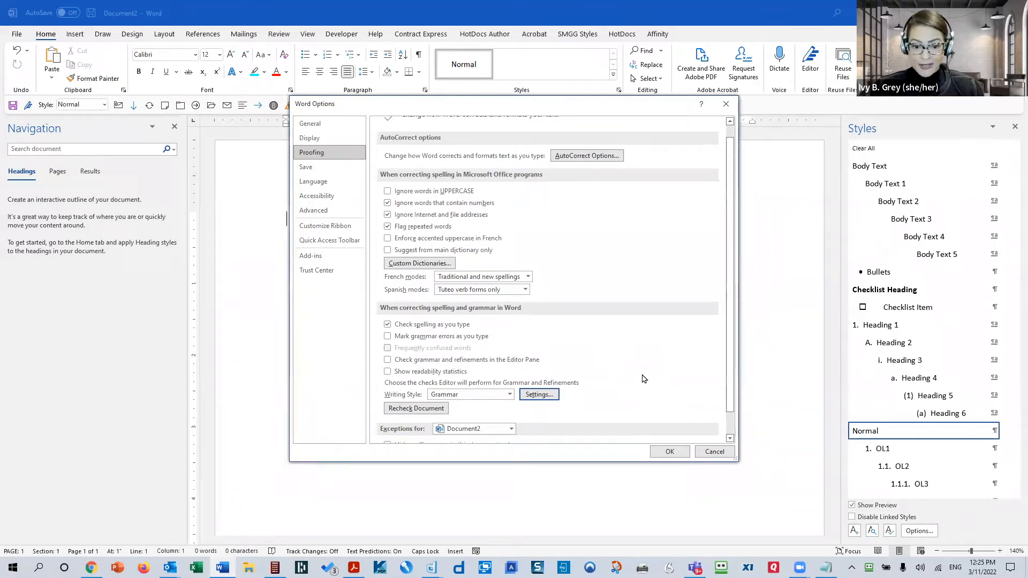
scroll(644, 378, "down", 1)
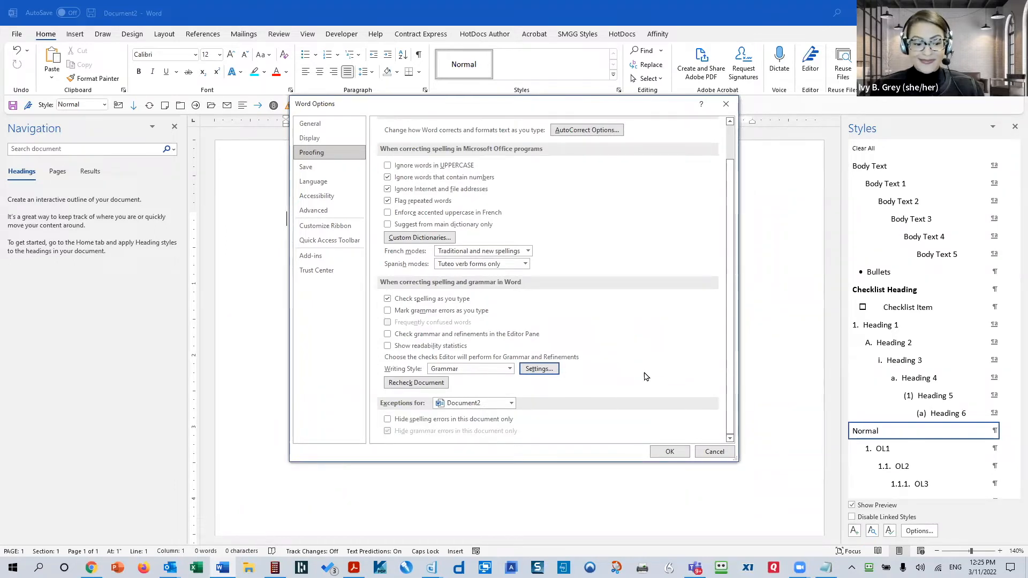
Examine the Save options, checking the interval in minutes for saving AutoRecover information.
left_click(325, 170)
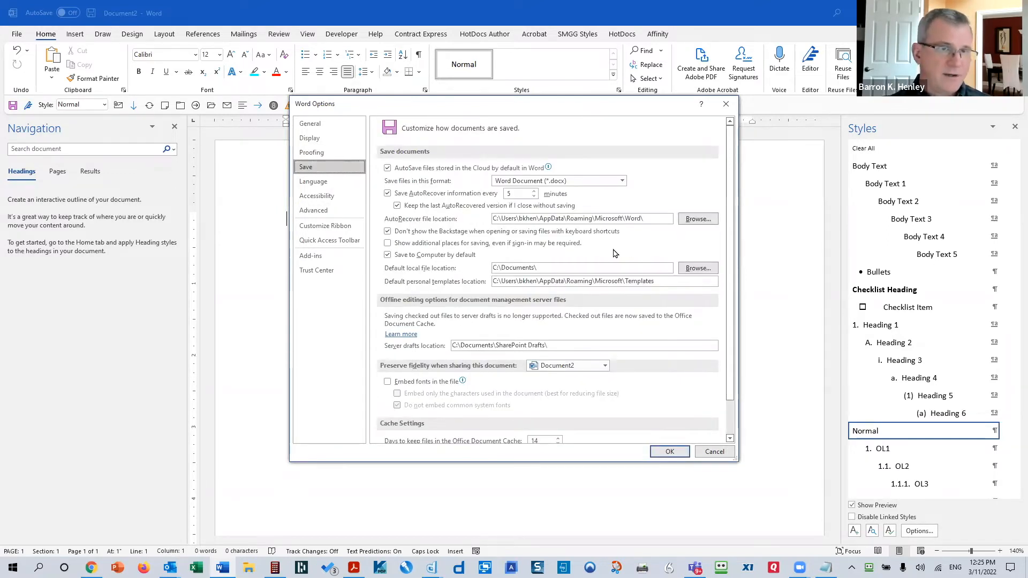
double_click(520, 196)
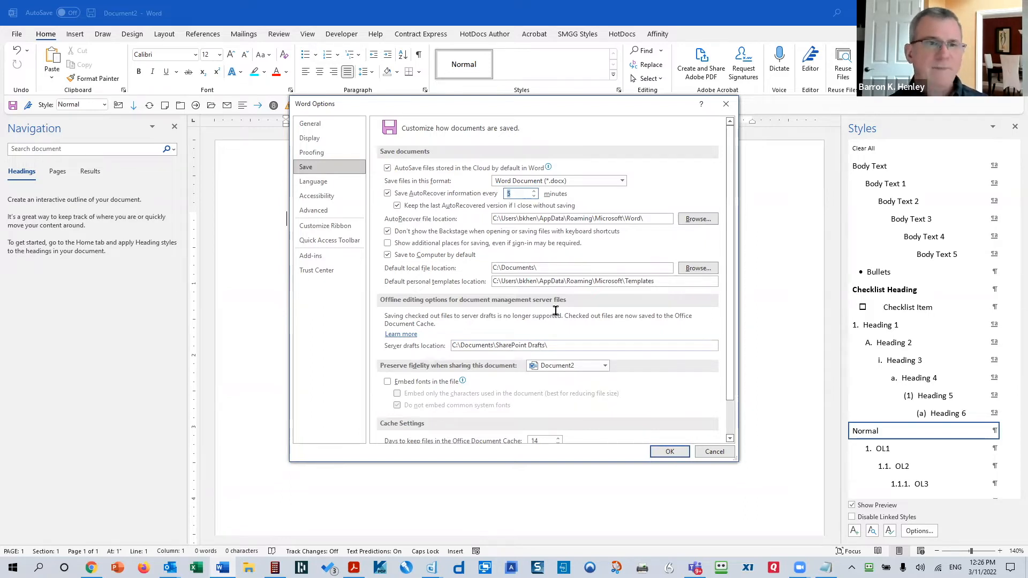
left_click(521, 194)
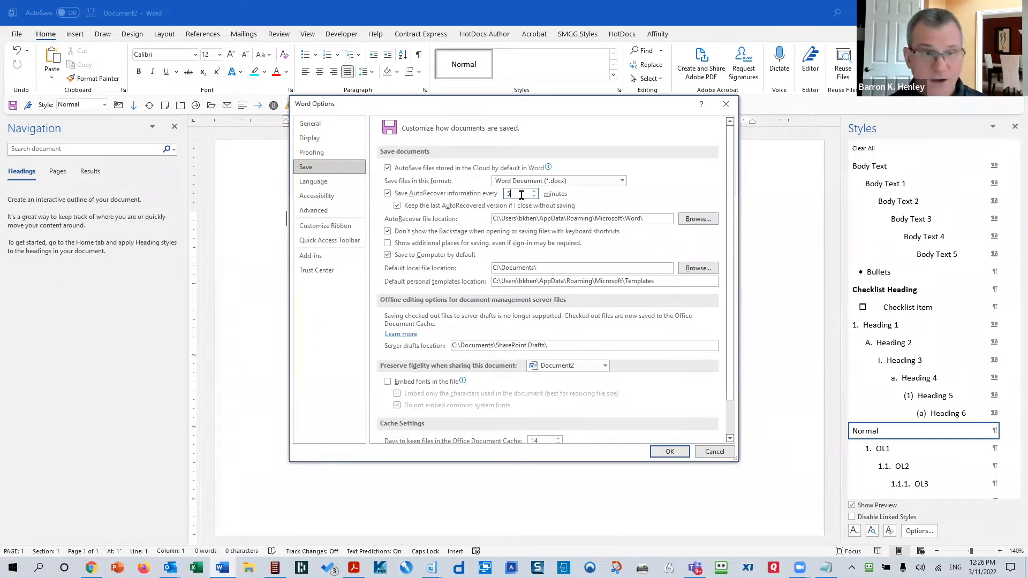
left_click_drag(521, 194, 502, 202)
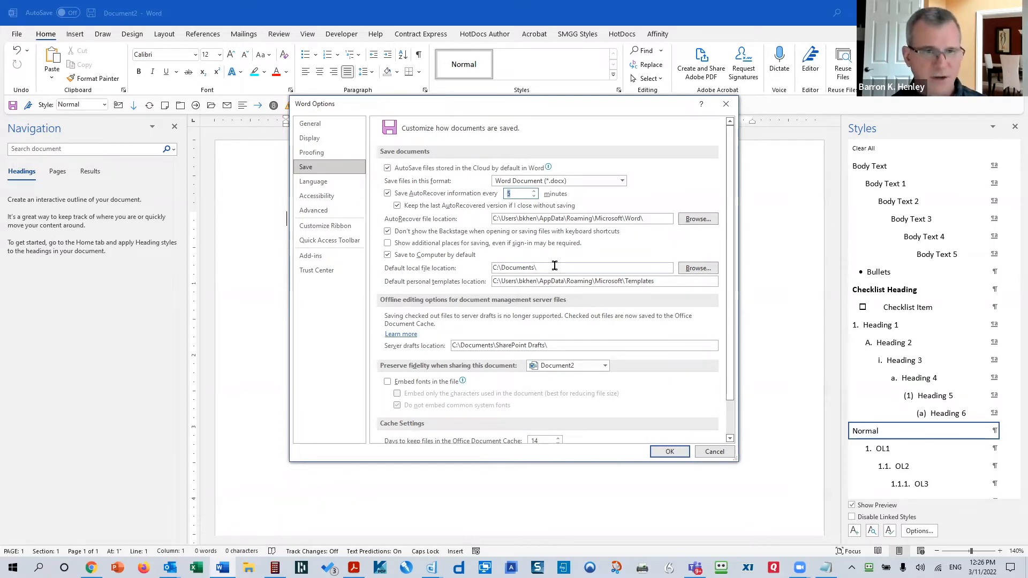
left_click(521, 194)
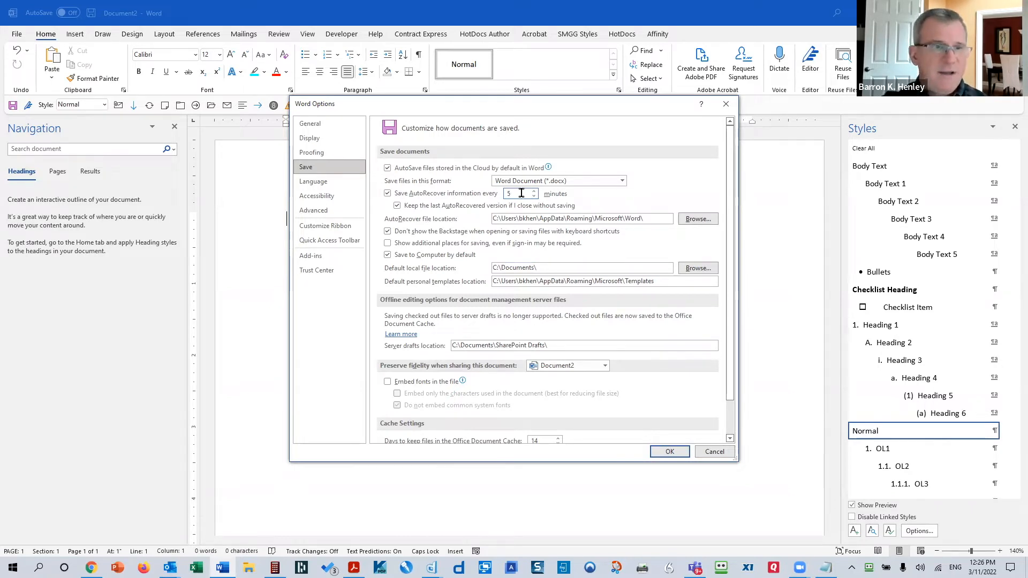
Try turning off Save to Computer by default and Don't show the Backstage when opening or saving files, and turn both back on.
left_click(388, 256)
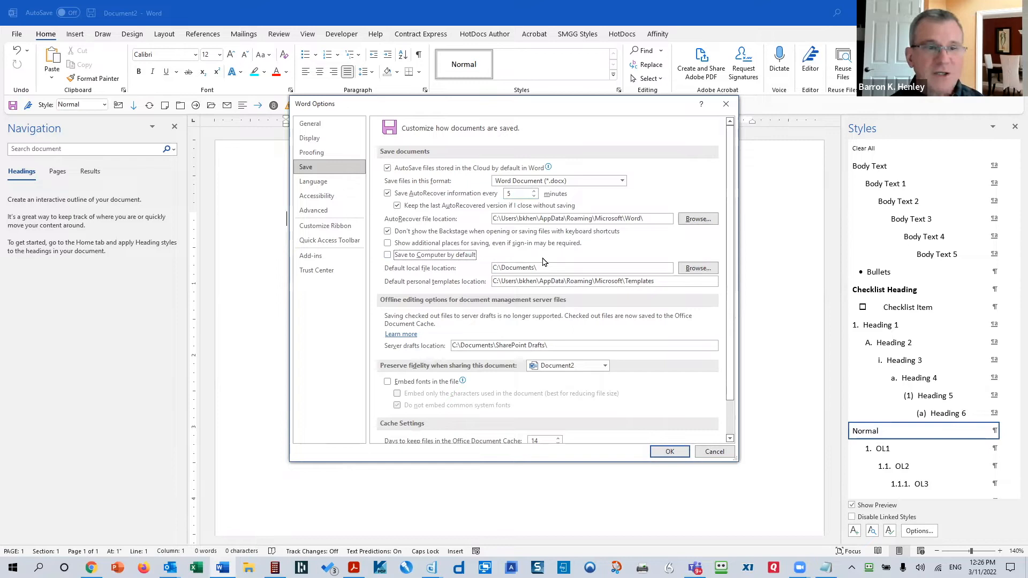
left_click(446, 257)
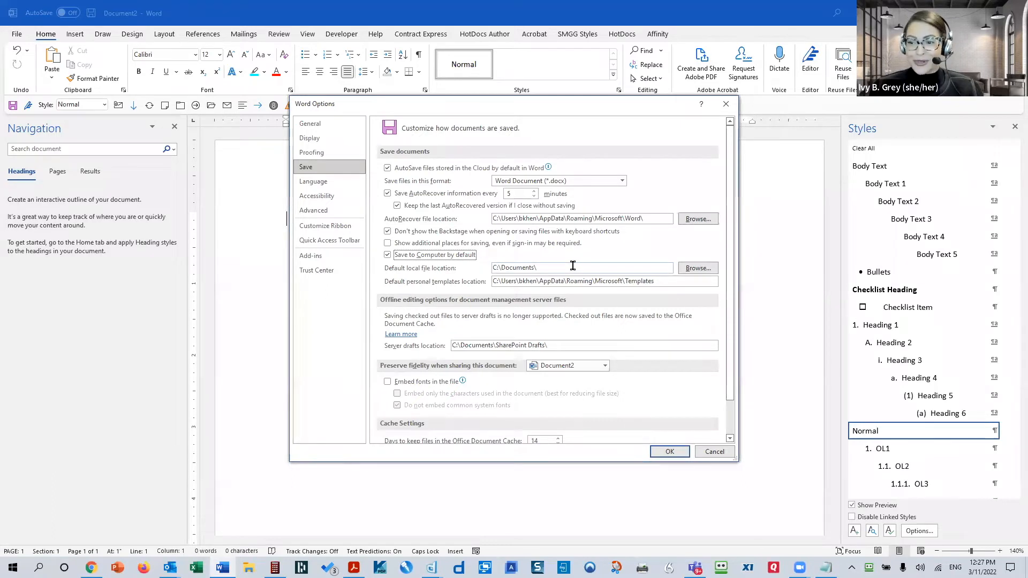
left_click(387, 232)
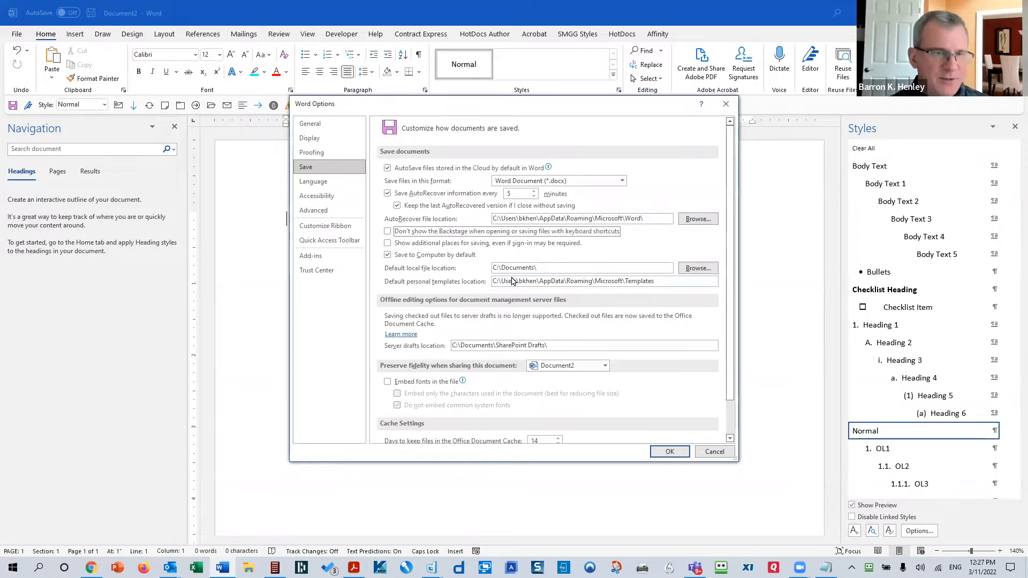
left_click(388, 231)
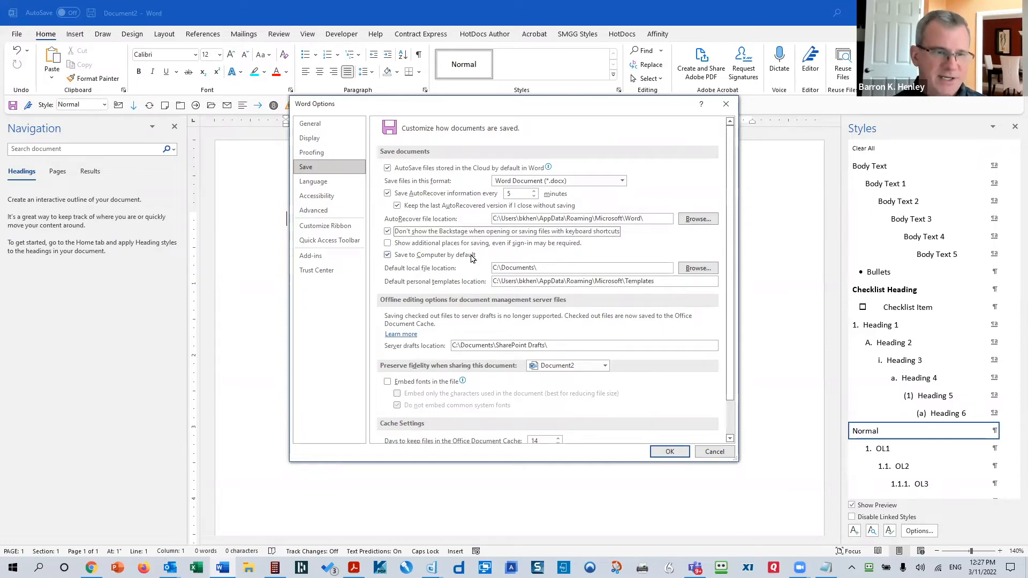
Look over the remaining Save options and the default local file location, and close the options without applying anything.
scroll(459, 268, "down", 2)
scroll(455, 265, "up", 2)
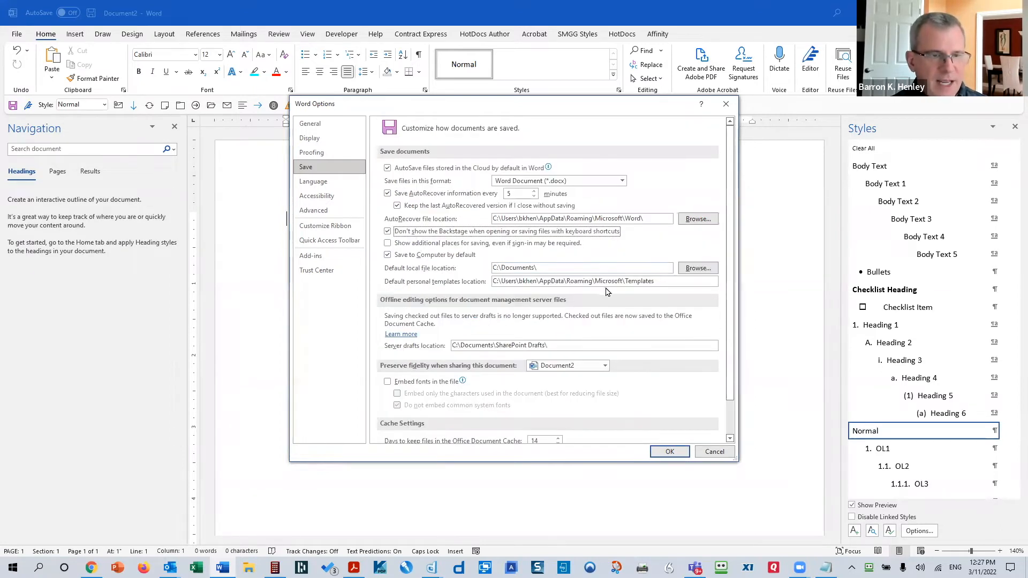
double_click(528, 267)
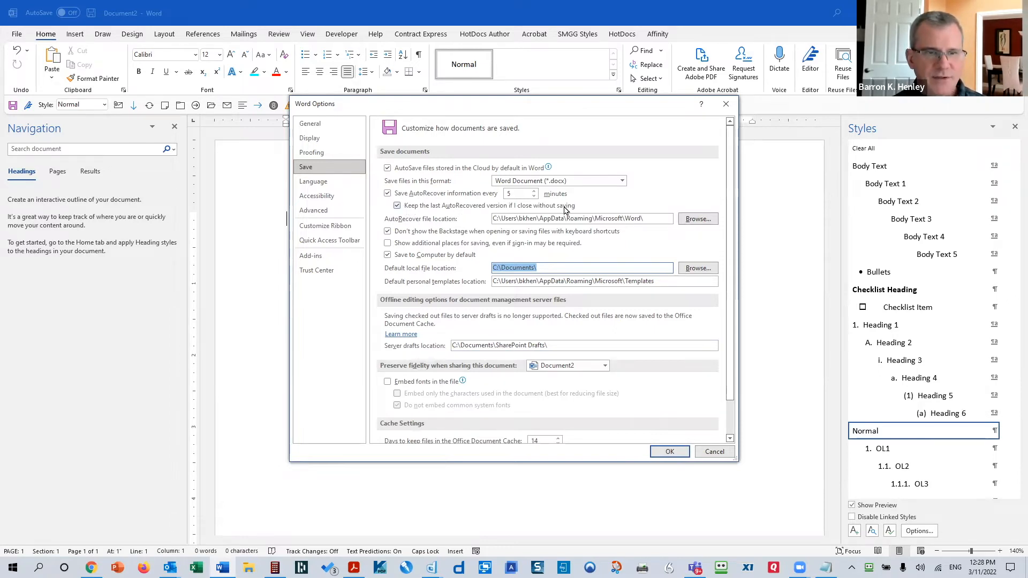
left_click(715, 451)
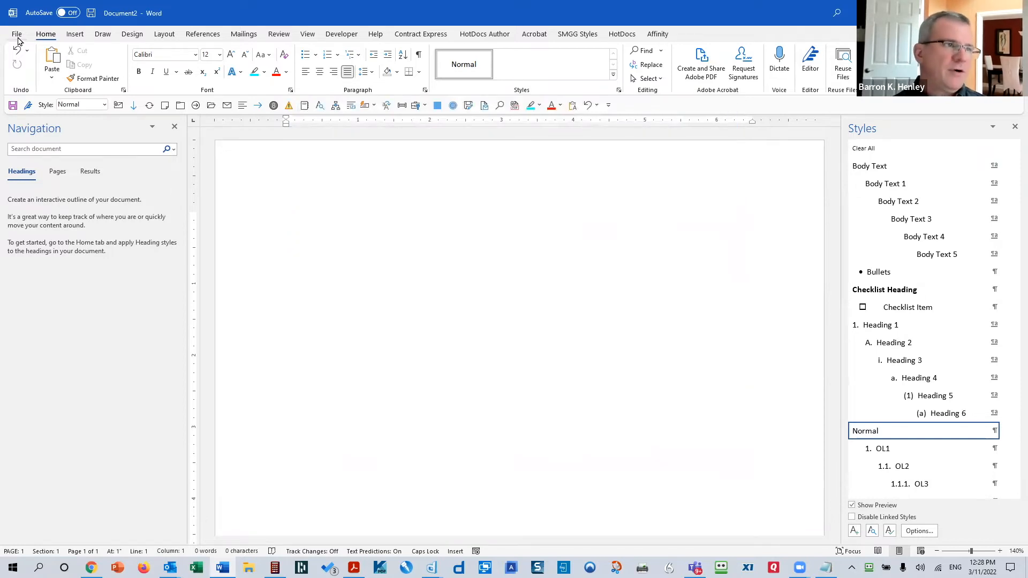
Examine the Manage Document choices for unsaved documents in the document's Info, and return to the document.
left_click(17, 35)
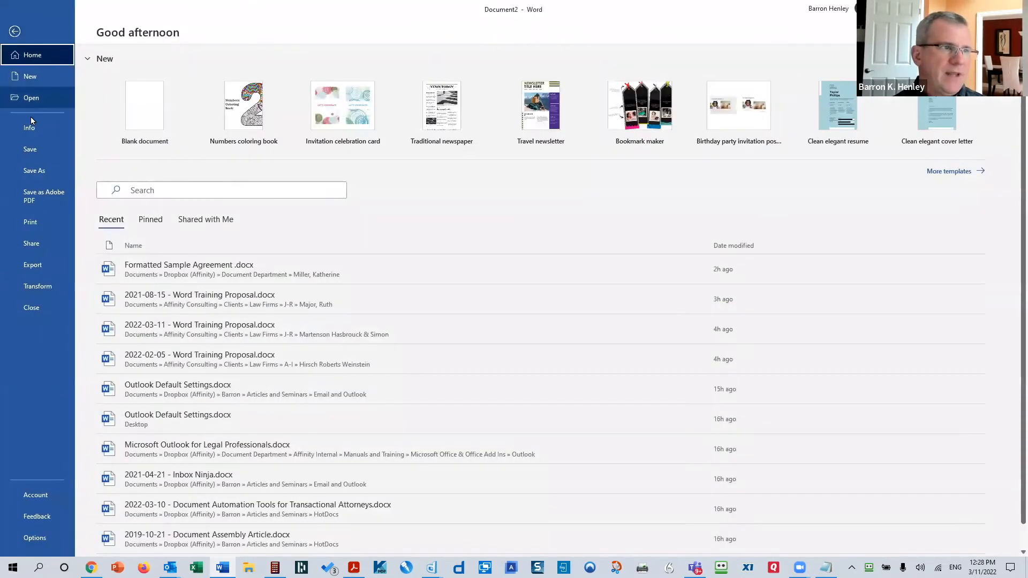
left_click(31, 125)
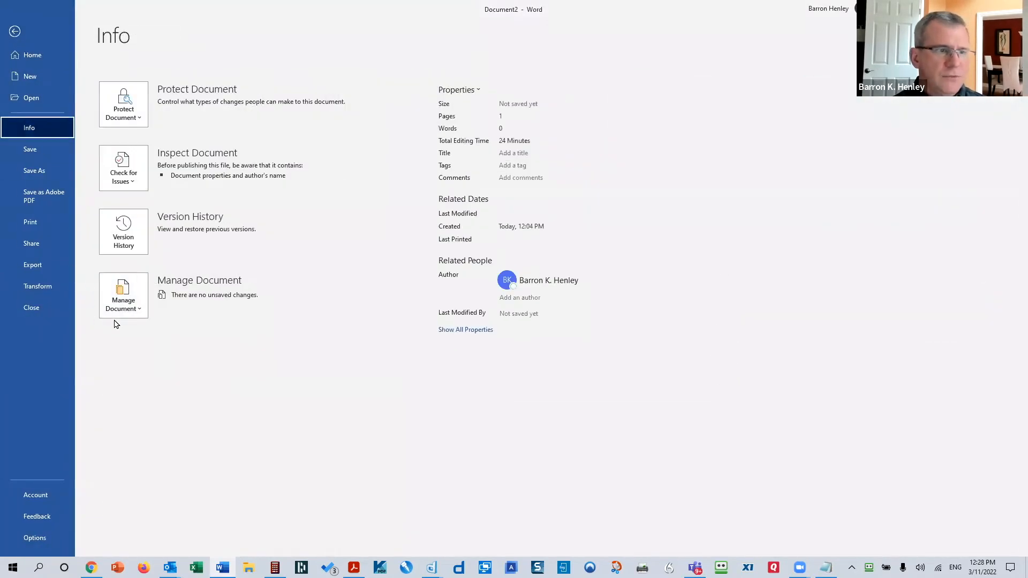
left_click(146, 318)
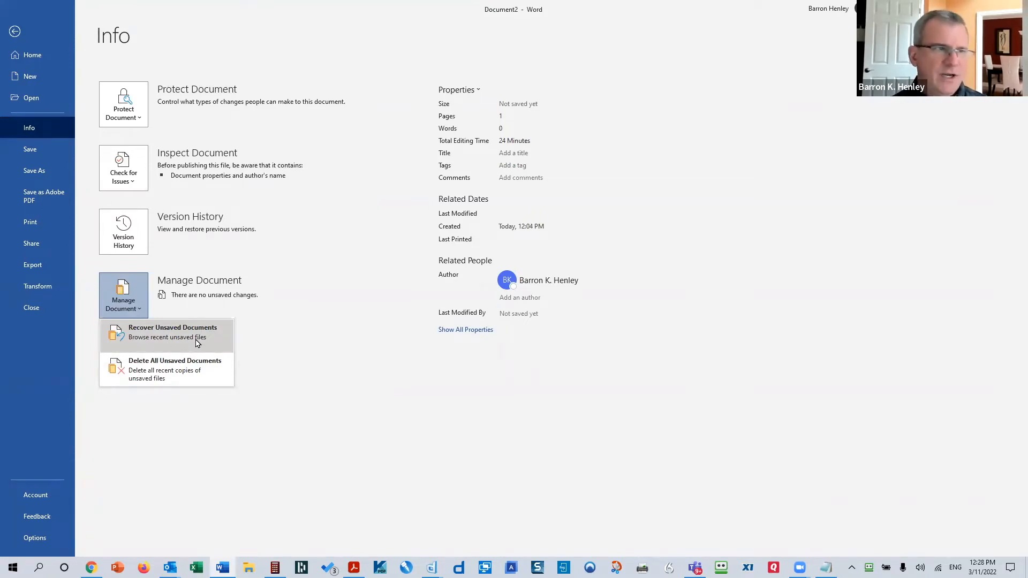
left_click(15, 31)
Enter ASDFASDF in the blank document, start closing it to bring up the save prompt, and cancel the closing.
type("ASDFASDF")
key("ctrl+w")
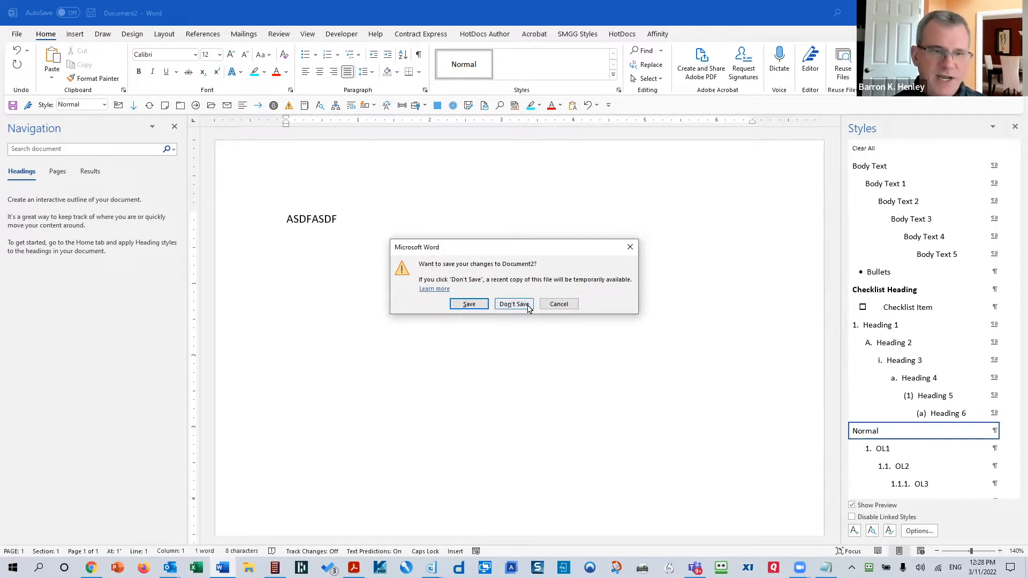
left_click(559, 305)
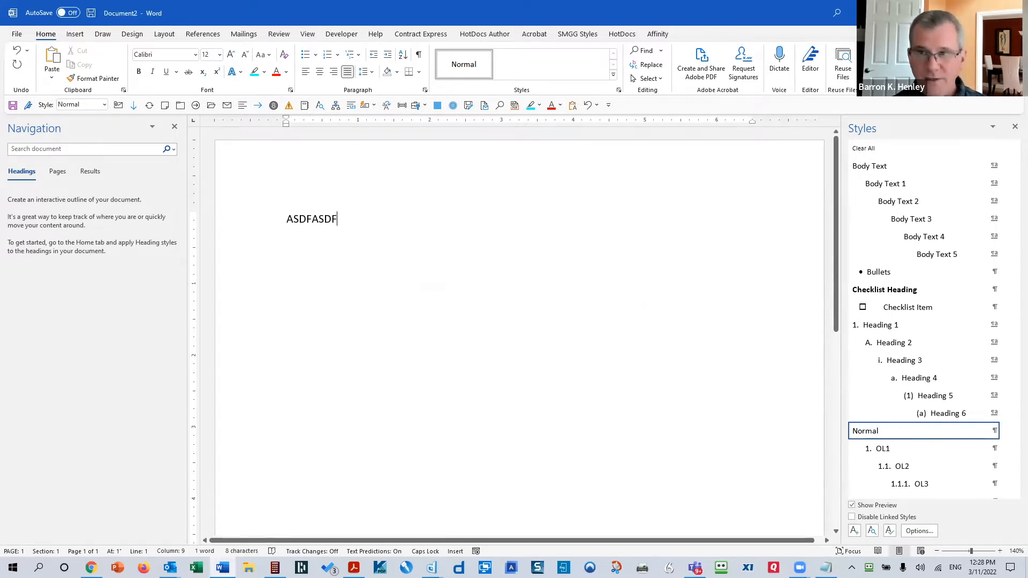
Check the Recover Unsaved Documents and Delete All Unsaved Documents choices under Manage Document again.
left_click(17, 35)
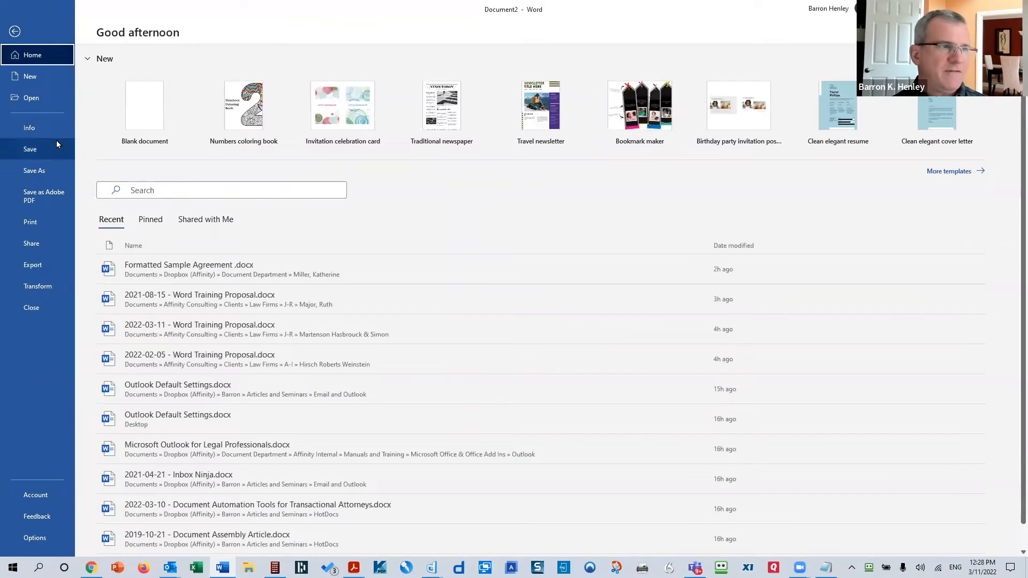
left_click(27, 128)
left_click(128, 302)
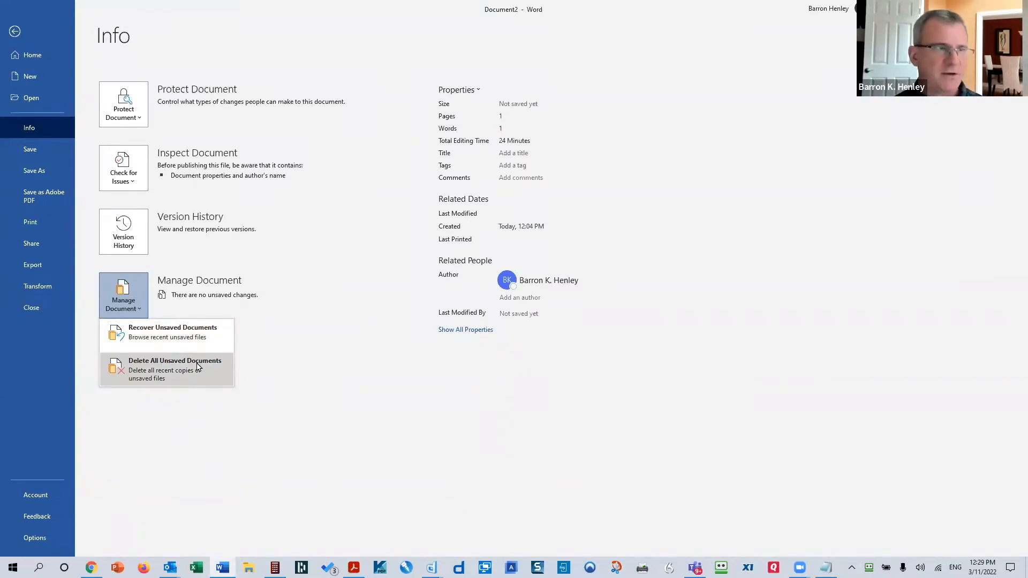
Review the Save, Language and Accessibility categories of the program options, and close them without changes.
left_click(39, 537)
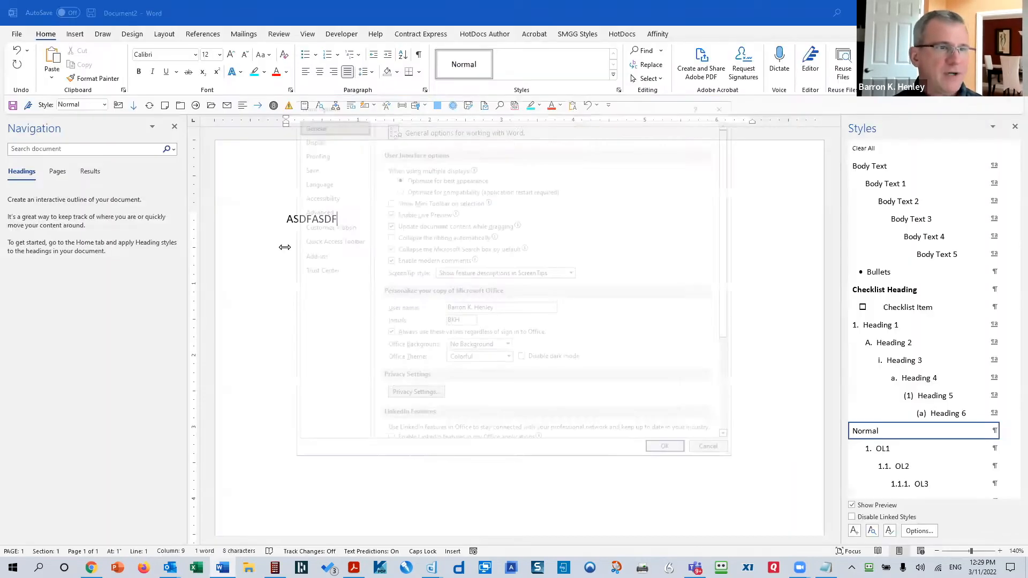
left_click(308, 167)
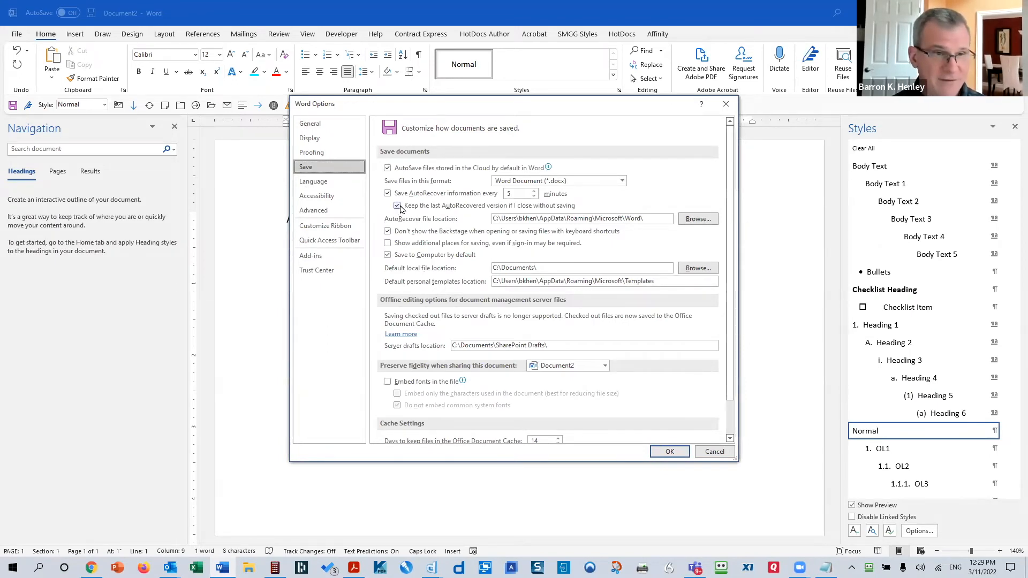
left_click(336, 181)
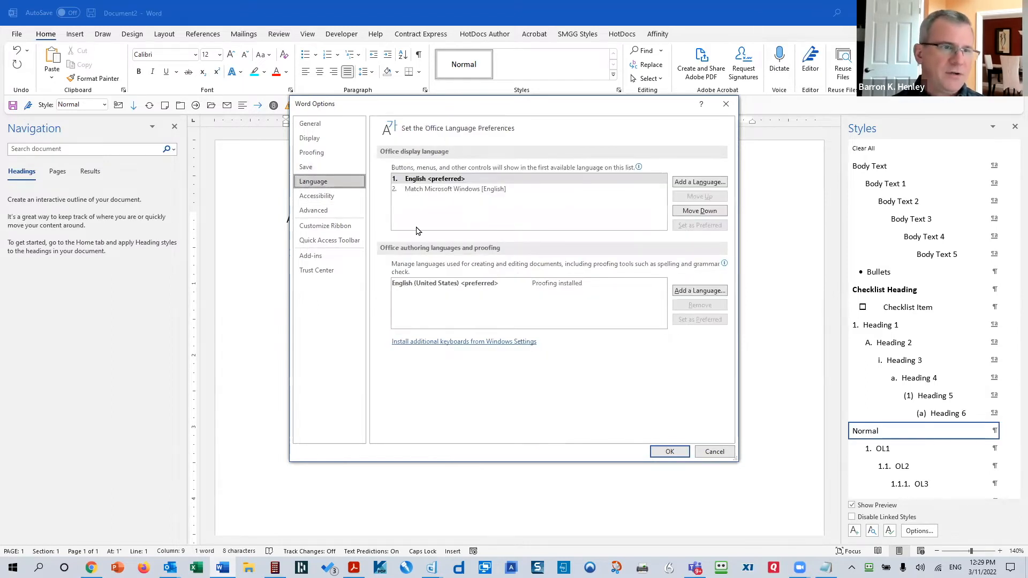
left_click(324, 202)
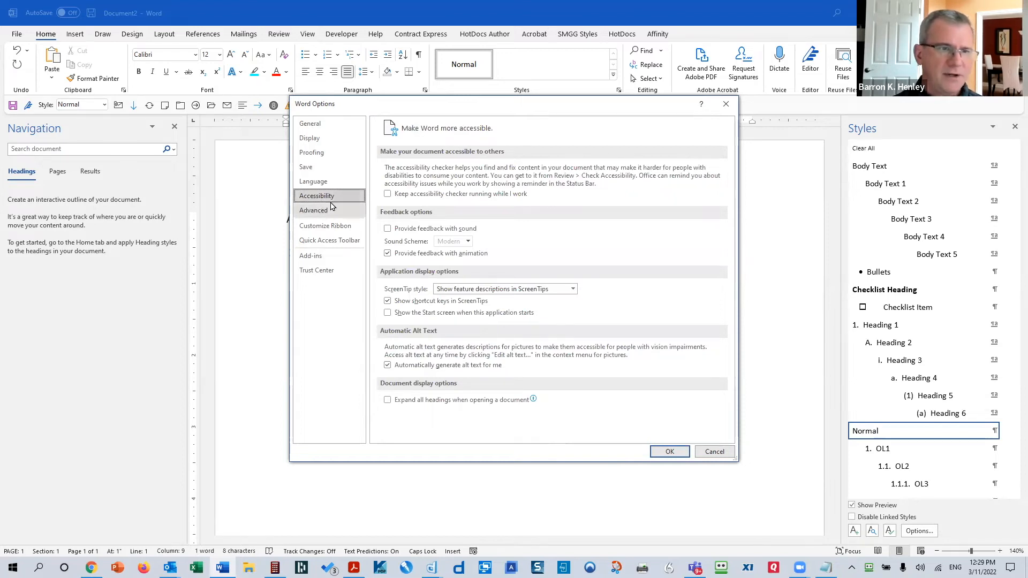
left_click(333, 186)
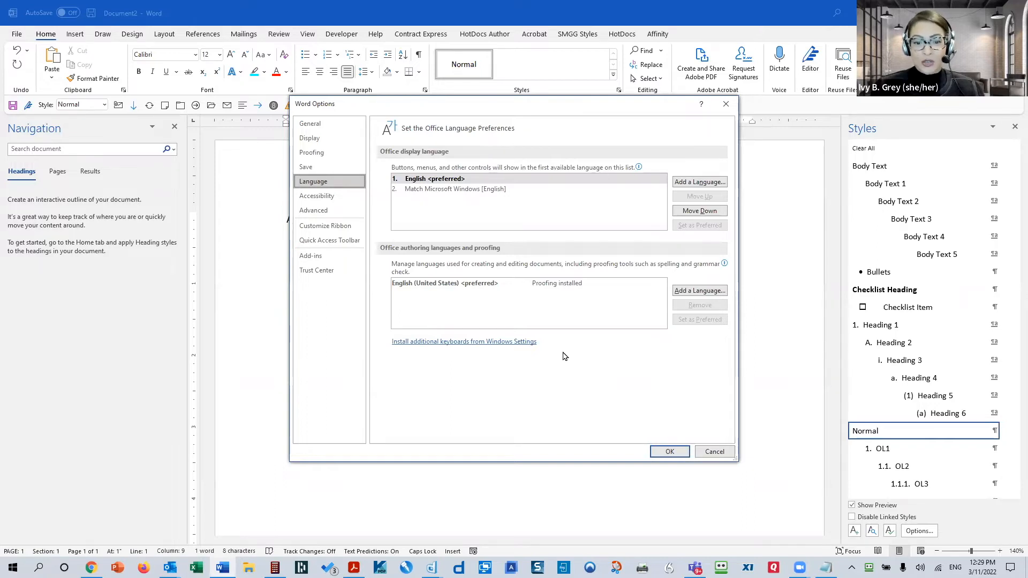
left_click(715, 452)
left_click(203, 34)
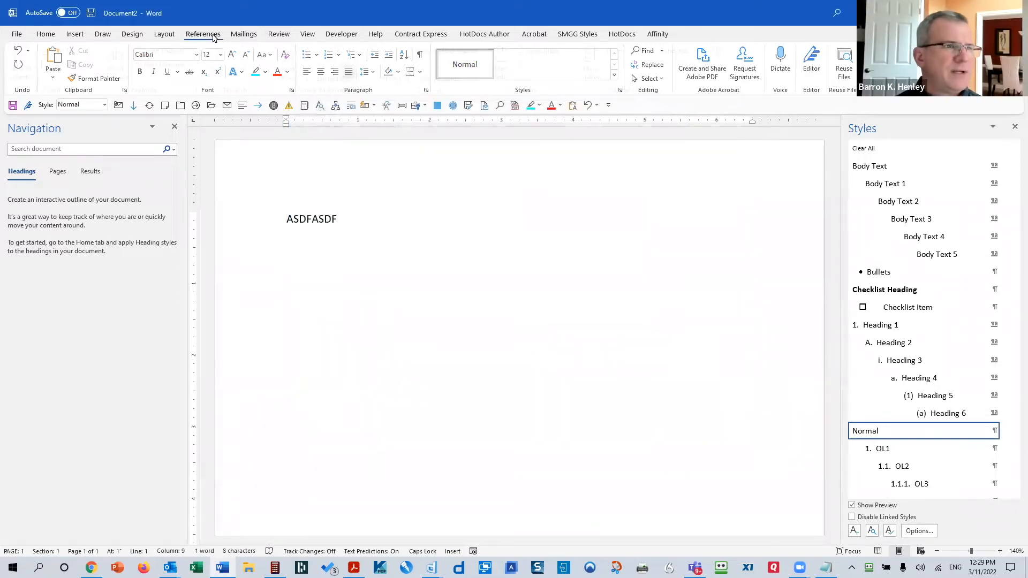
left_click(162, 37)
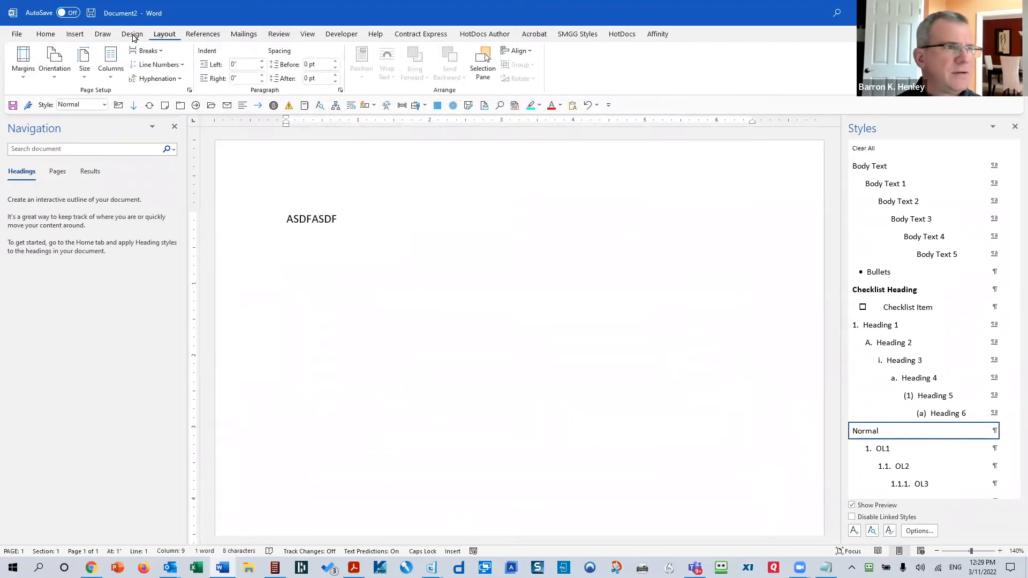
left_click(110, 36)
left_click(131, 34)
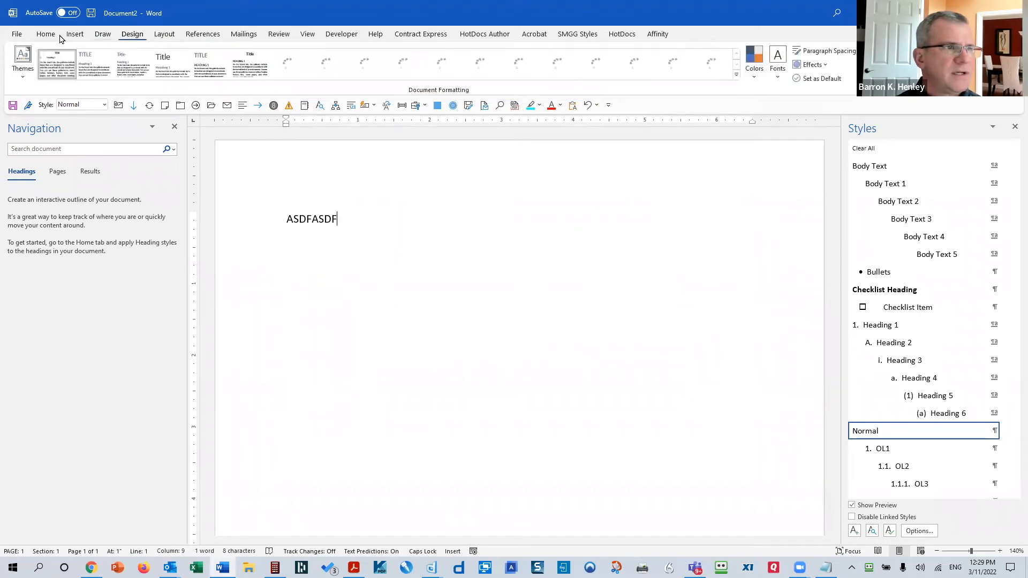
With the Review commands showing, view the spelling suggestions for ASDFASDF and dismiss them without replacing the word.
left_click(281, 37)
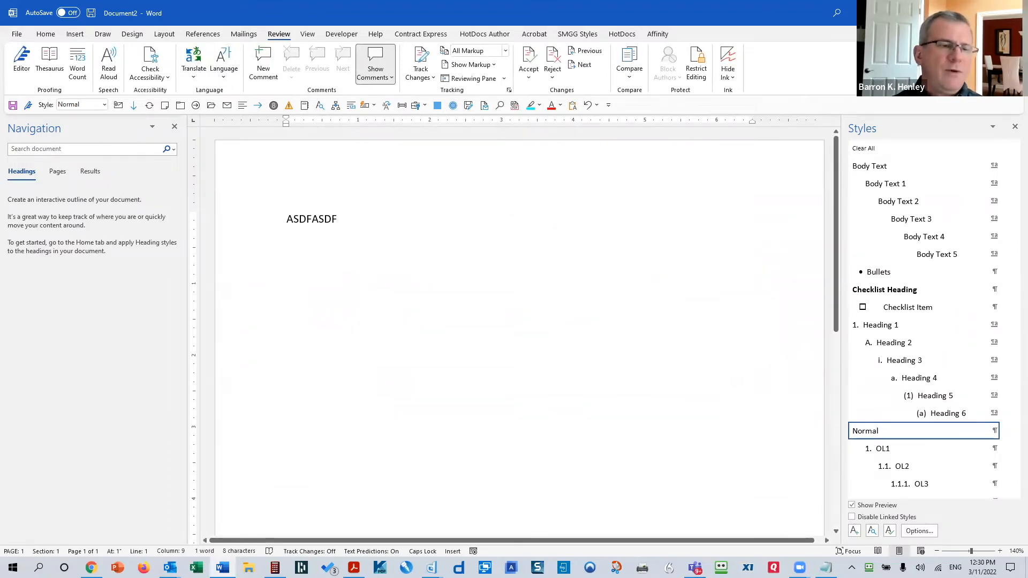
left_click(264, 227)
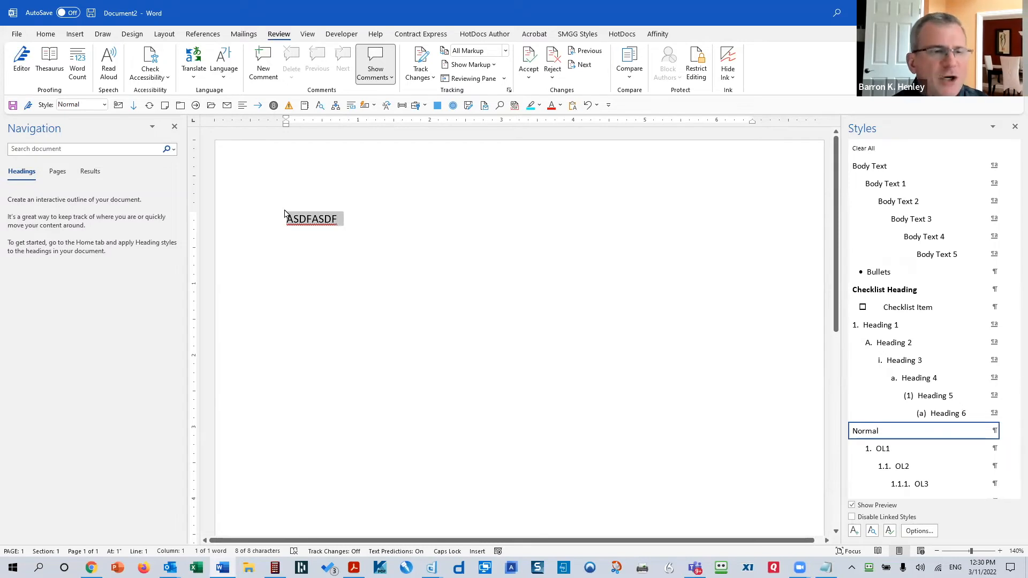
right_click(323, 221)
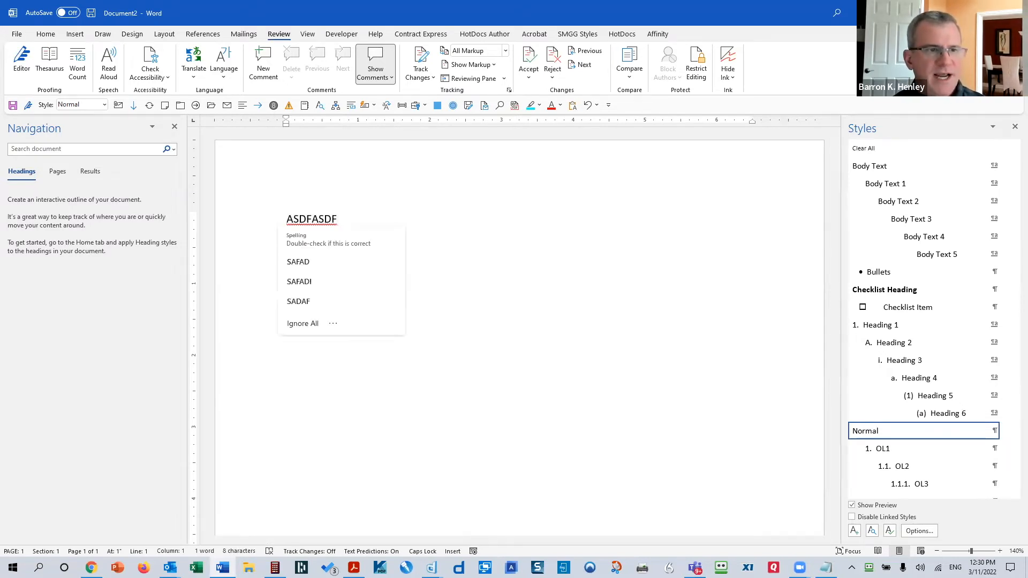
left_click(338, 219)
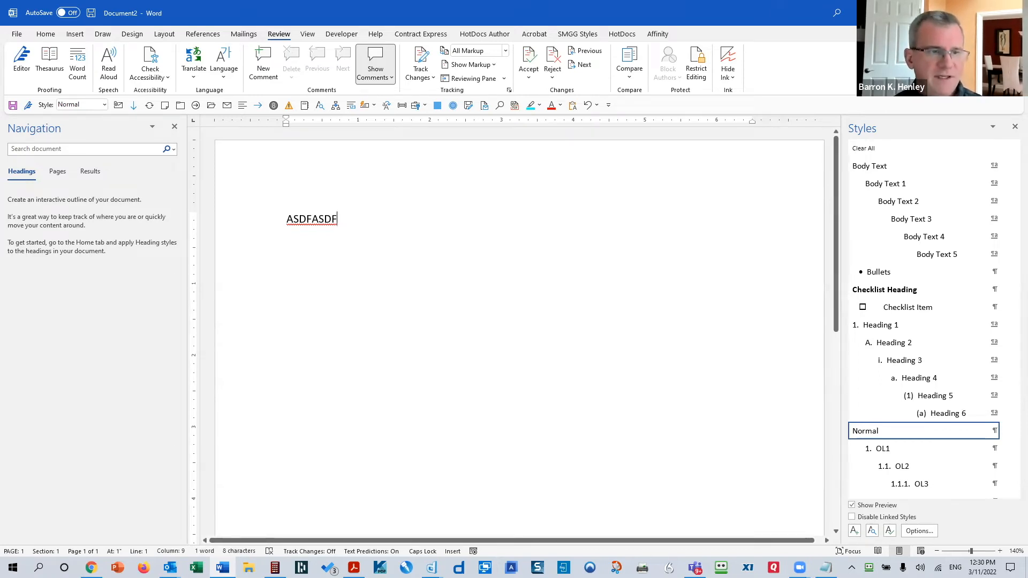
Turn off Caps Lock, select all the document's text, and check the Language Preferences, leaving them unchanged.
key("Caps_Lock")
key("ctrl+a")
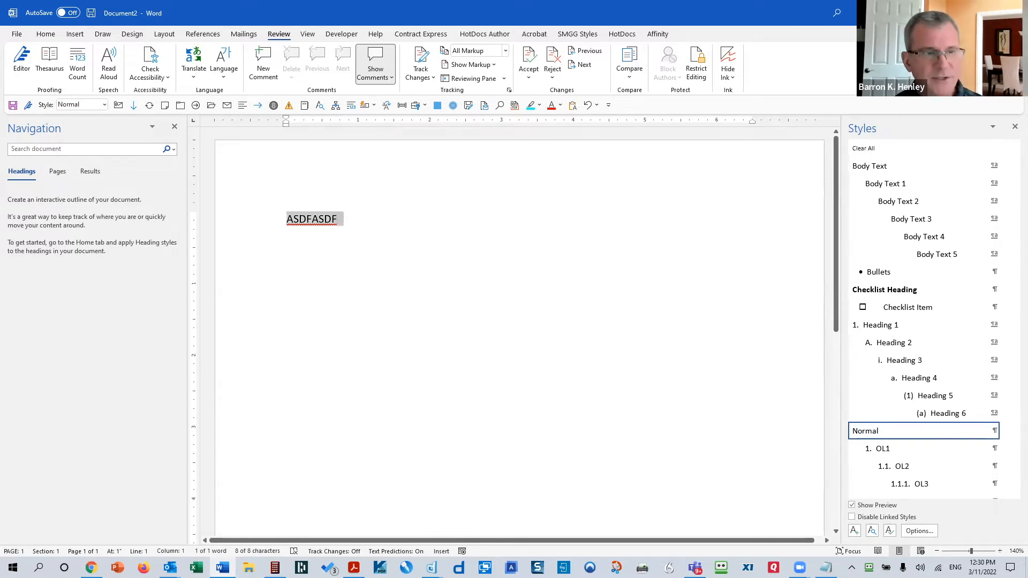
left_click(221, 74)
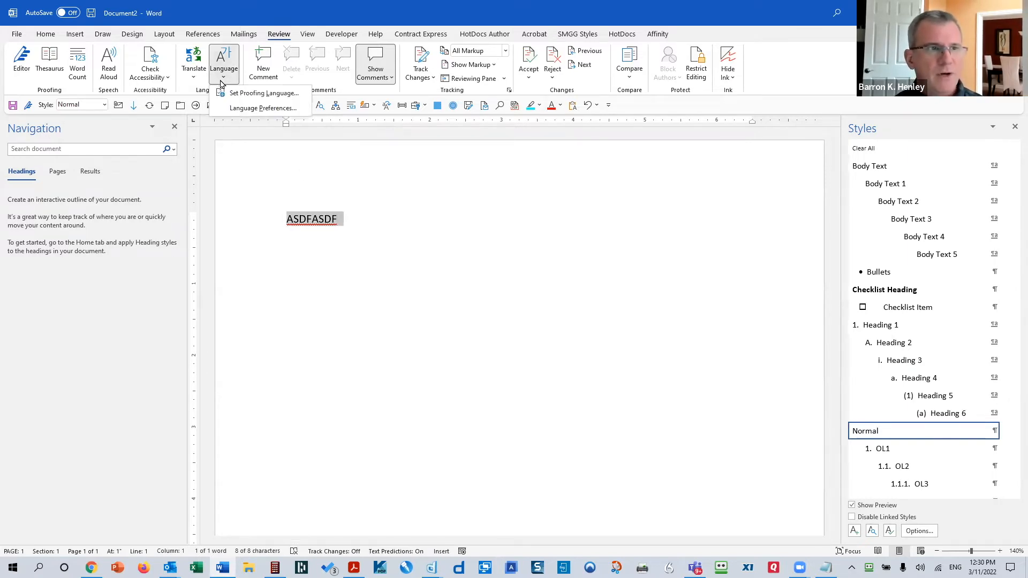
left_click(262, 109)
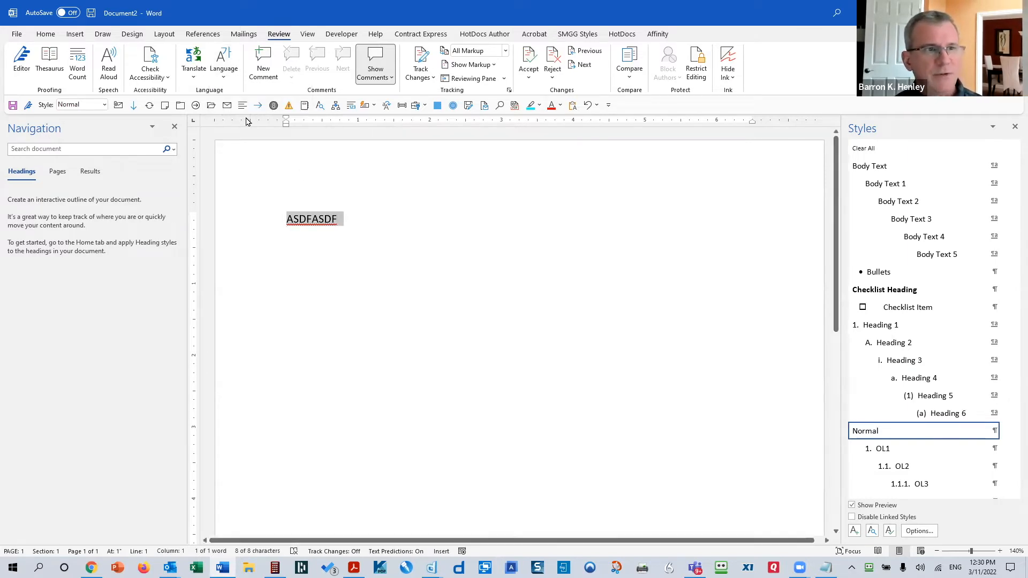
left_click(704, 450)
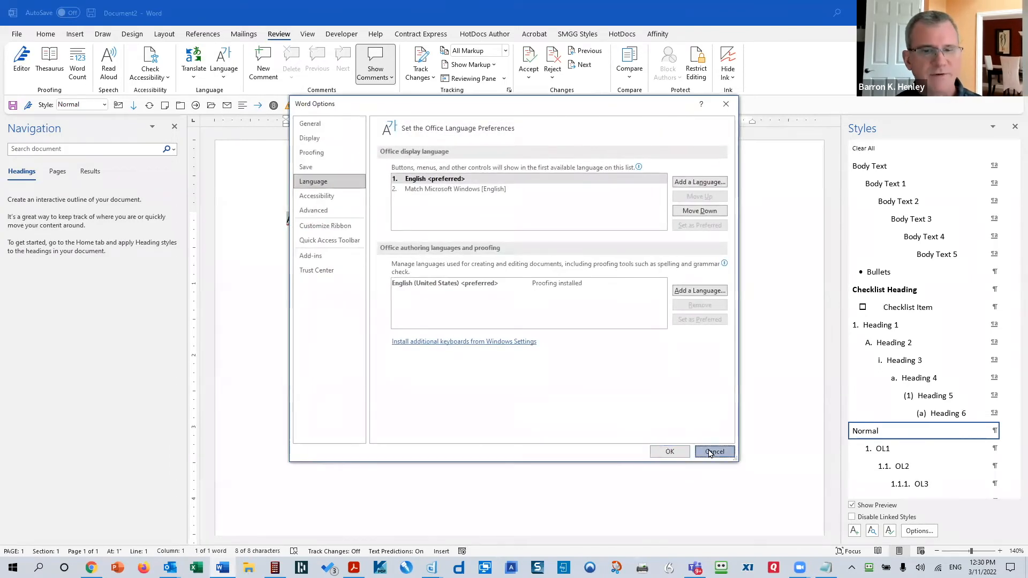
Check the proofing language set for the selected ASDFASDF text, leave it unchanged, and deselect the text.
left_click(224, 72)
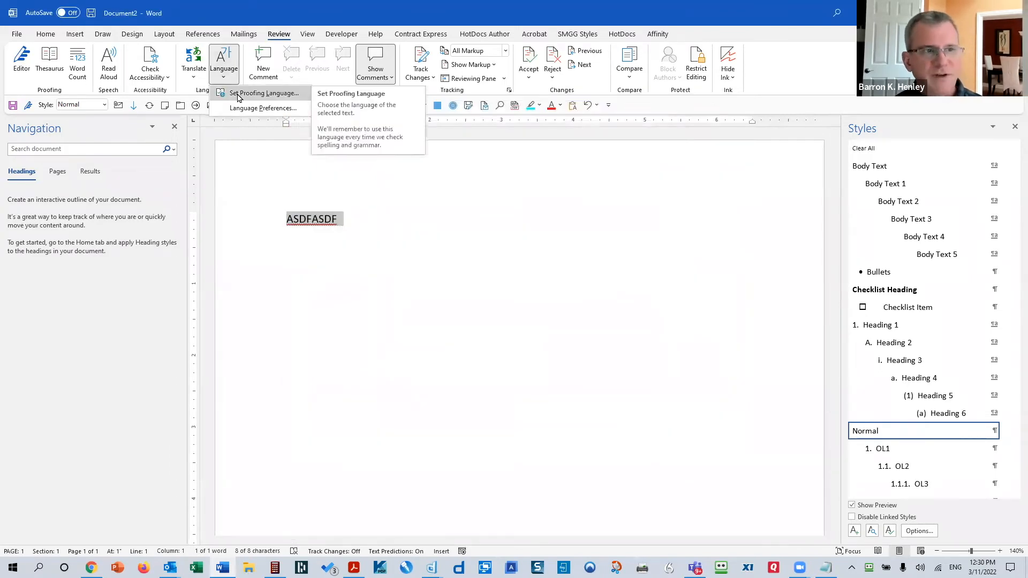
left_click(238, 95)
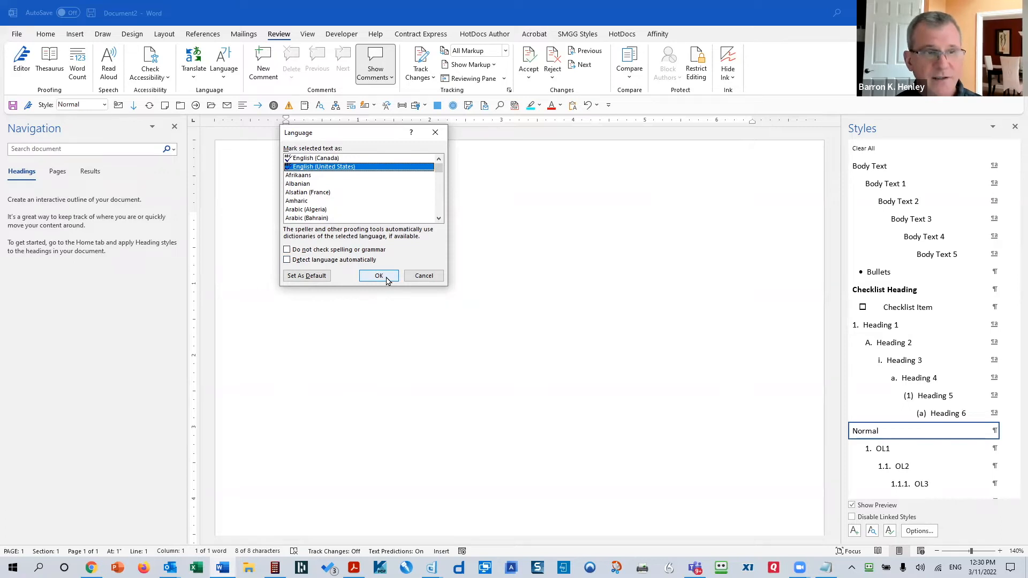
left_click(418, 279)
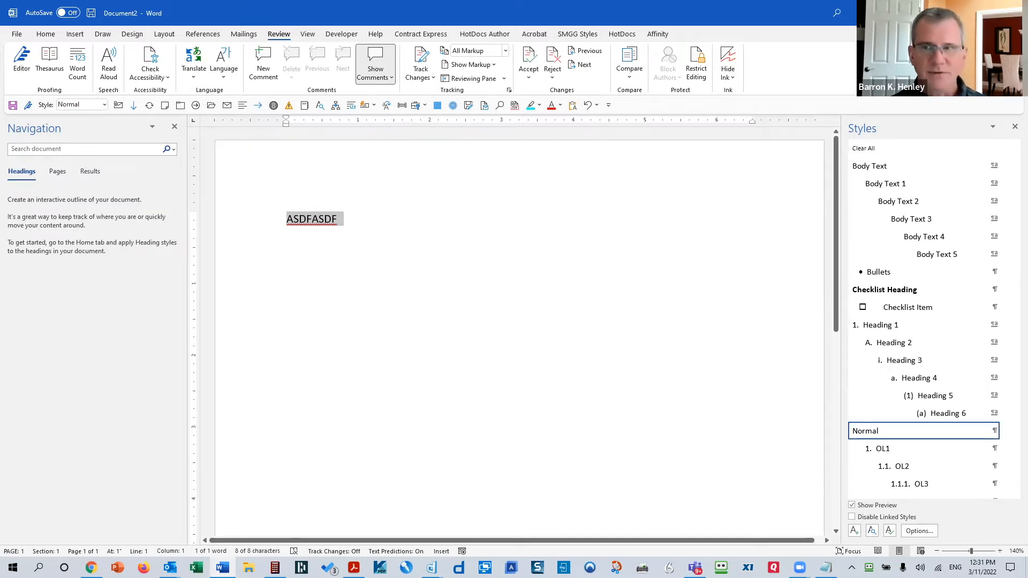
left_click(361, 264)
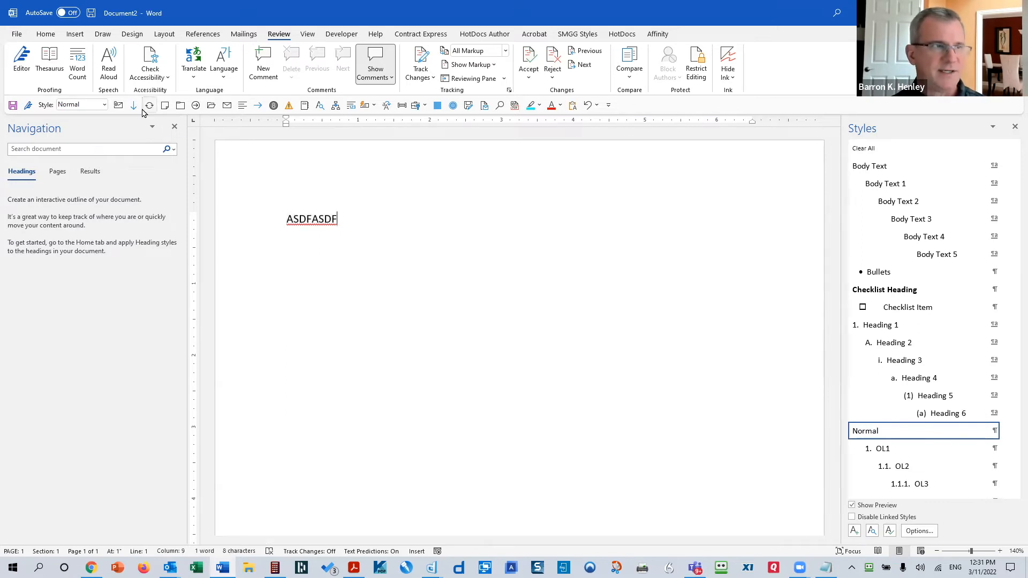
Review the AutoCorrect settings among the Proofing options, and close them without changes.
left_click(17, 34)
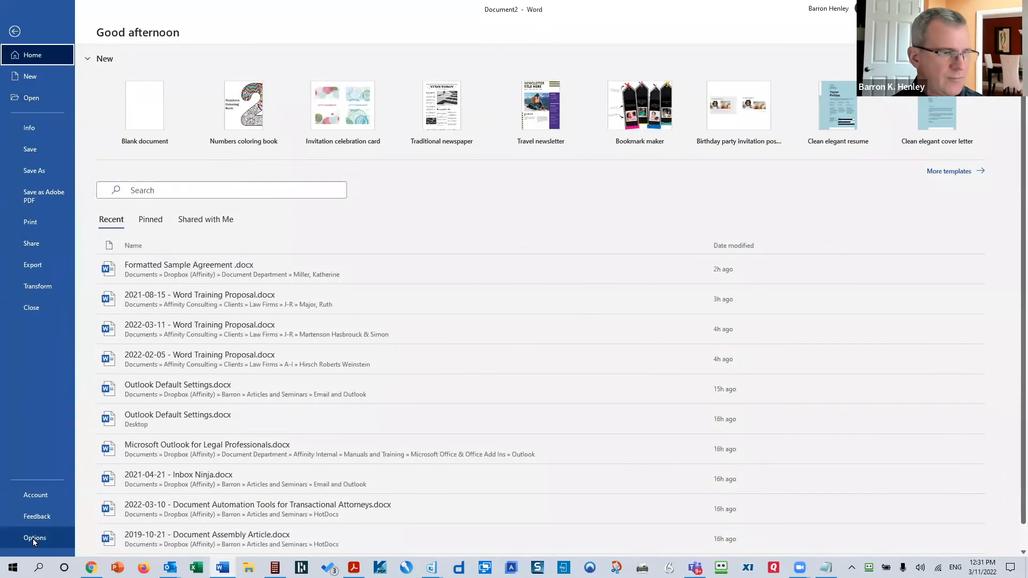
left_click(32, 538)
left_click(321, 211)
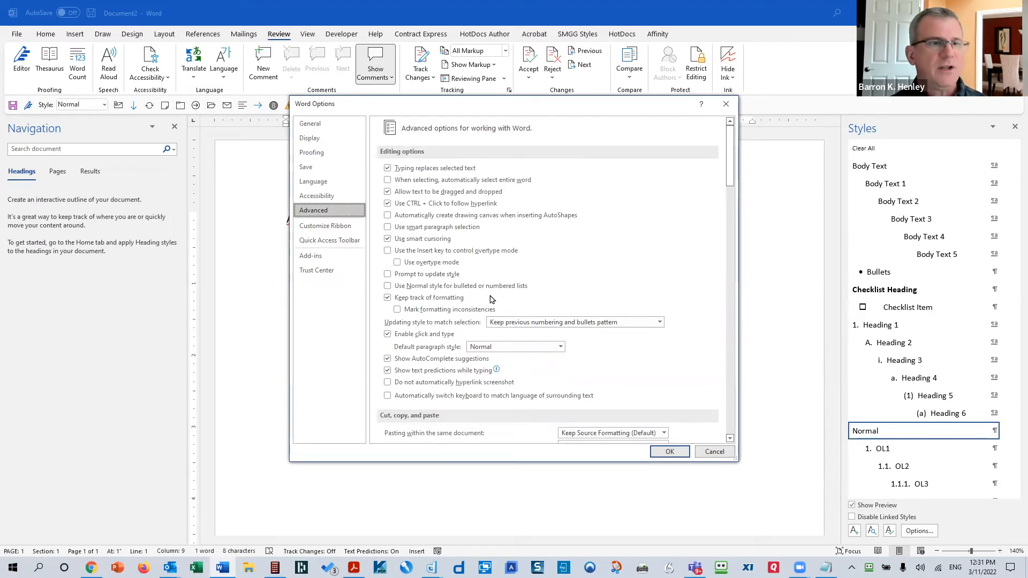
left_click(338, 158)
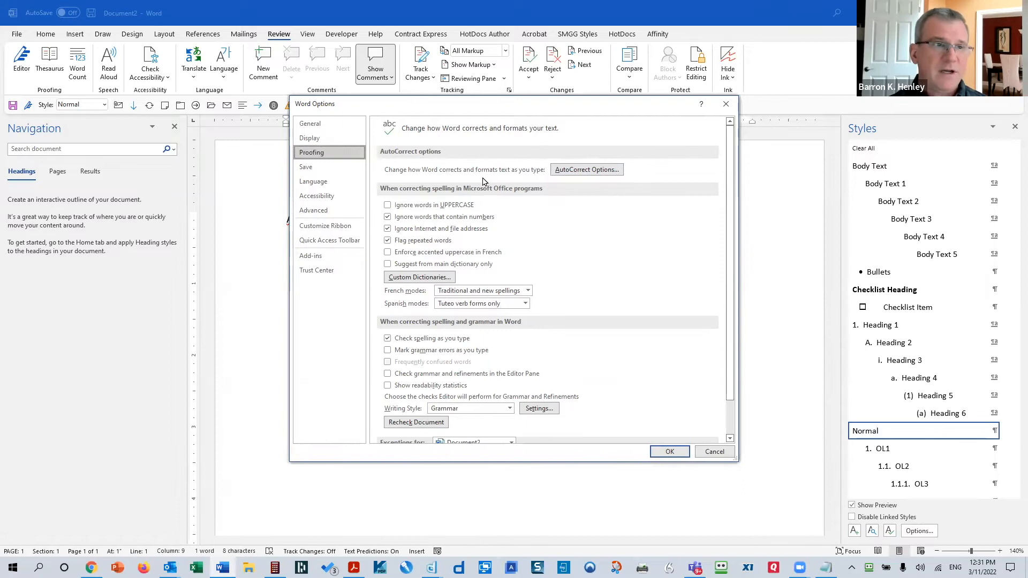
left_click(583, 174)
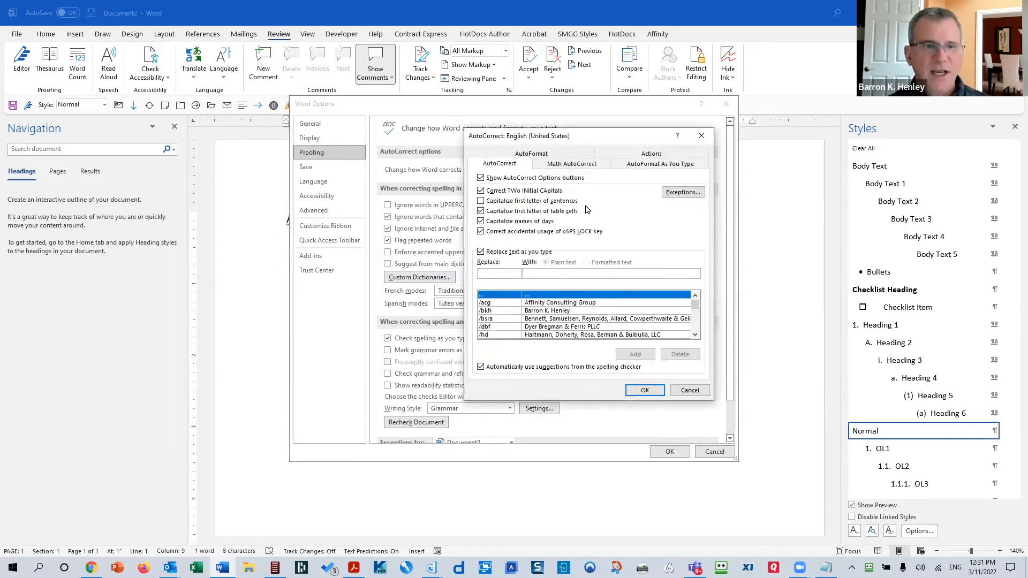
left_click(509, 164)
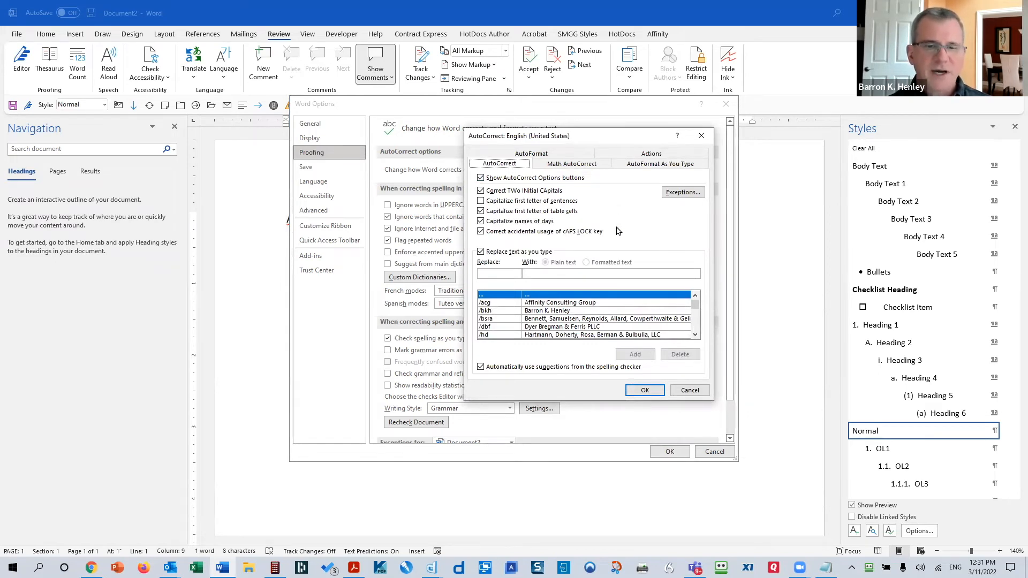
left_click(690, 391)
left_click(715, 451)
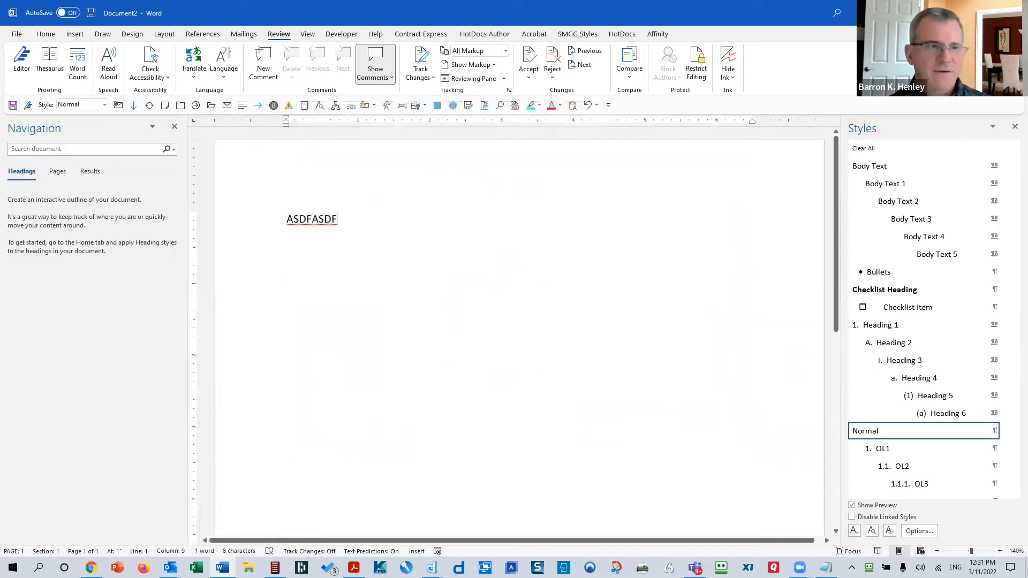
Write "(c) (e) (r)" in a new paragraph two lines below ASDFASDF.
key("Return")
key("Return")
type("(")
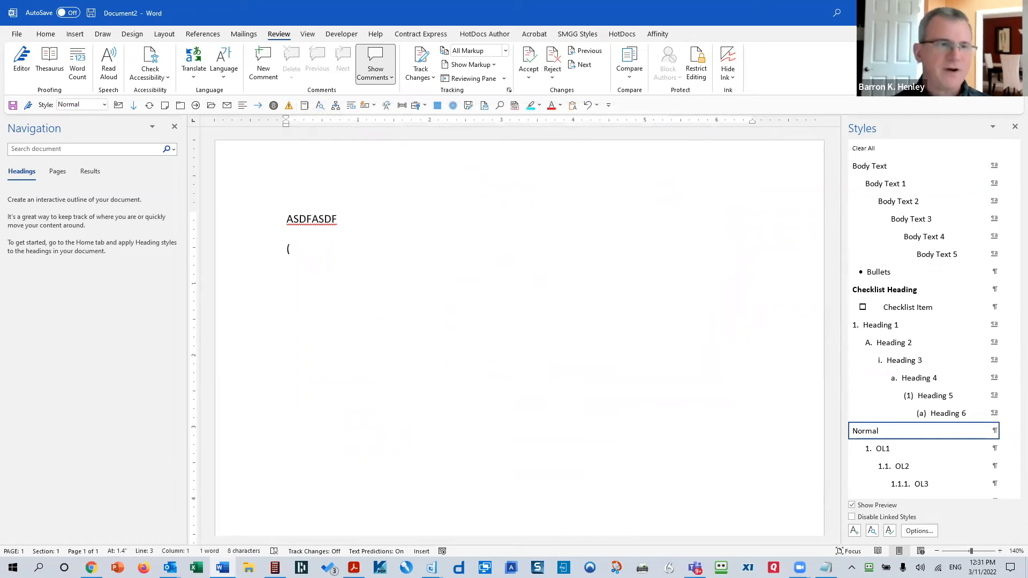
type("c)")
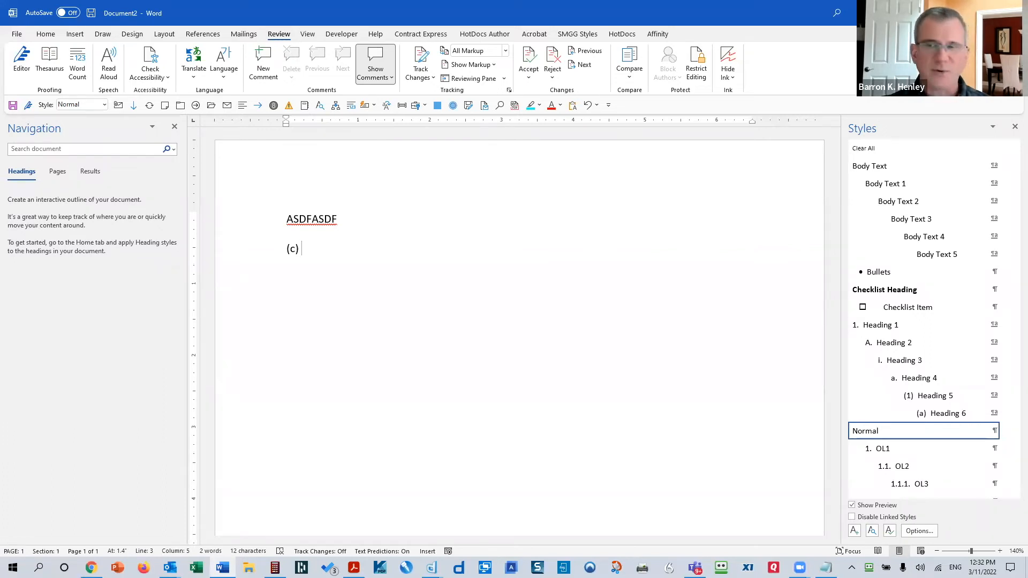
type("(e)")
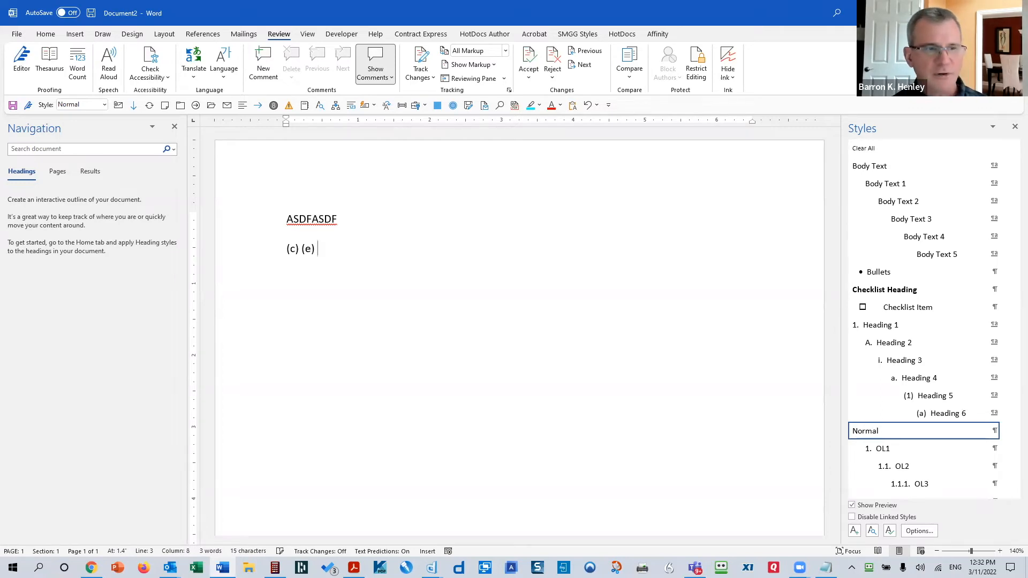
type(" (r)")
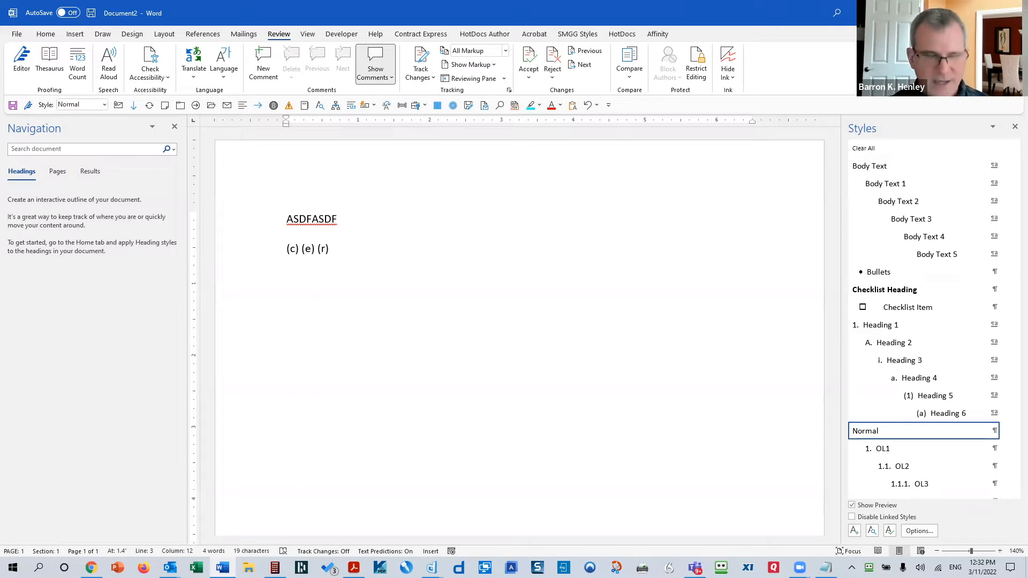
Write "achieve the he was in the" on a new line below, entering "acheive" and "teh" misspelled to try AutoCorrect.
type("achieve")
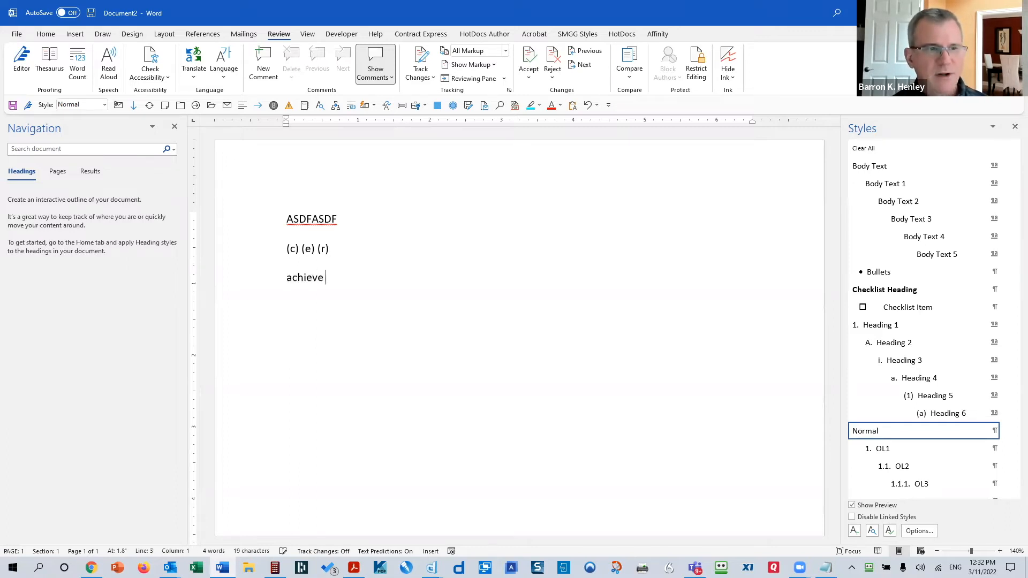
key("BackSpace")
key("BackSpace")
key("BackSpace")
key("BackSpace")
type("eve ")
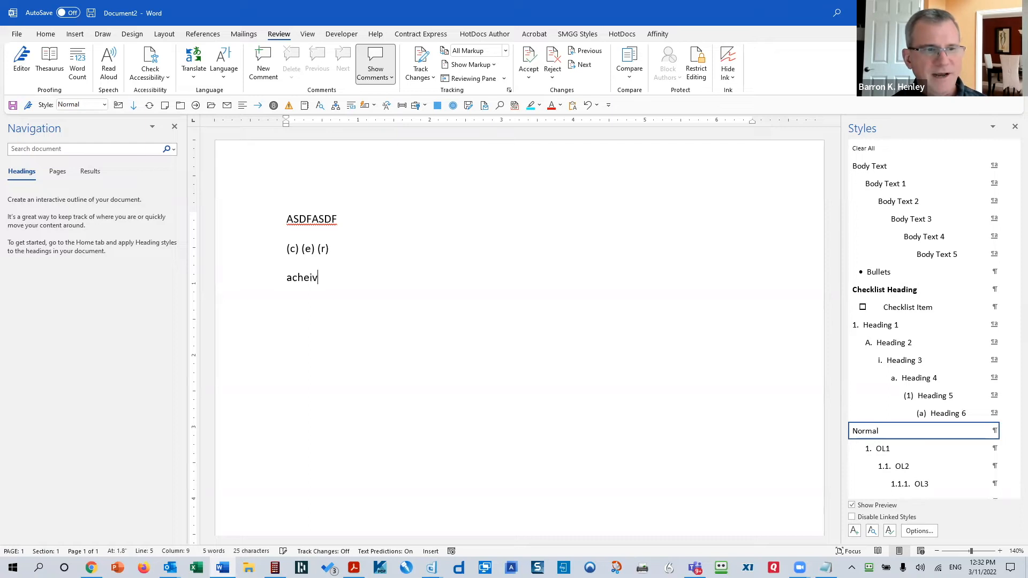
type("teh ")
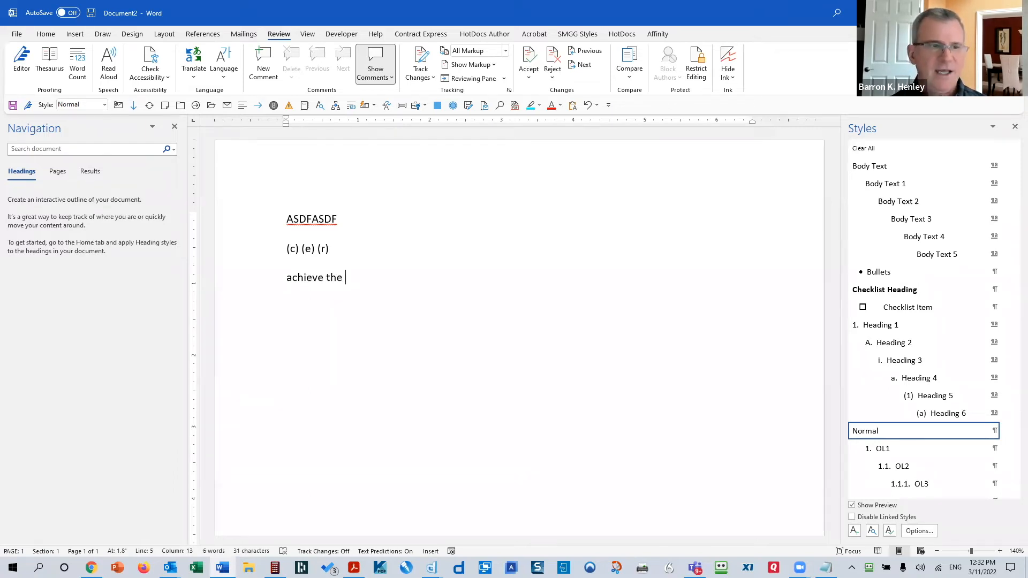
type("he was in")
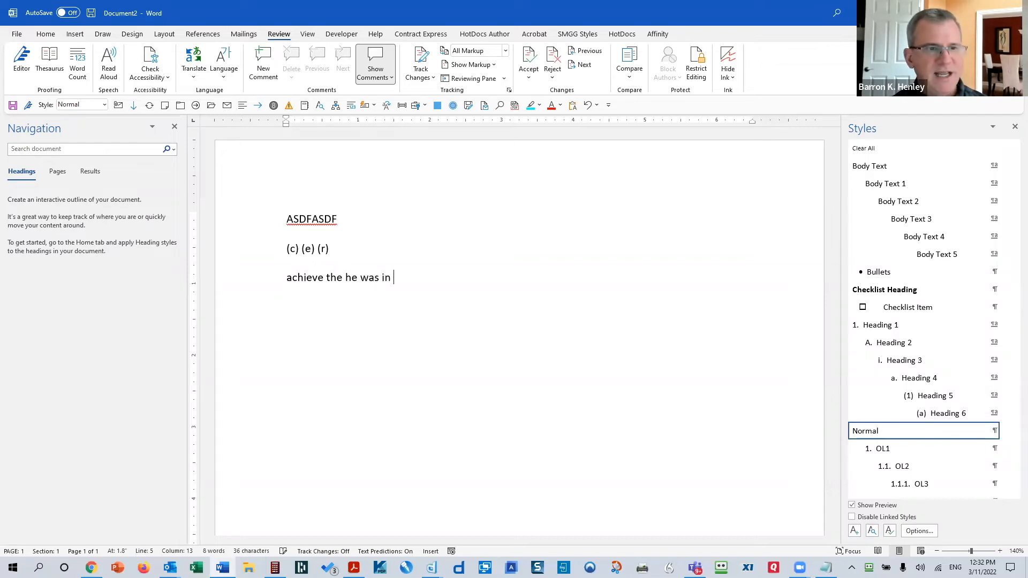
key("BackSpace")
type("the")
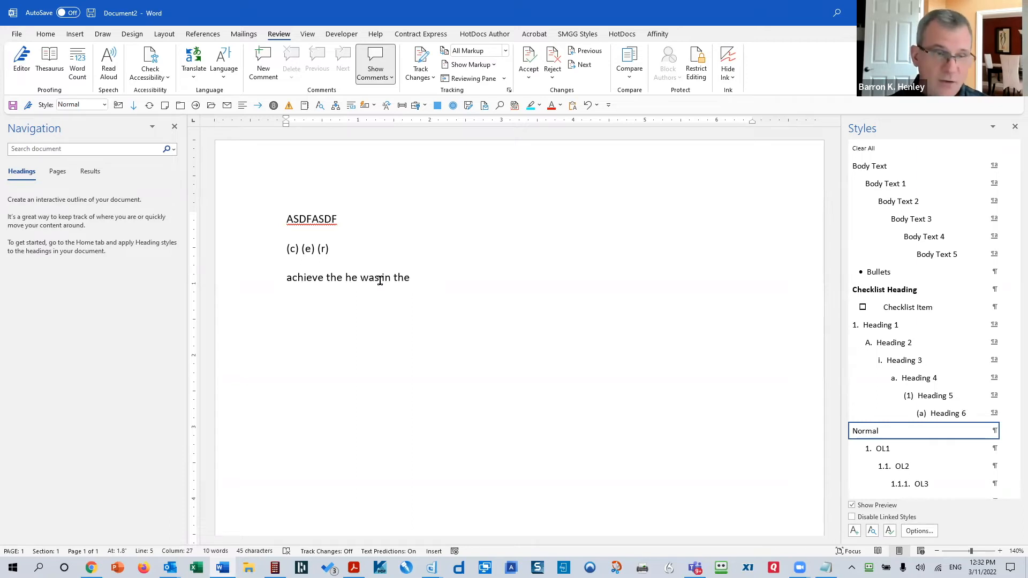
Insert "Internal Revenue Code of 1986, as amended" in a new paragraph by using the /irc AutoCorrect abbreviation.
key("Return")
key("Return")
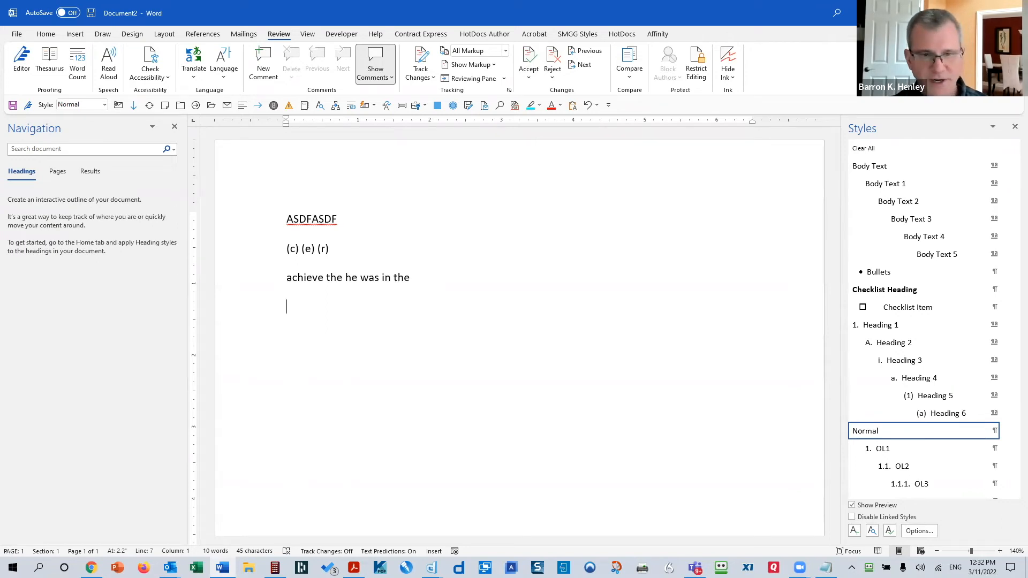
type("/irc")
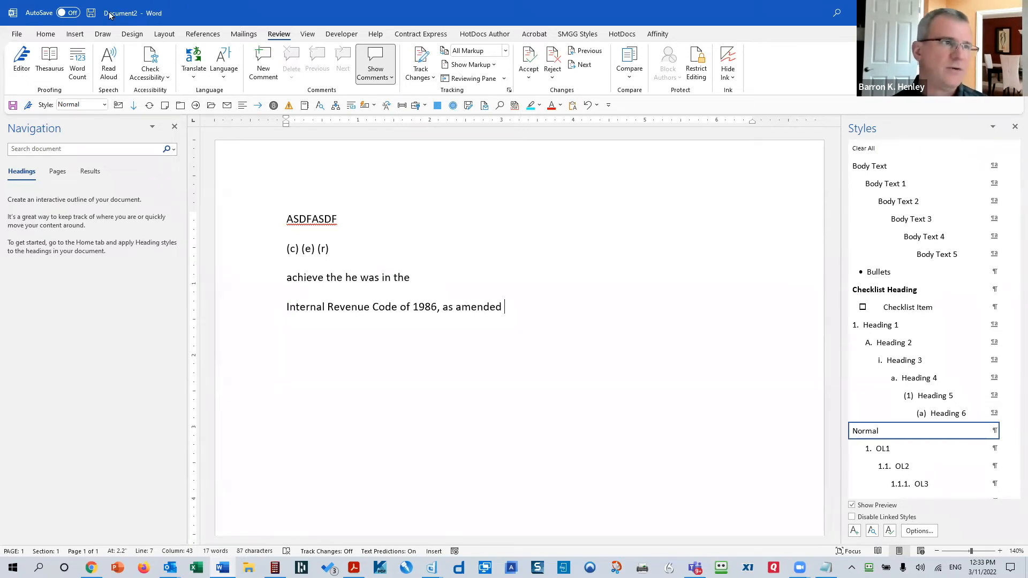
Examine the AutoCorrect replacement list in the Proofing options, viewing entries such as /bsra and the :( emoticon.
left_click(16, 34)
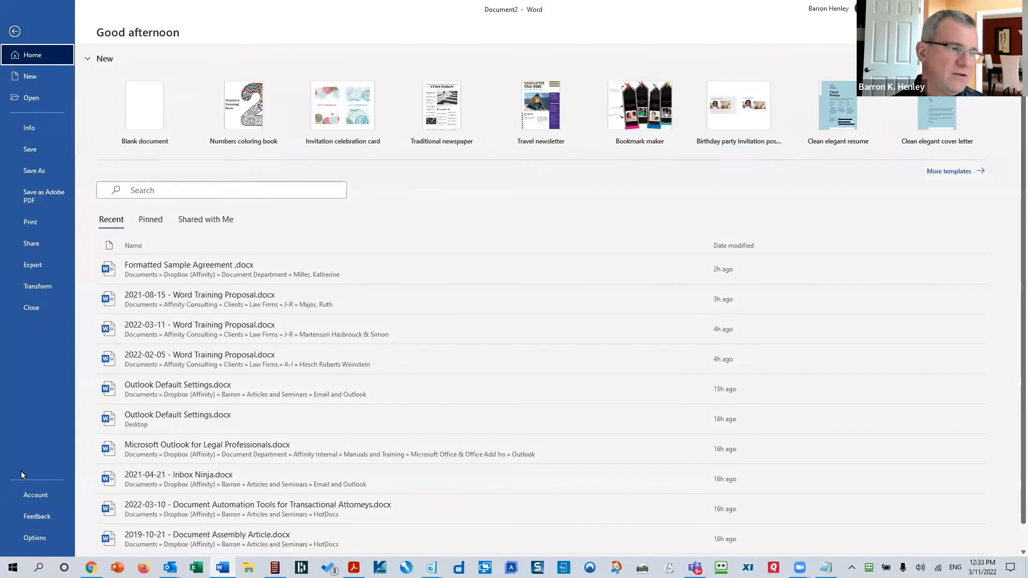
left_click(36, 538)
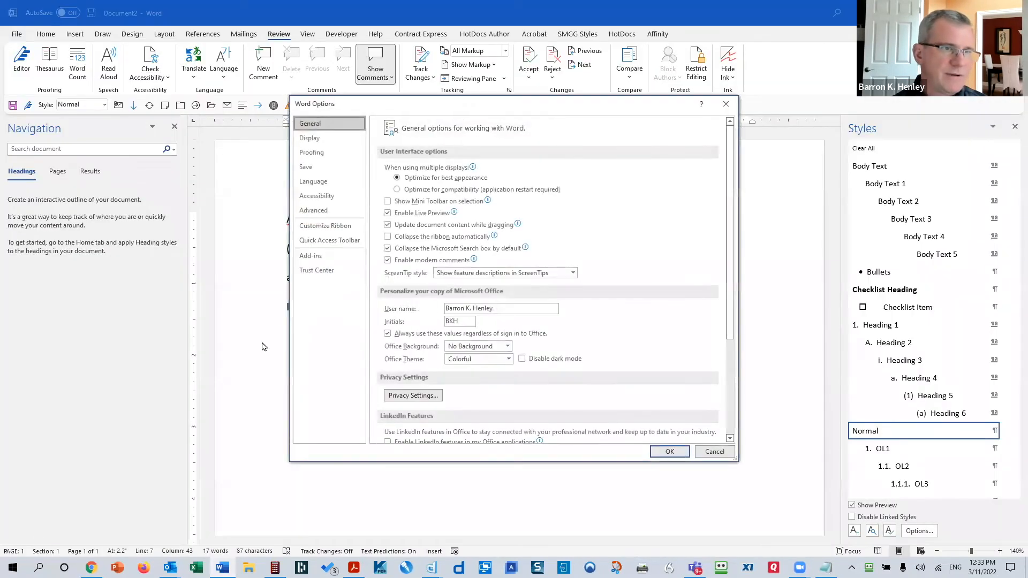
left_click(329, 154)
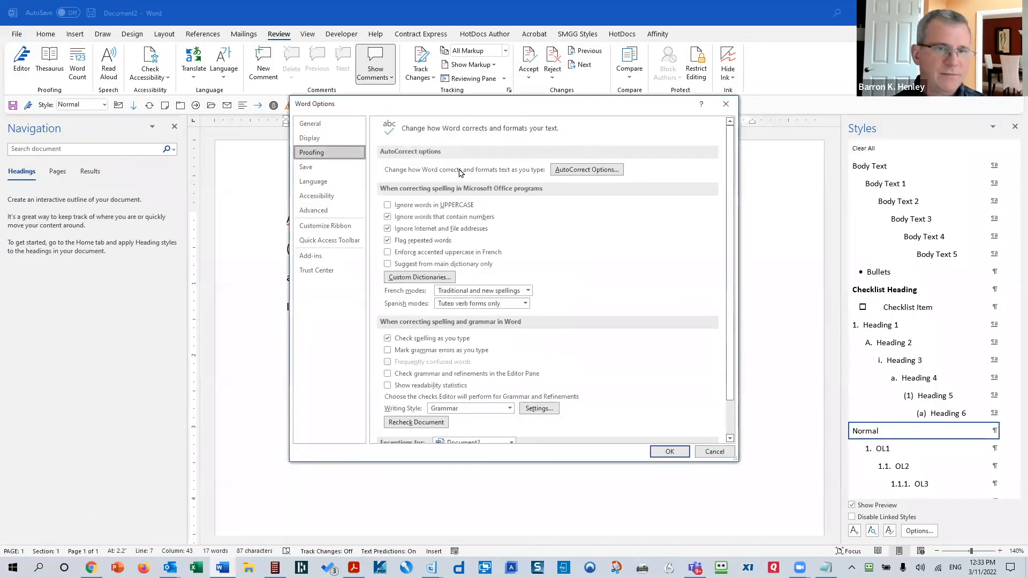
left_click(590, 170)
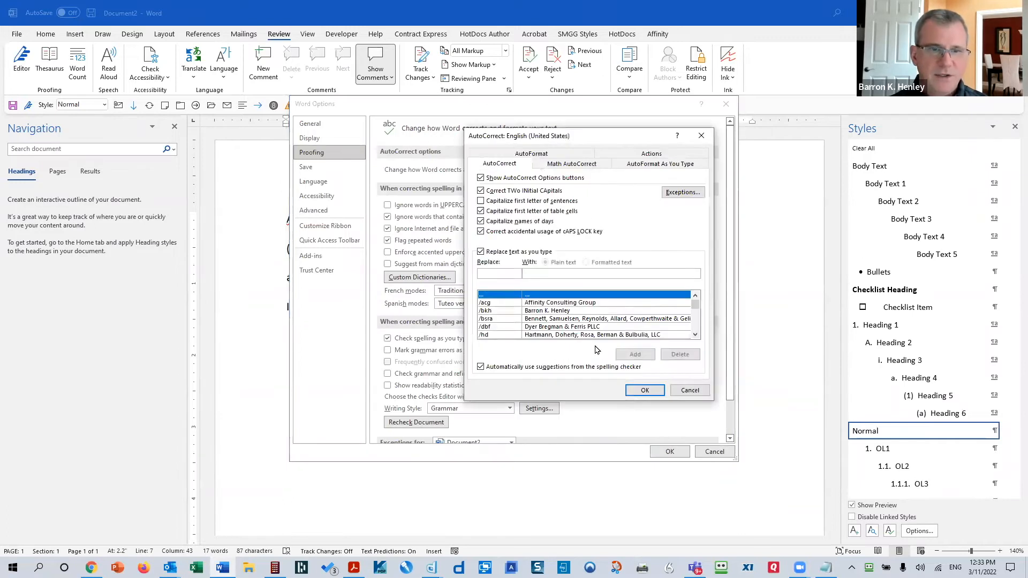
left_click(509, 320)
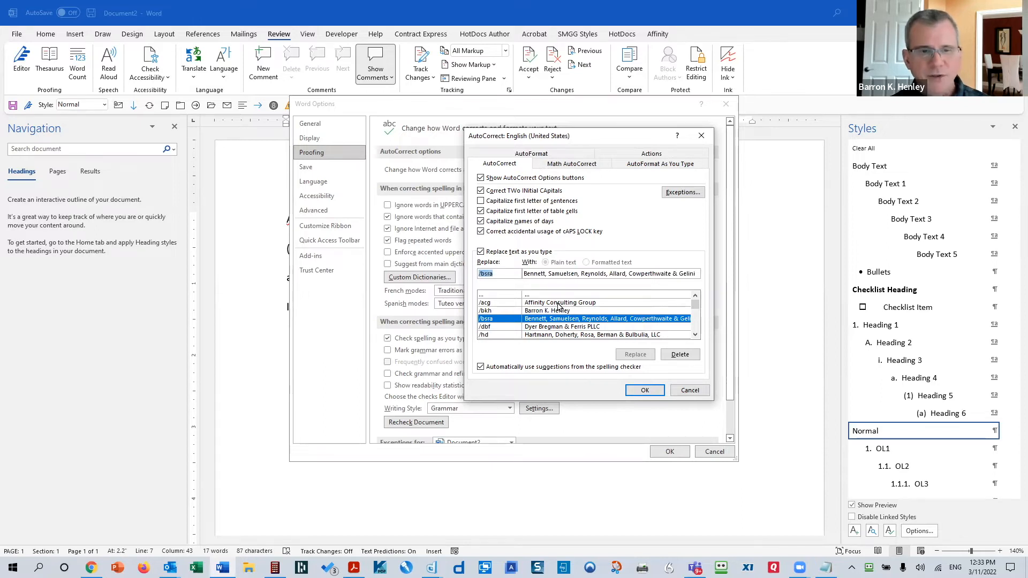
scroll(599, 316, "down", 3)
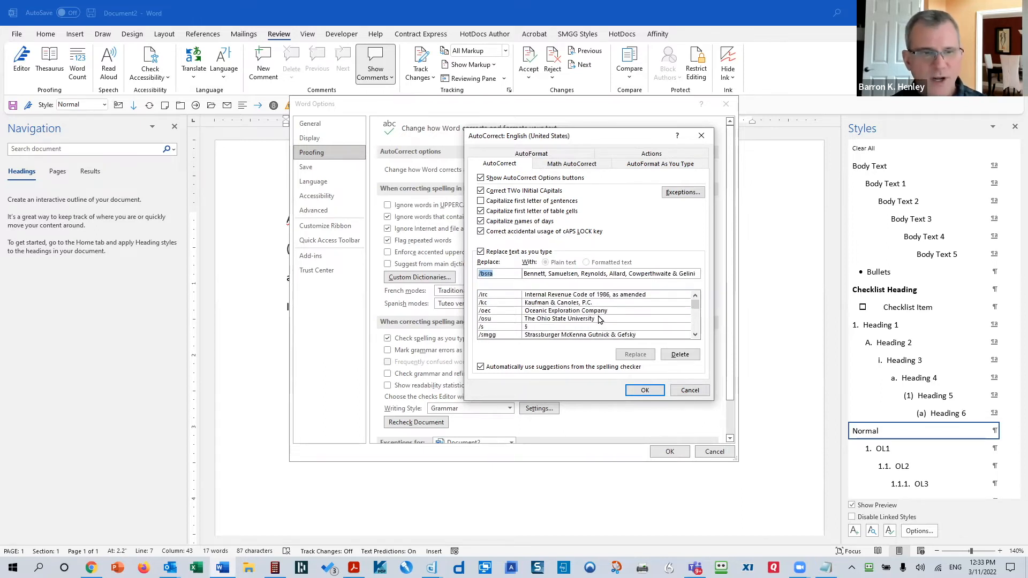
left_click(506, 311)
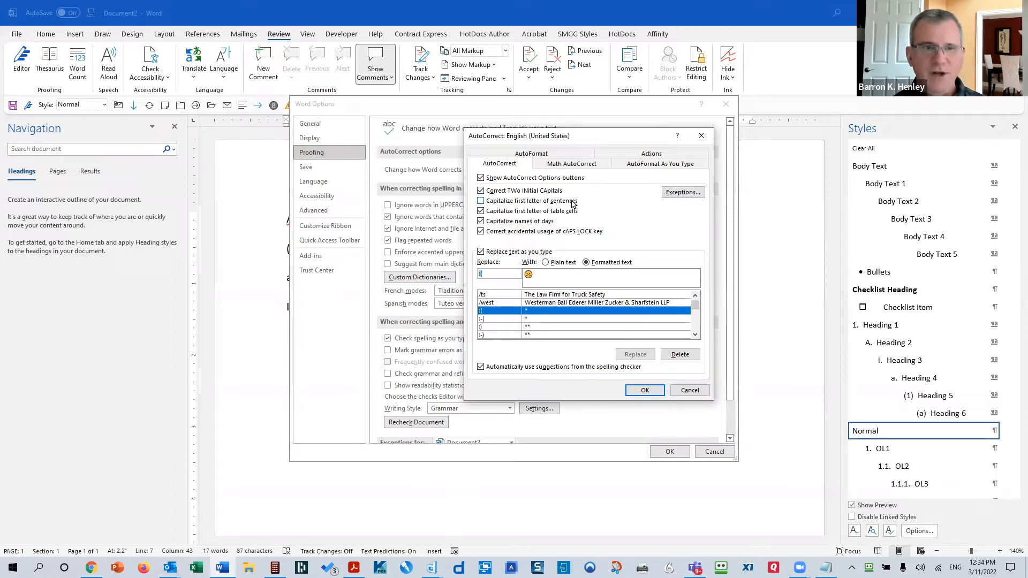
In the AutoFormat As You Type settings, switch automatic numbered lists and hyperlinks for internet paths on and back off.
left_click(650, 165)
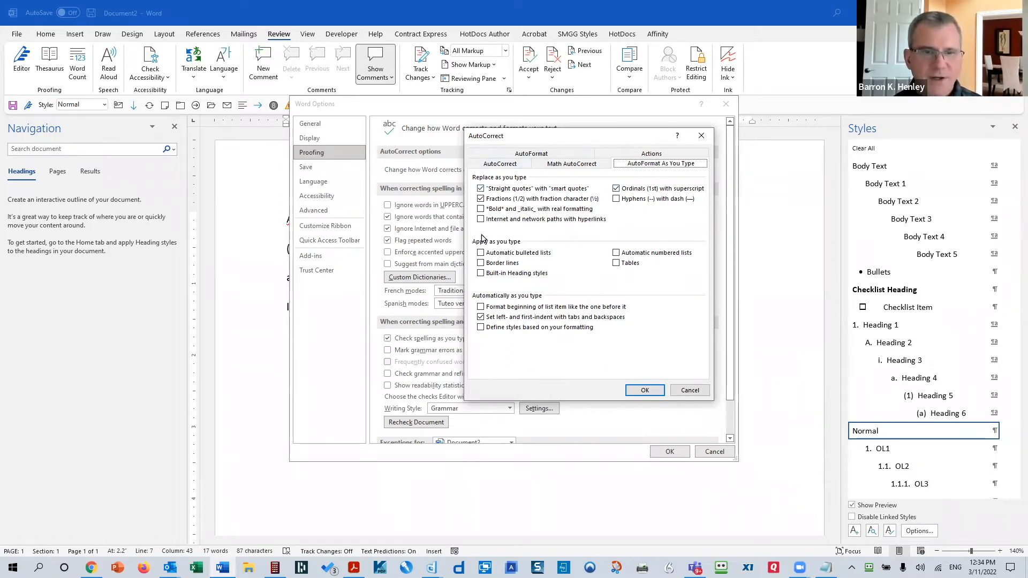
left_click(616, 253)
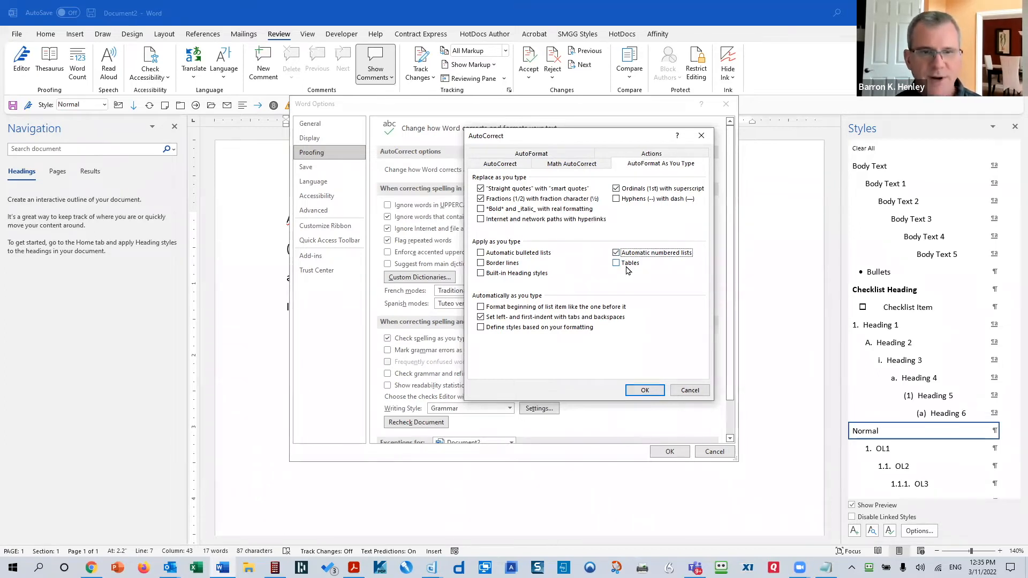
left_click(616, 252)
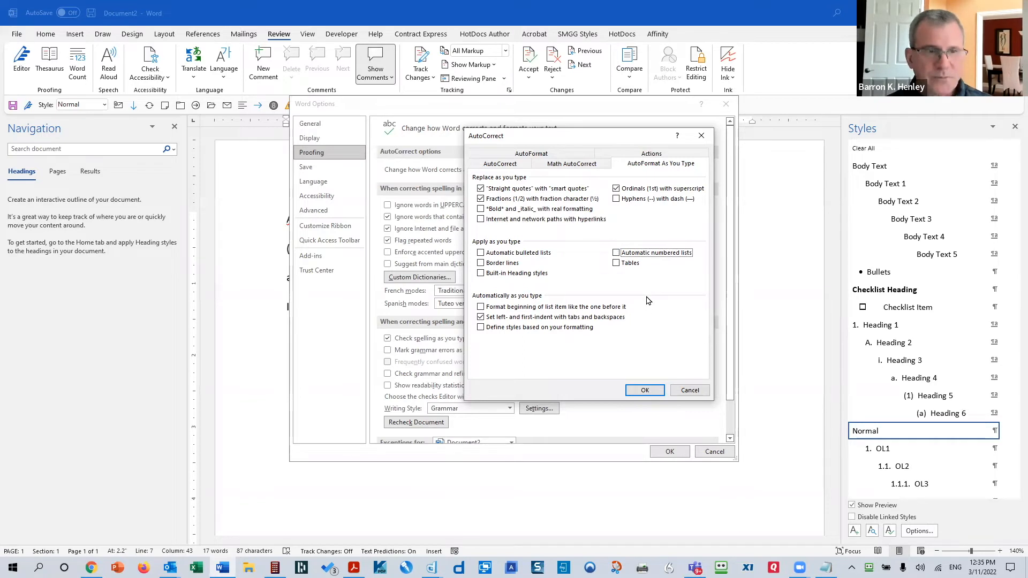
left_click(508, 218)
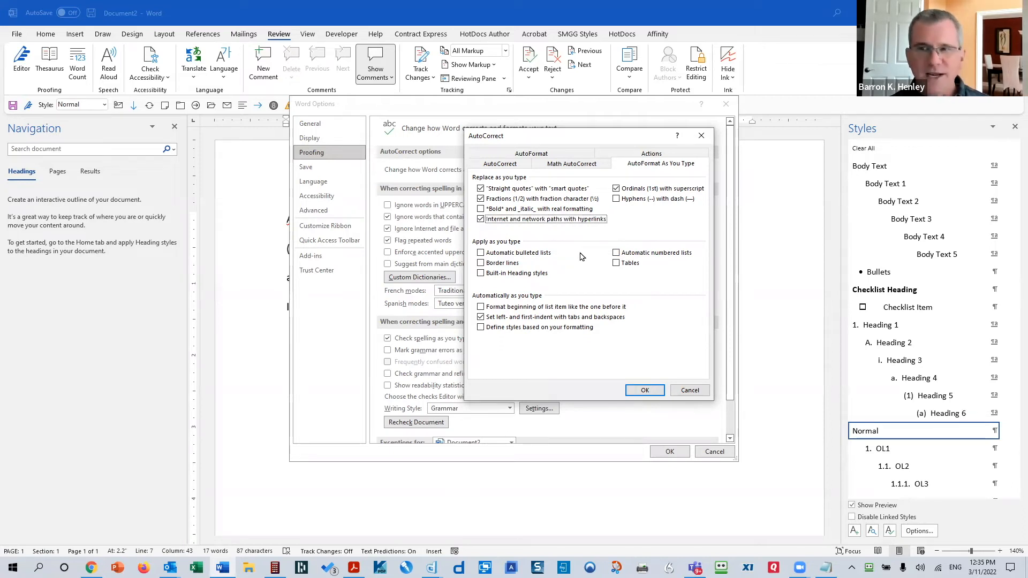
left_click(544, 220)
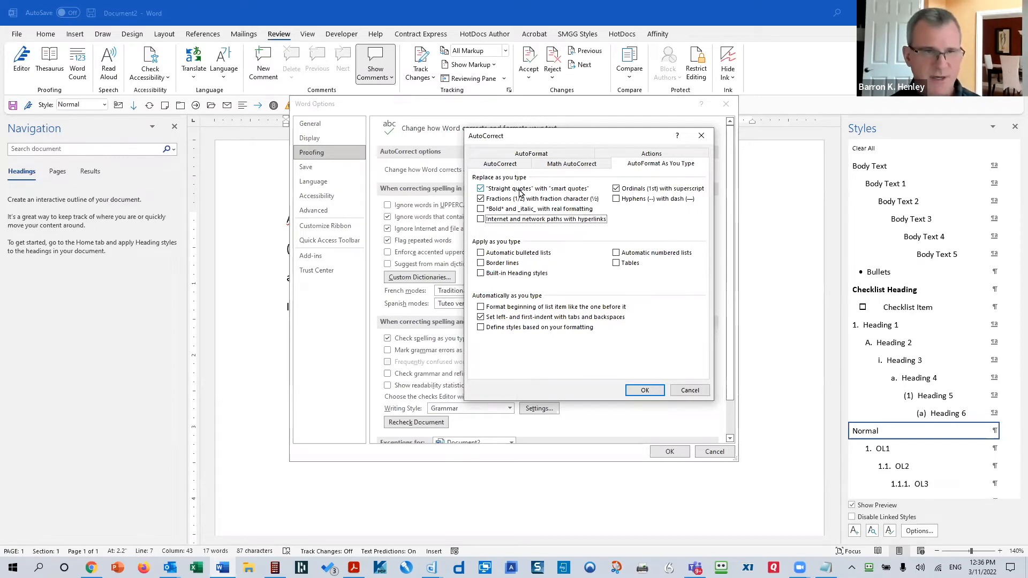
Keep smart quotes replacing straight quotes as you type, and turn off superscript for ordinals (1st).
left_click(520, 191)
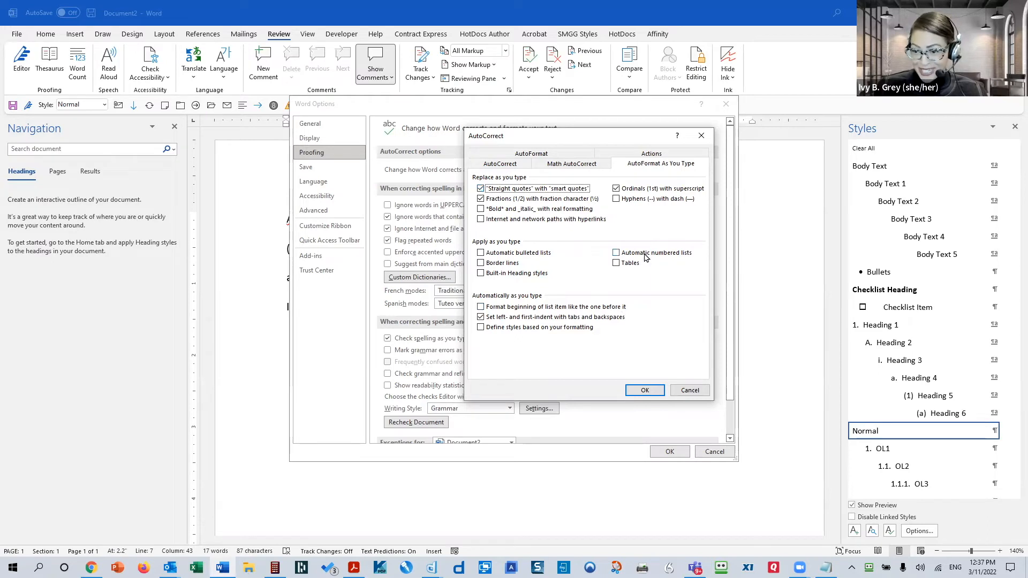
left_click(662, 192)
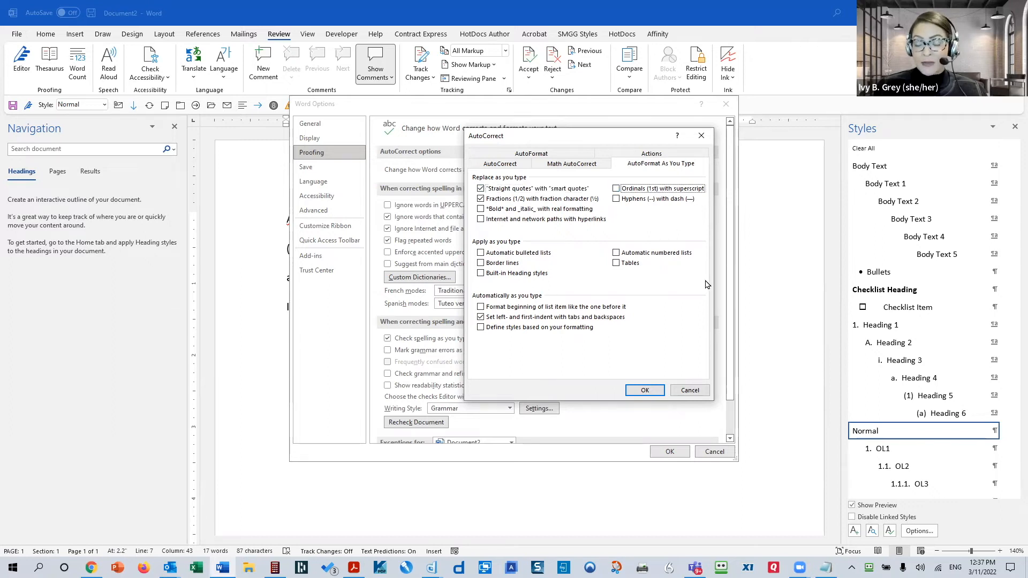
Turn superscript ordinals back on, compare the AutoFormat, AutoFormat As You Type, Math AutoCorrect and Actions settings, and close AutoCorrect without saving.
left_click(616, 189)
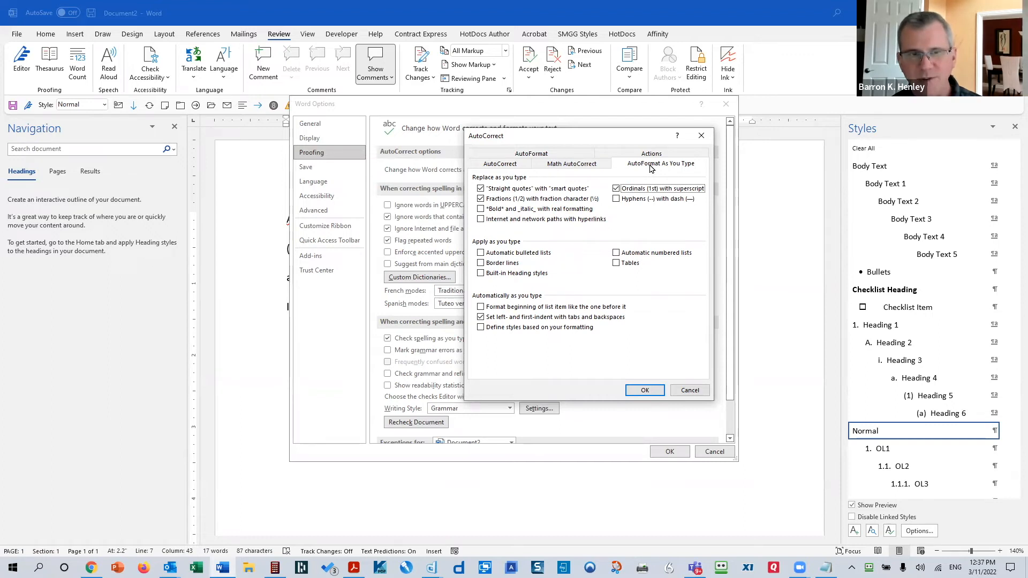
left_click(539, 154)
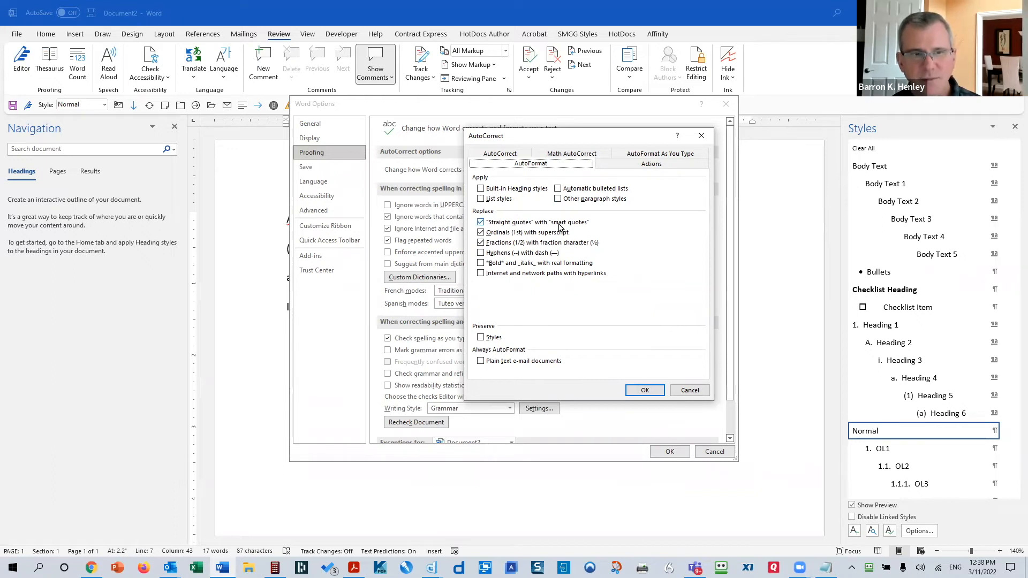
left_click(656, 155)
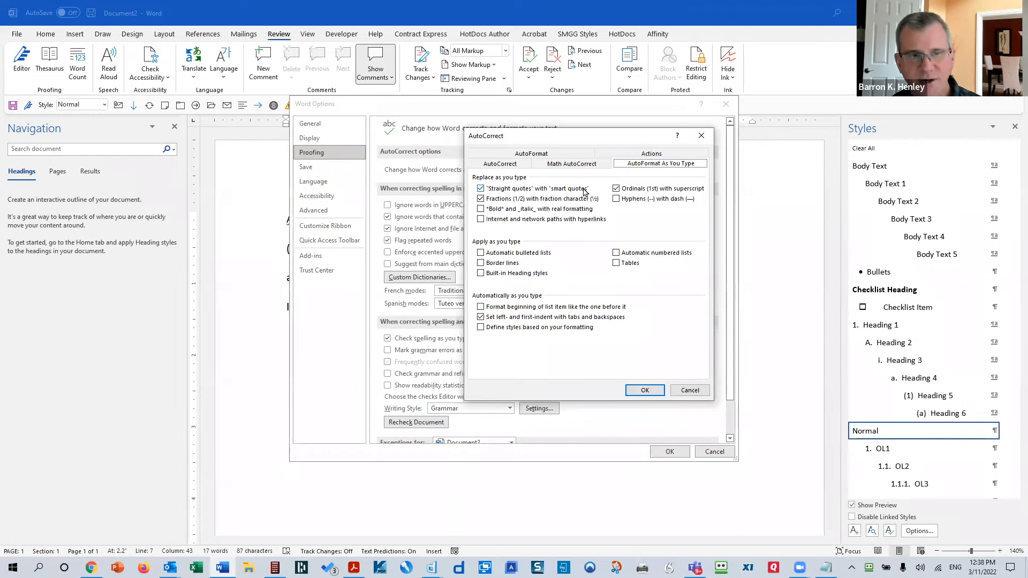
left_click(567, 165)
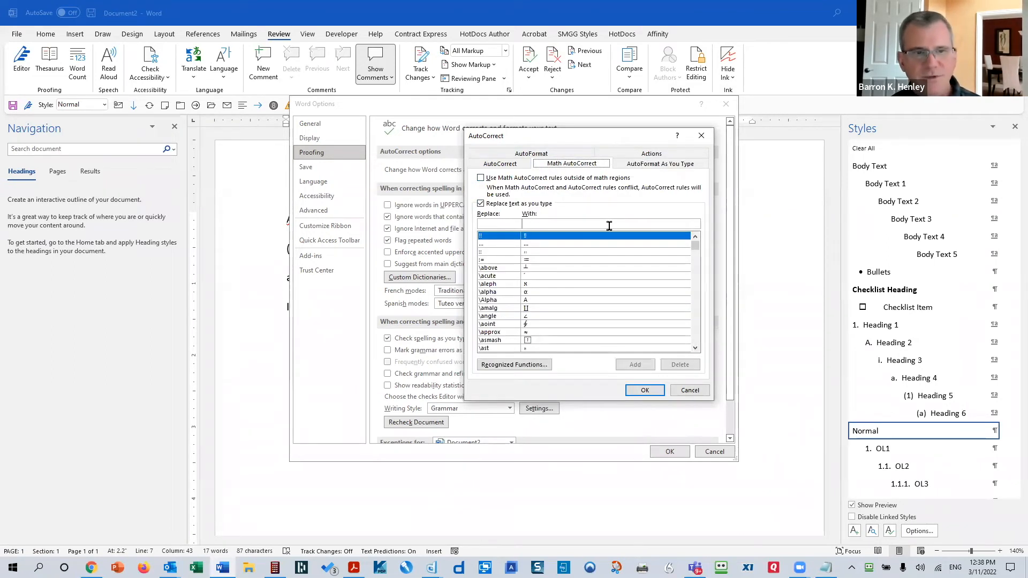
left_click(646, 154)
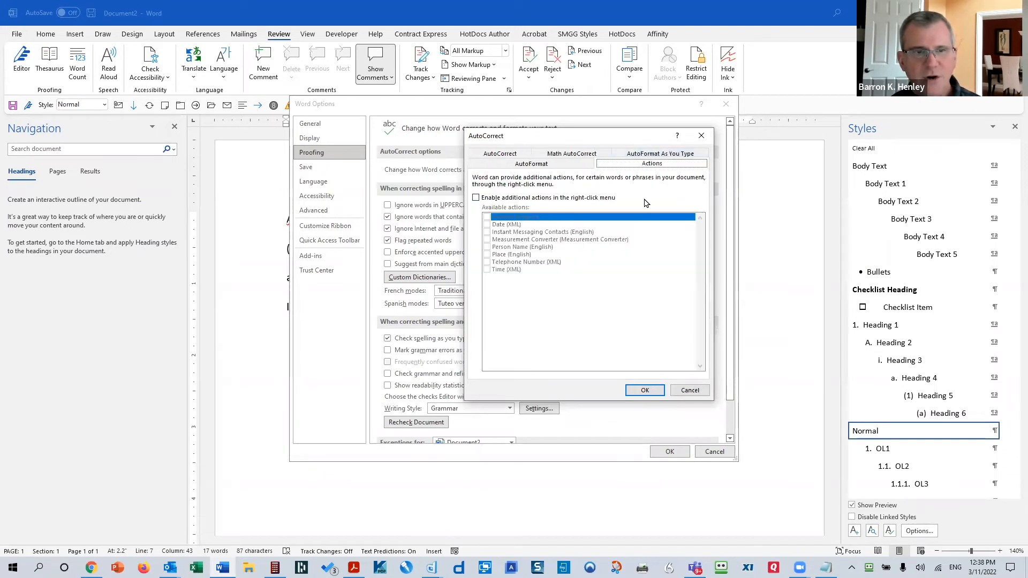
left_click(631, 156)
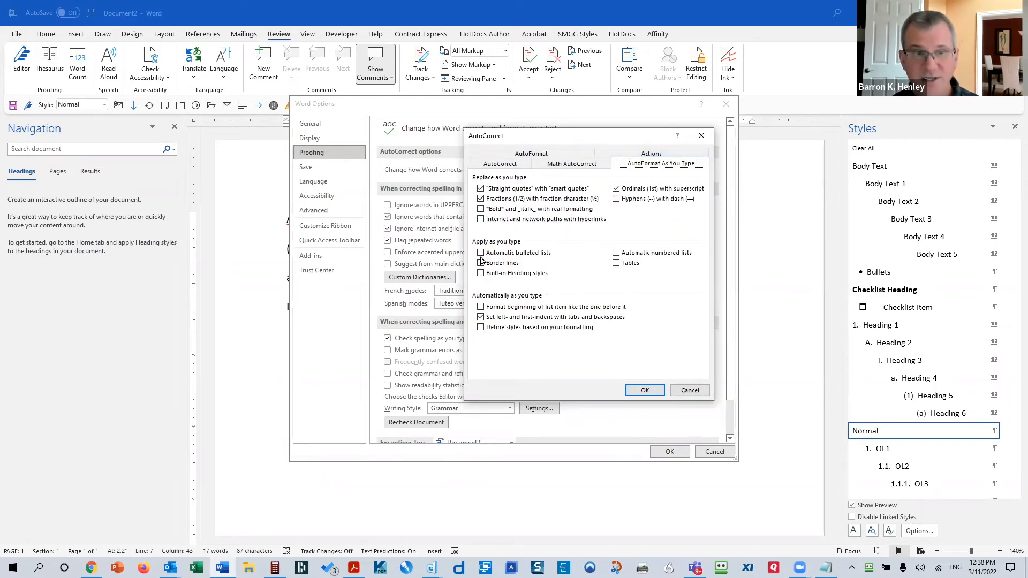
left_click(547, 156)
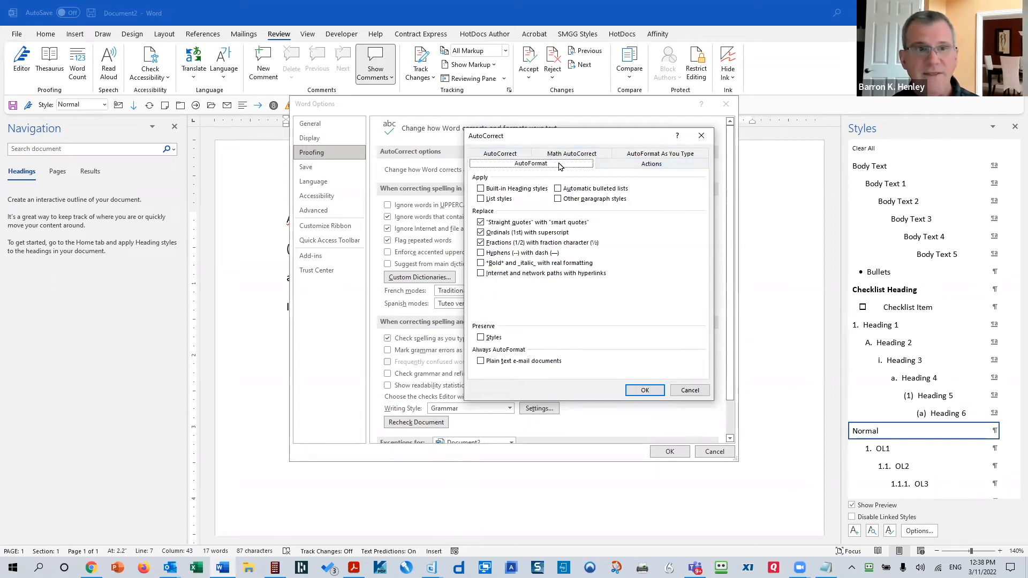
left_click(514, 157)
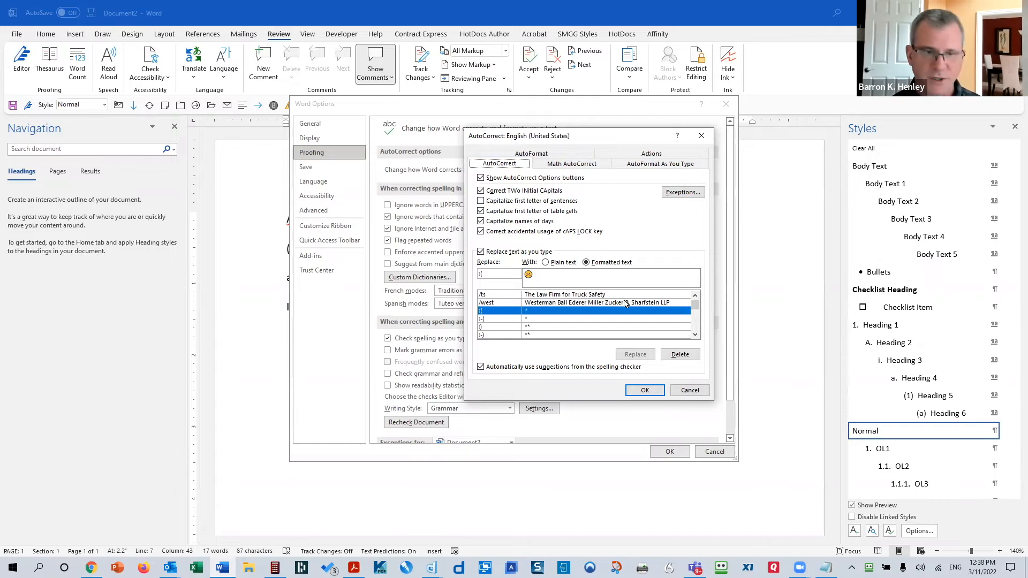
left_click(705, 387)
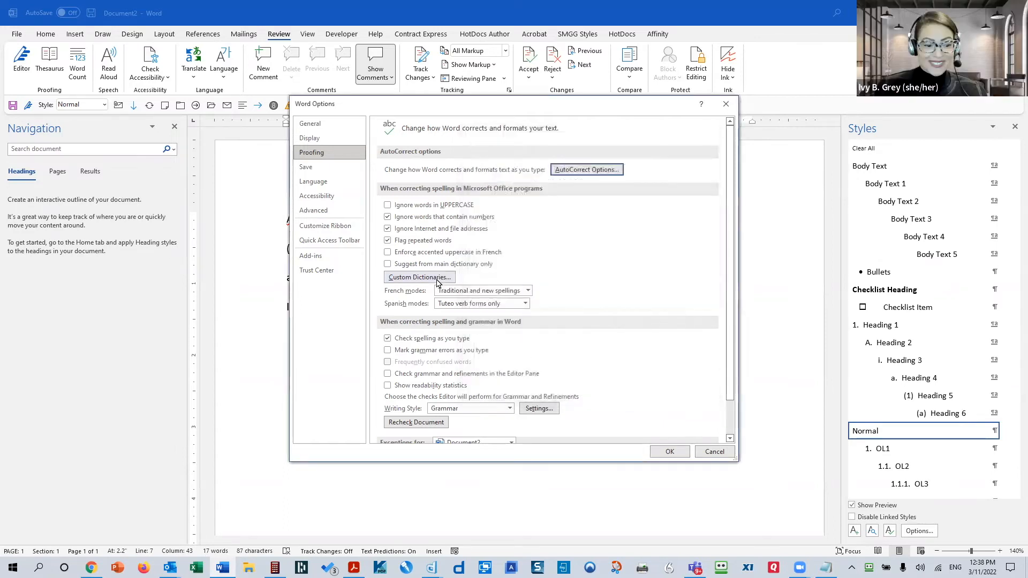
In the Advanced editing options, switch automatic whole-word selection and smart paragraph selection on and back off.
left_click(336, 212)
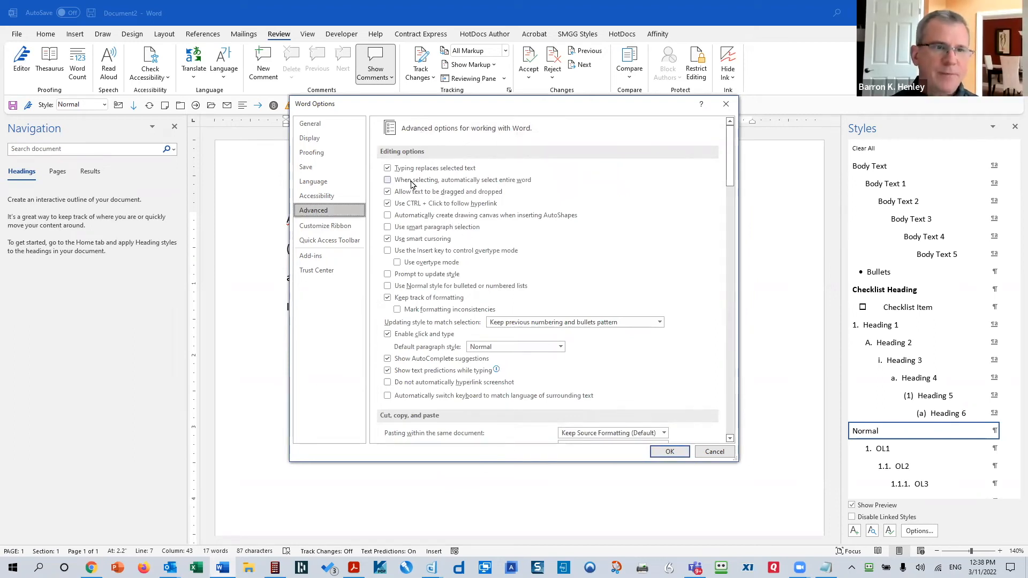
left_click(438, 181)
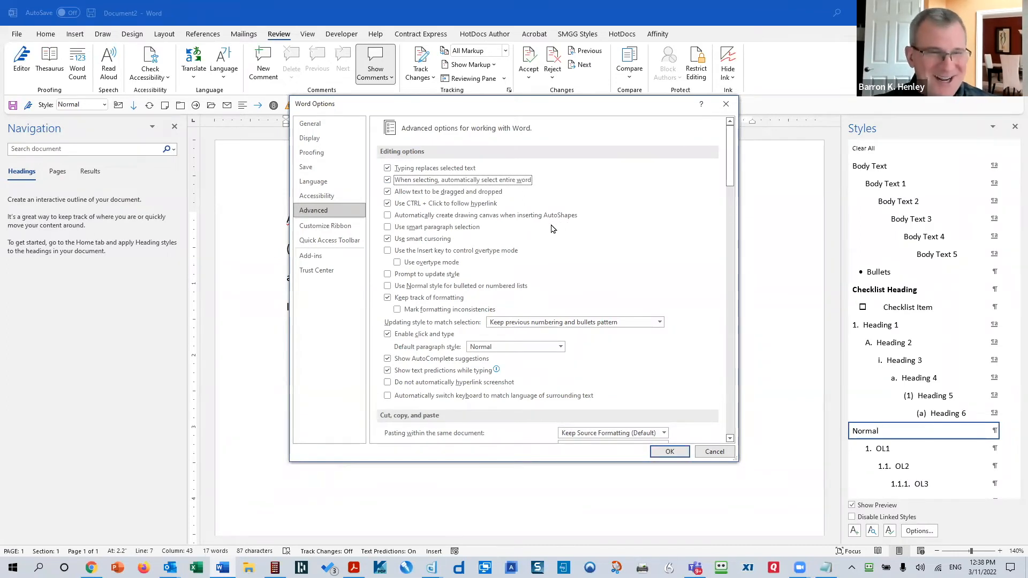
left_click(505, 181)
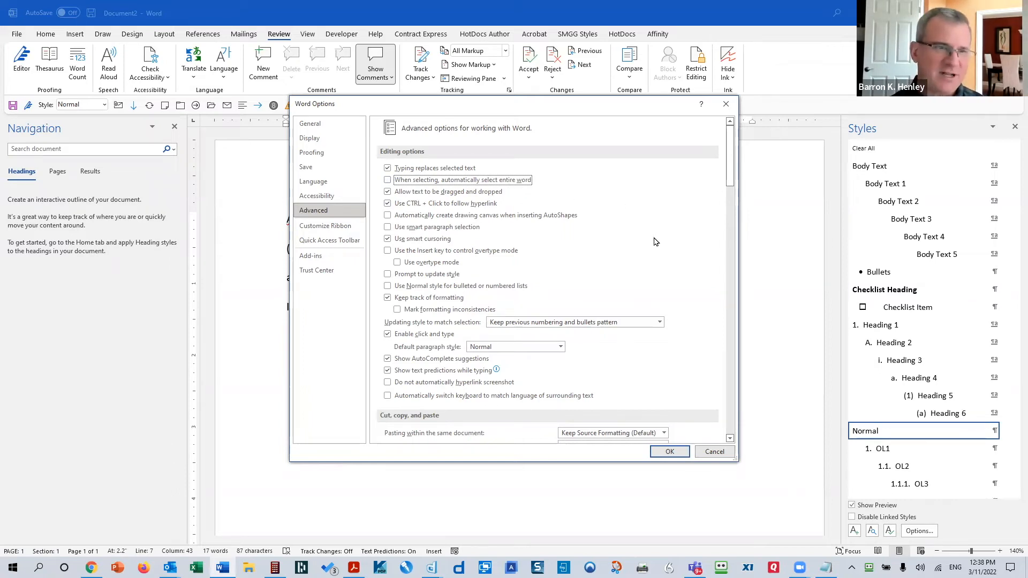
left_click(422, 227)
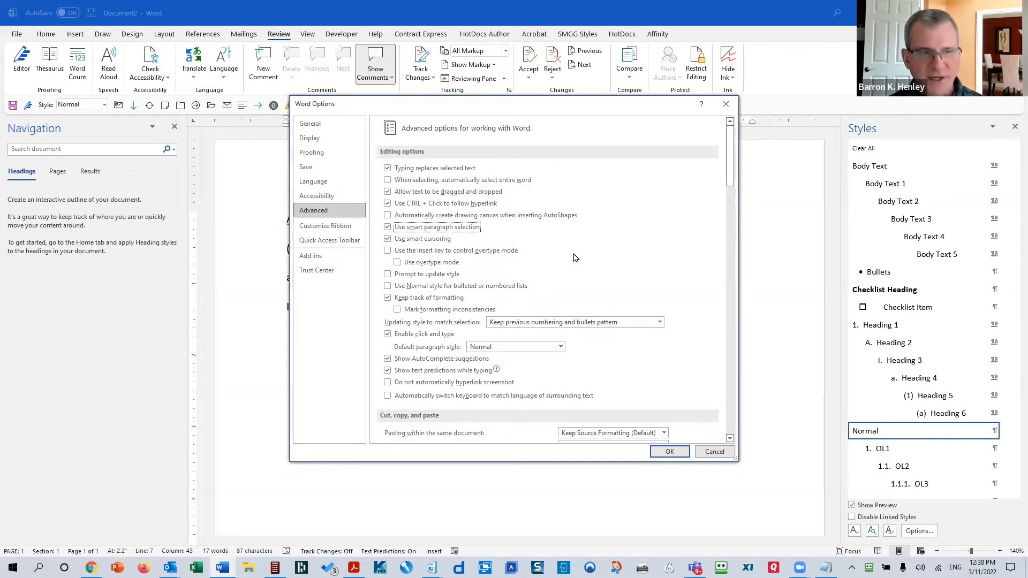
left_click(388, 228)
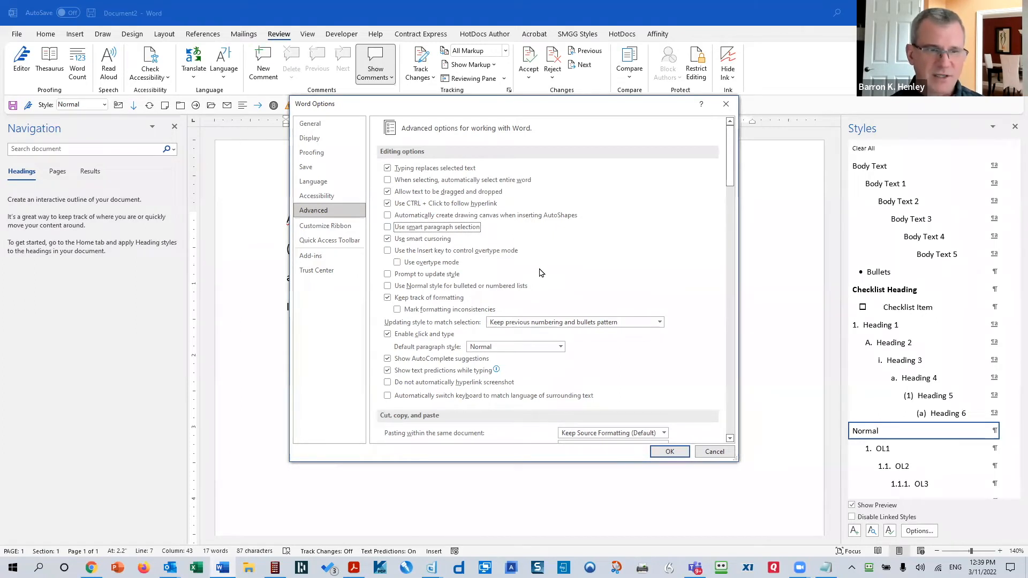
Examine the remaining editing options and the cut, copy and paste defaults, and close Word Options without saving.
scroll(542, 267, "down", 1)
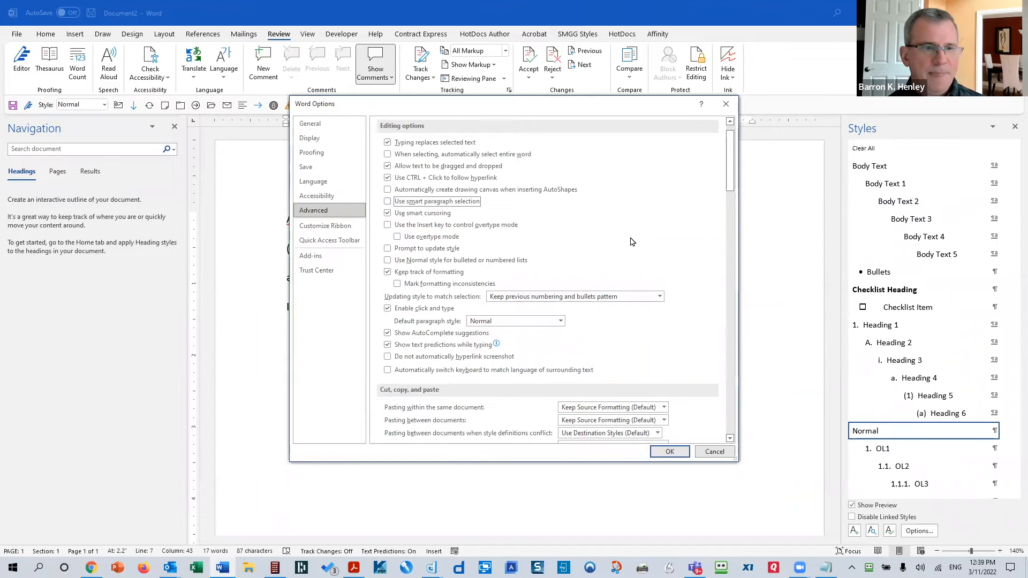
scroll(637, 243, "down", 1)
scroll(637, 242, "down", 7)
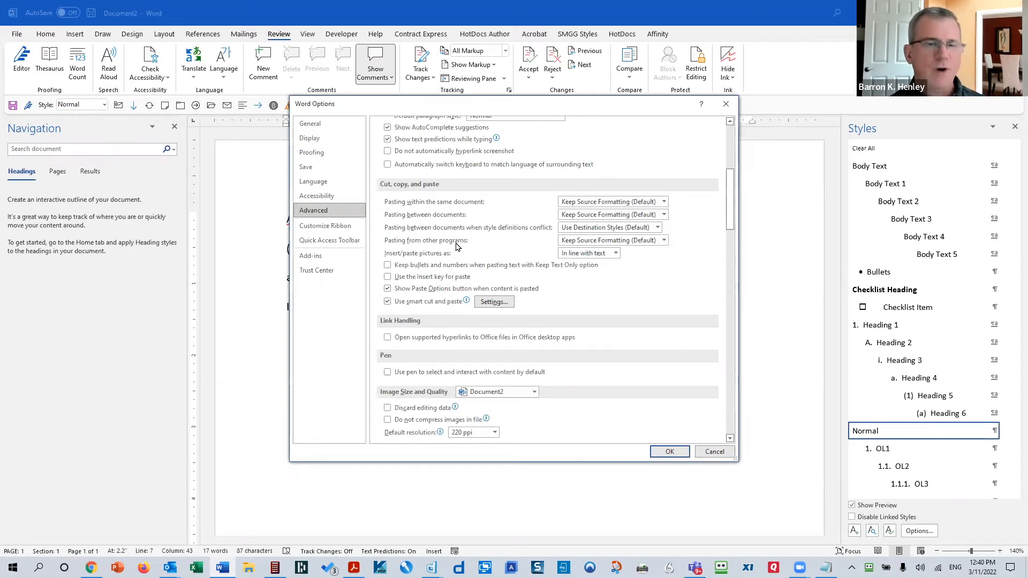
left_click(714, 451)
Make the ASDFASDF line bold, italic and underlined, enlarge its font by several sizes, and copy it.
left_click(262, 219)
key("ctrl+c")
key("ctrl+b")
key("ctrl+i")
key("ctrl+u")
key("ctrl+shift+period")
key("ctrl+shift+period")
key("ctrl+shift+period")
key("ctrl+shift+period")
key("ctrl+shift+period")
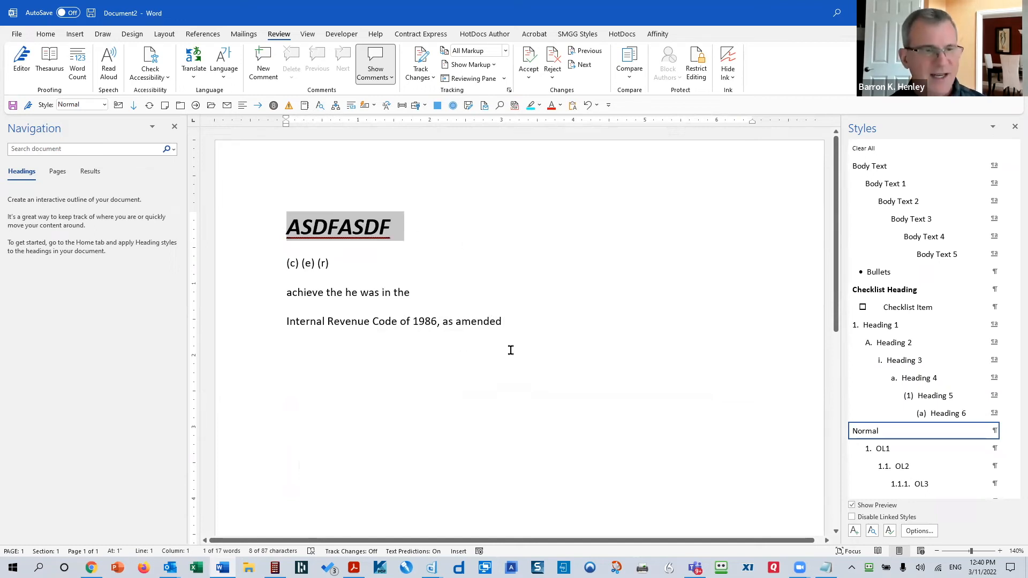
Create a new blank document and preview pasting the copied line with Keep Text Only.
key("ctrl+d")
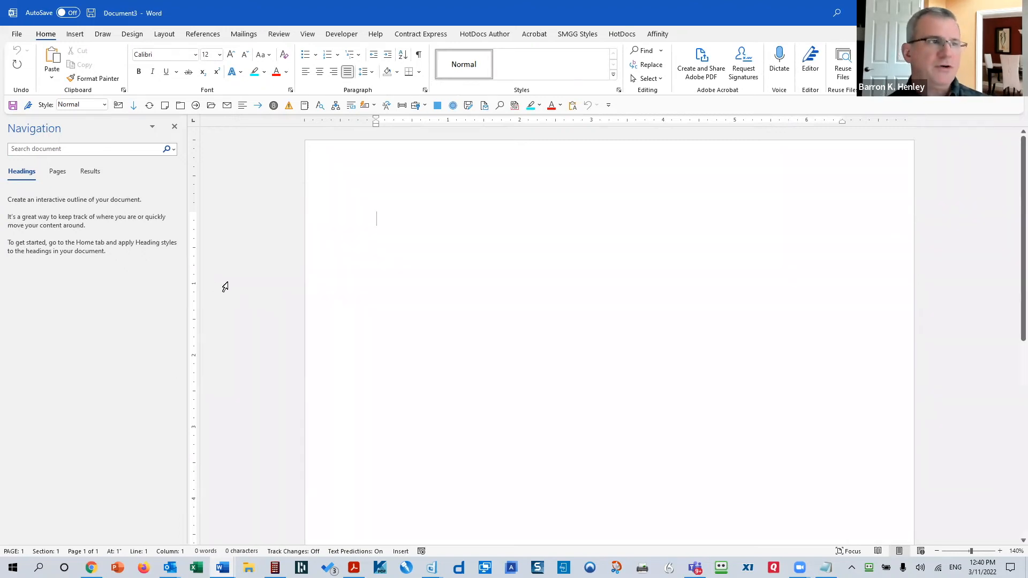
left_click(49, 81)
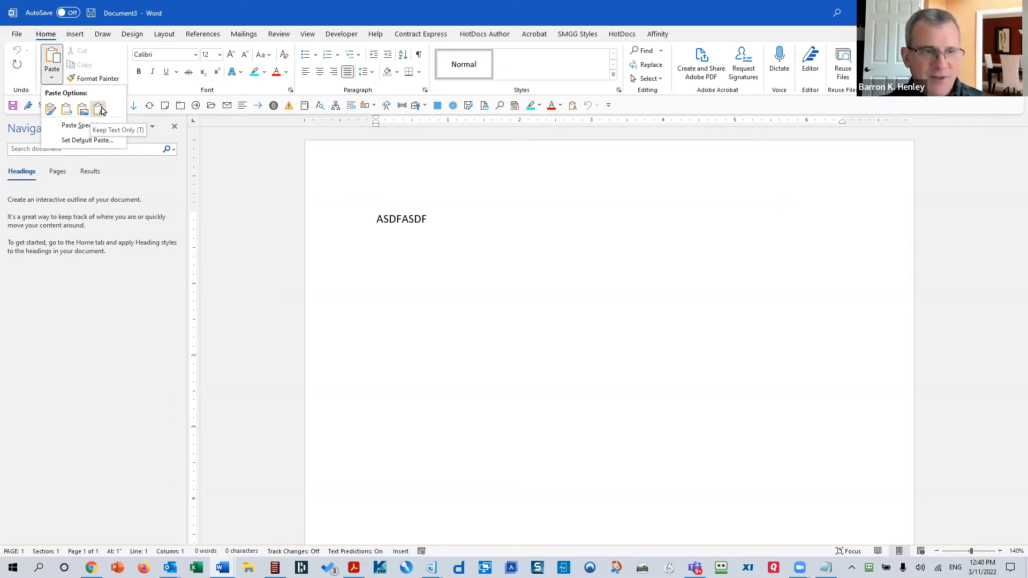
In the Advanced options, set pasting from other programs to Keep Text Only.
left_click(16, 34)
left_click(43, 542)
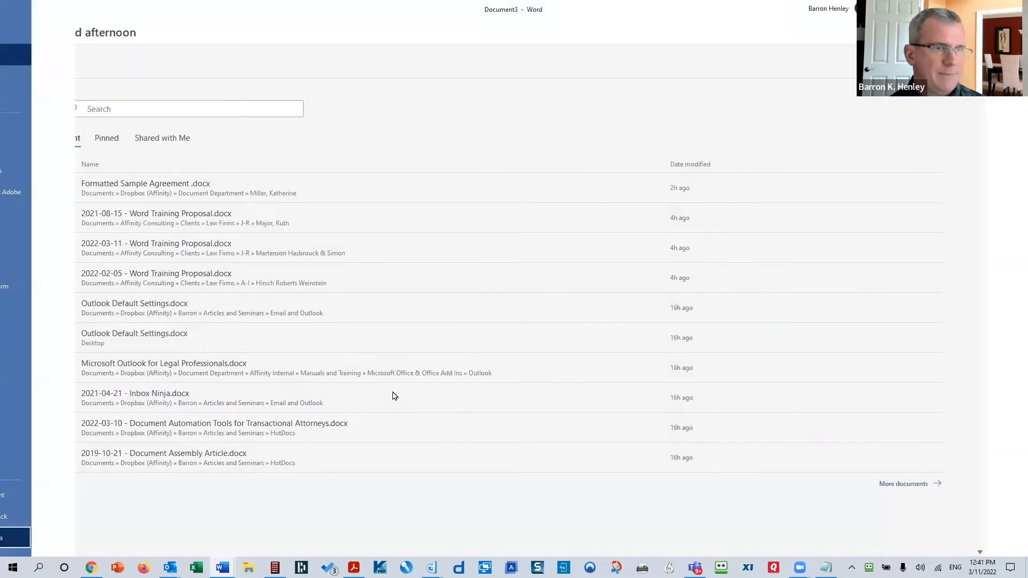
left_click(332, 212)
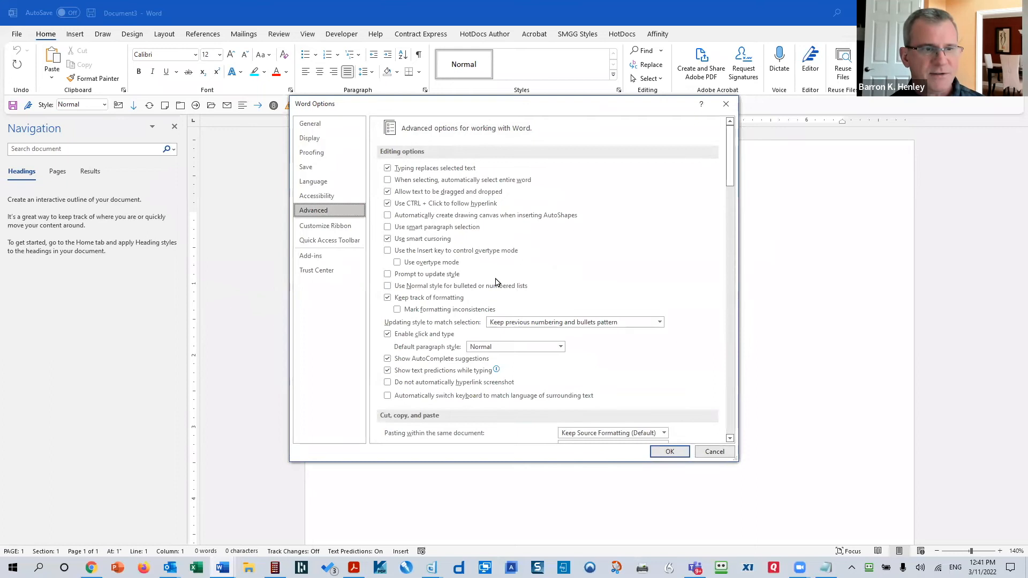
scroll(496, 280, "down", 6)
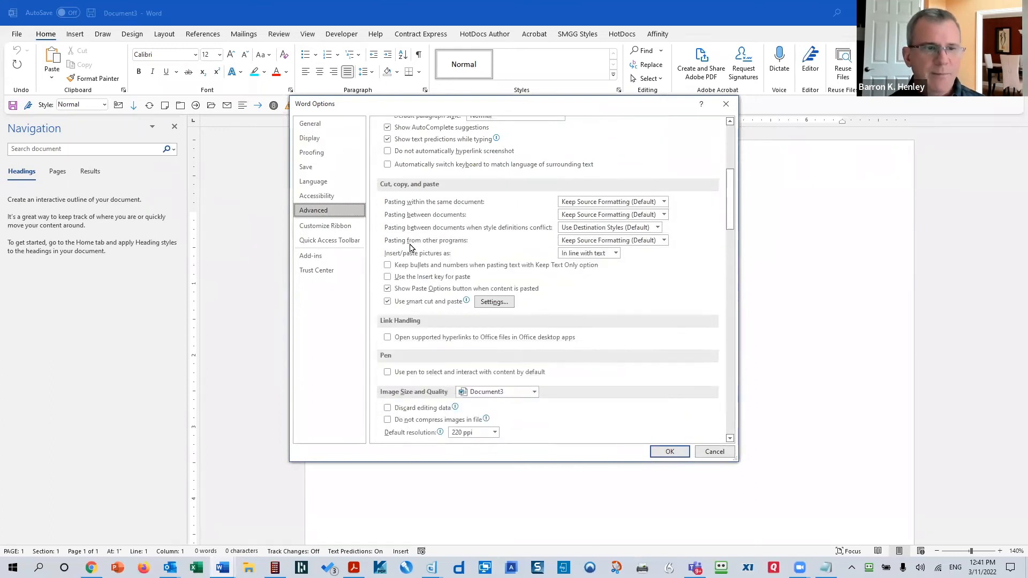
left_click(664, 242)
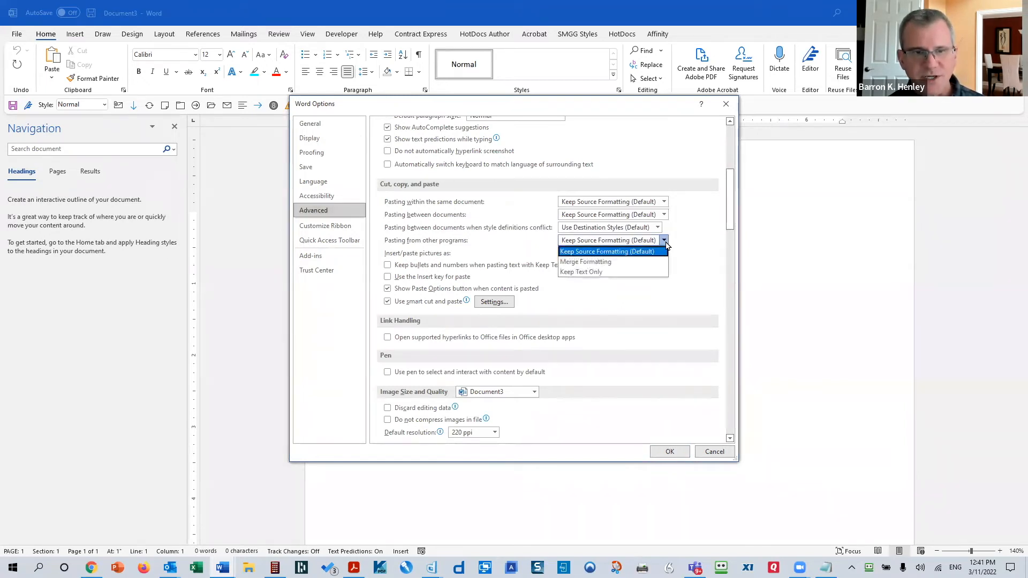
left_click(646, 279)
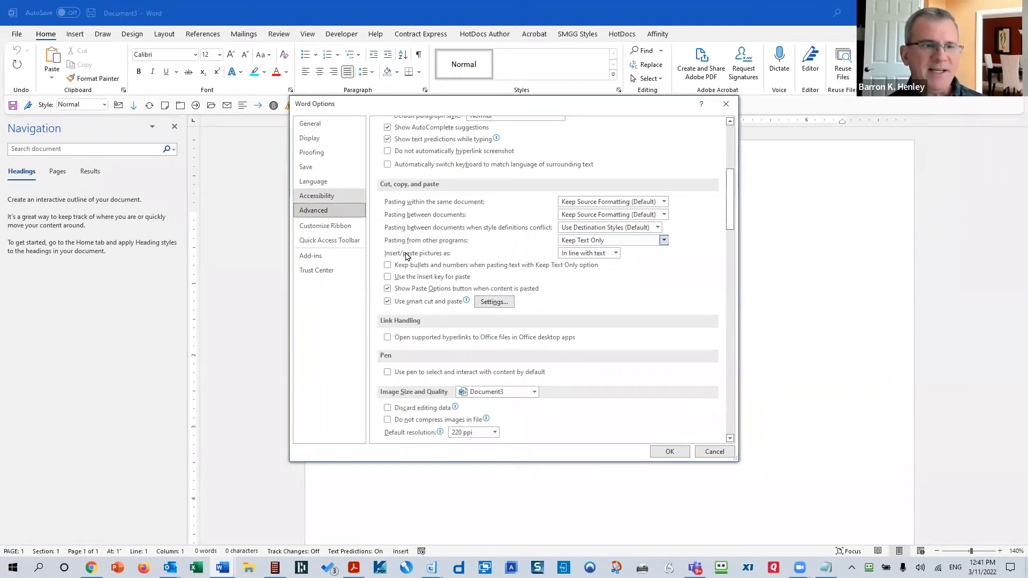
View the choices for pasting between documents, and set pasting from other programs back to Keep Source Formatting (Default).
left_click(643, 215)
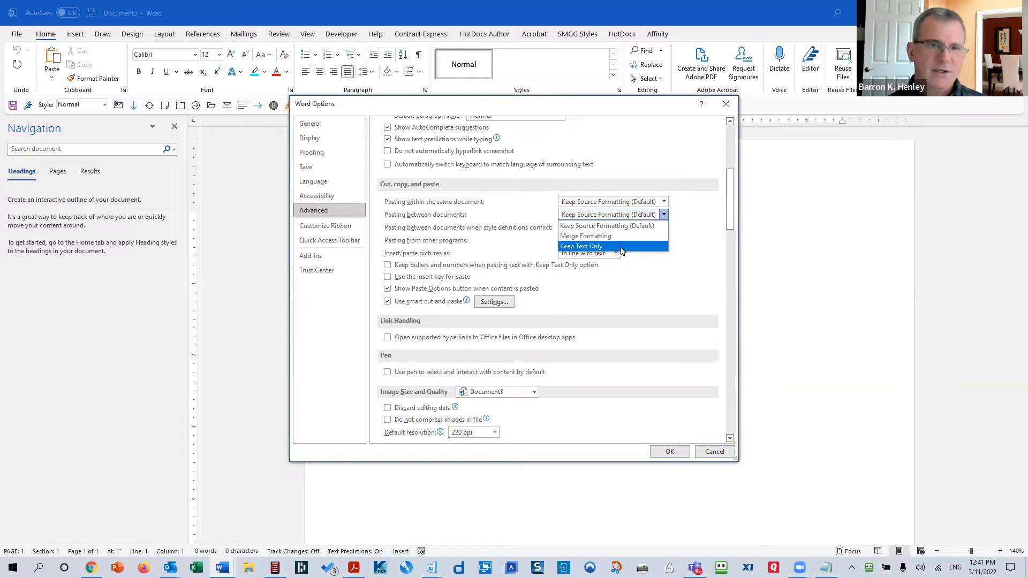
left_click(699, 229)
left_click(664, 240)
left_click(657, 250)
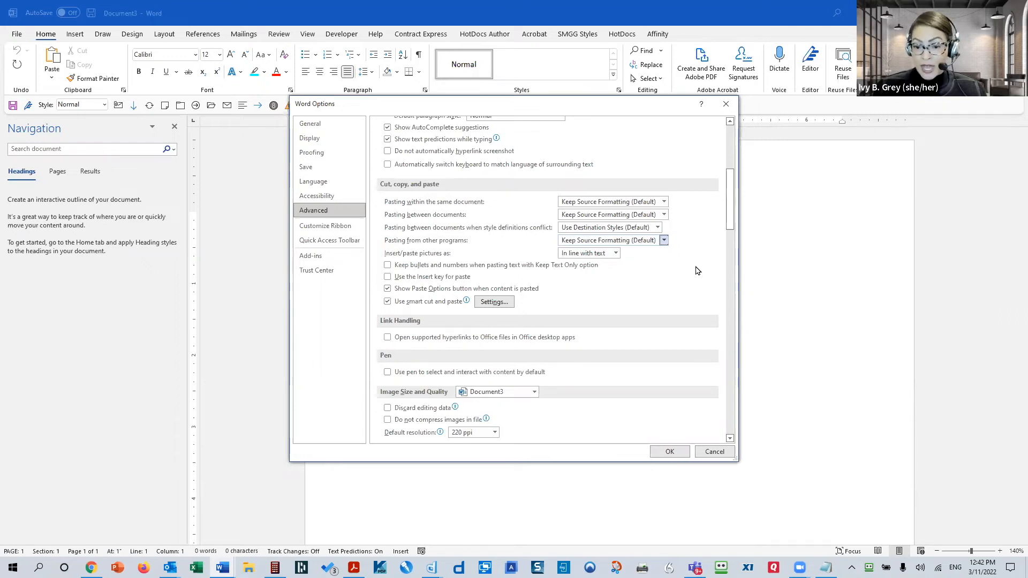
Examine the individual smart cut and paste settings, and close them and Word Options without saving.
scroll(697, 270, "down", 1)
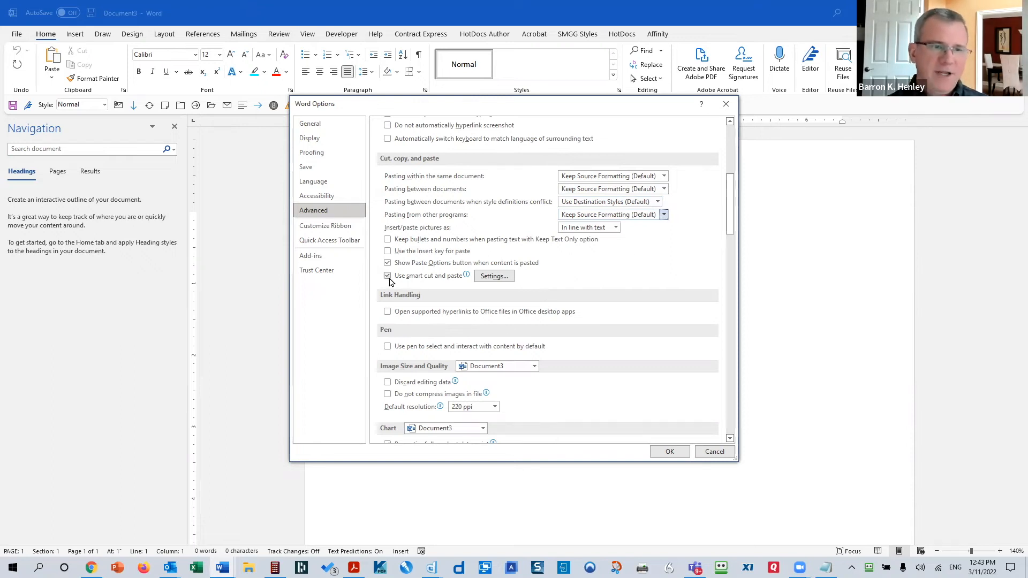
mouse_move(410, 281)
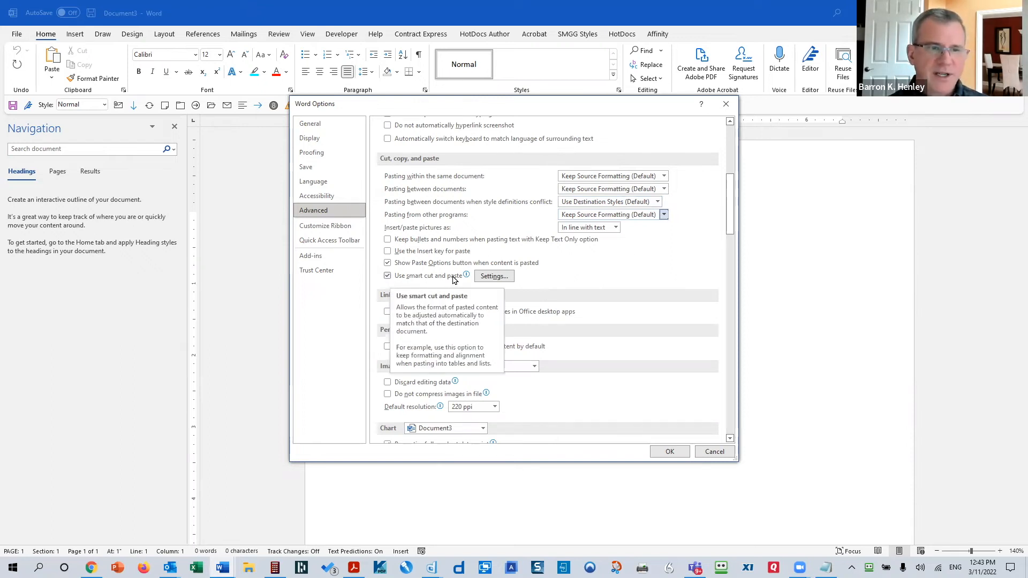
left_click(494, 277)
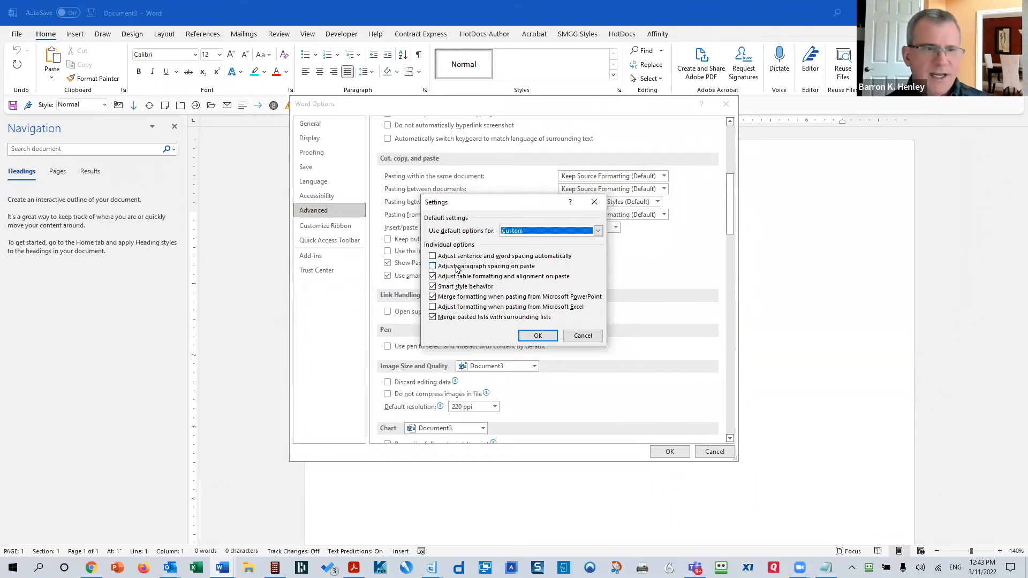
key("Tab")
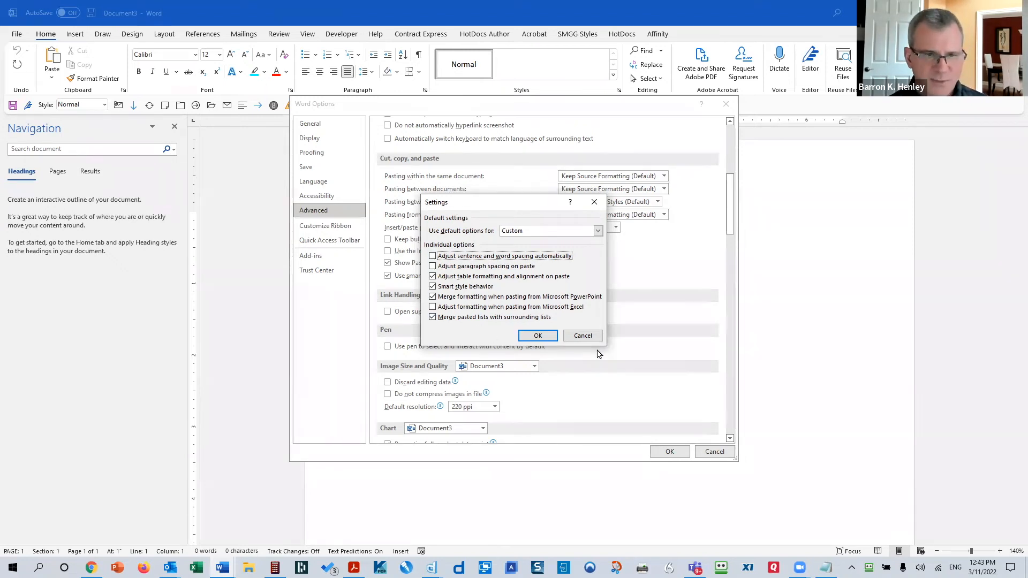
left_click(581, 337)
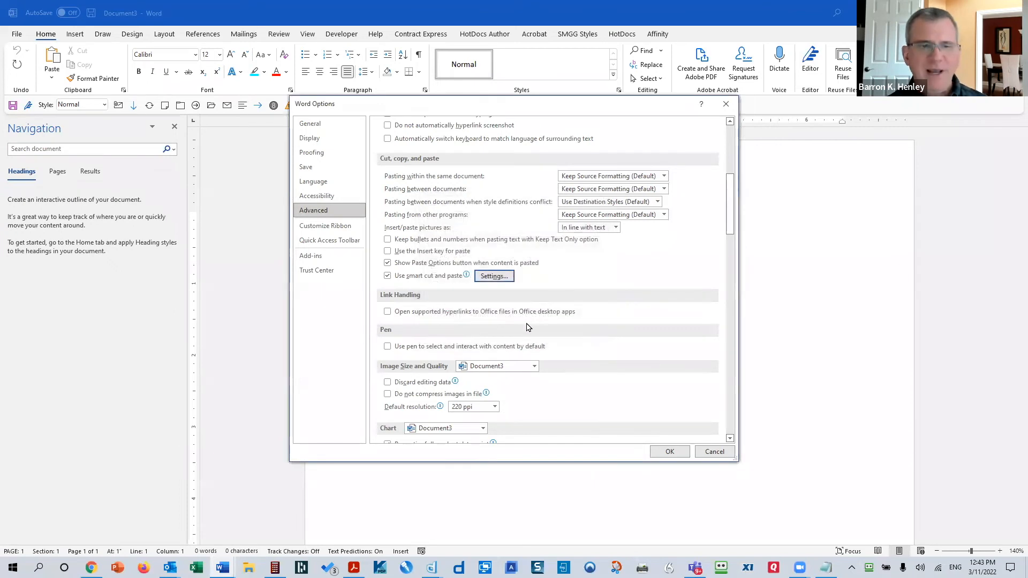
left_click(714, 451)
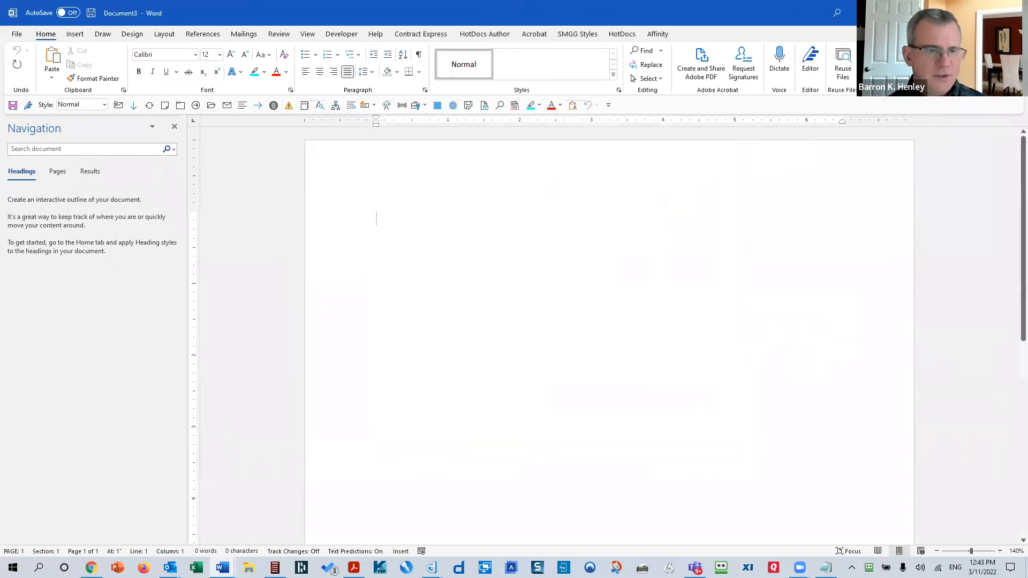
Paste the copied ASDFASDF line with its source formatting into the blank document, and view its available paste options.
key("ctrl+v")
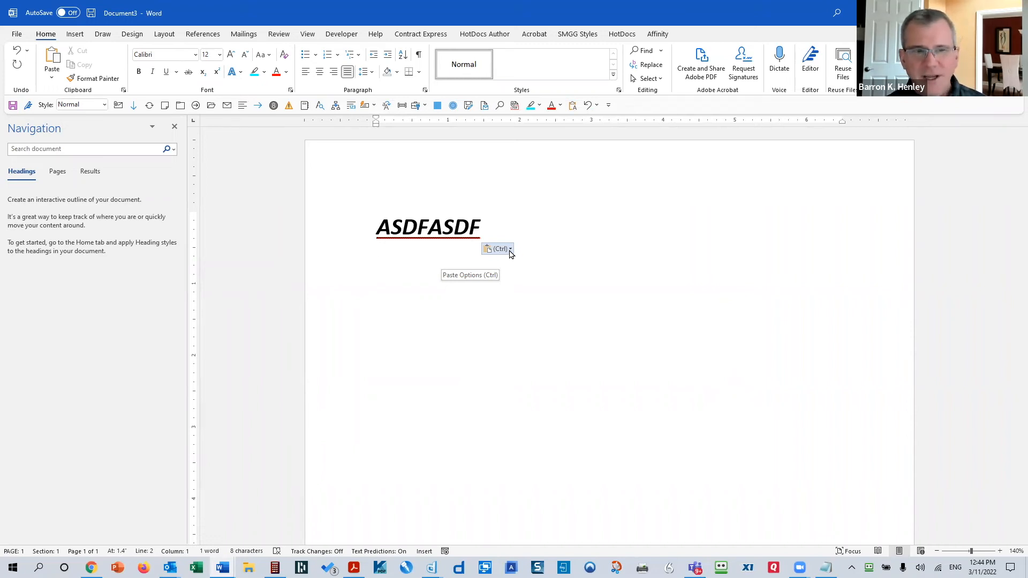
left_click(509, 250)
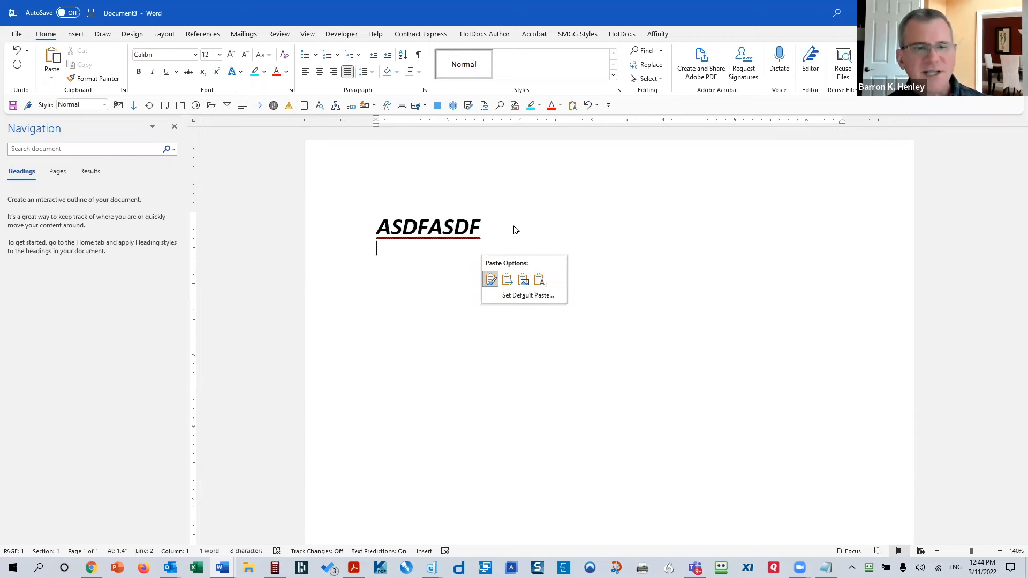
key("Escape")
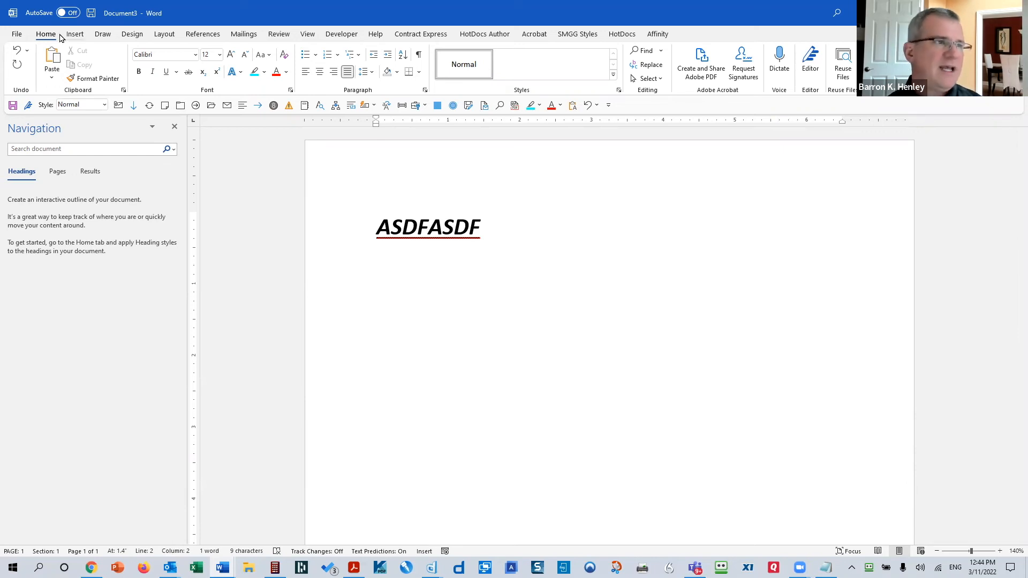
In the Advanced options for showing document content, set field shading to When selected and apply the change.
left_click(17, 34)
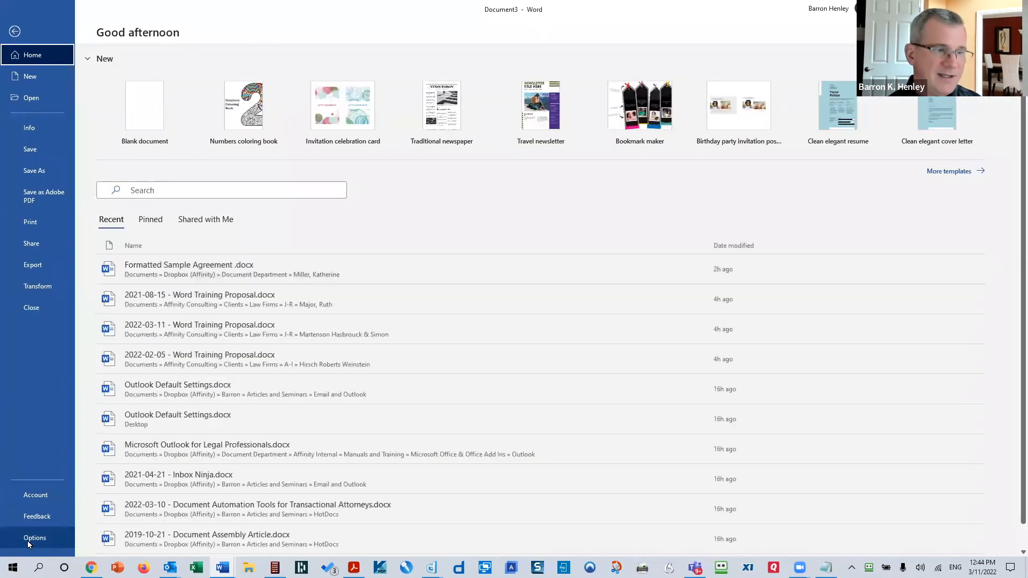
left_click(32, 538)
left_click(313, 210)
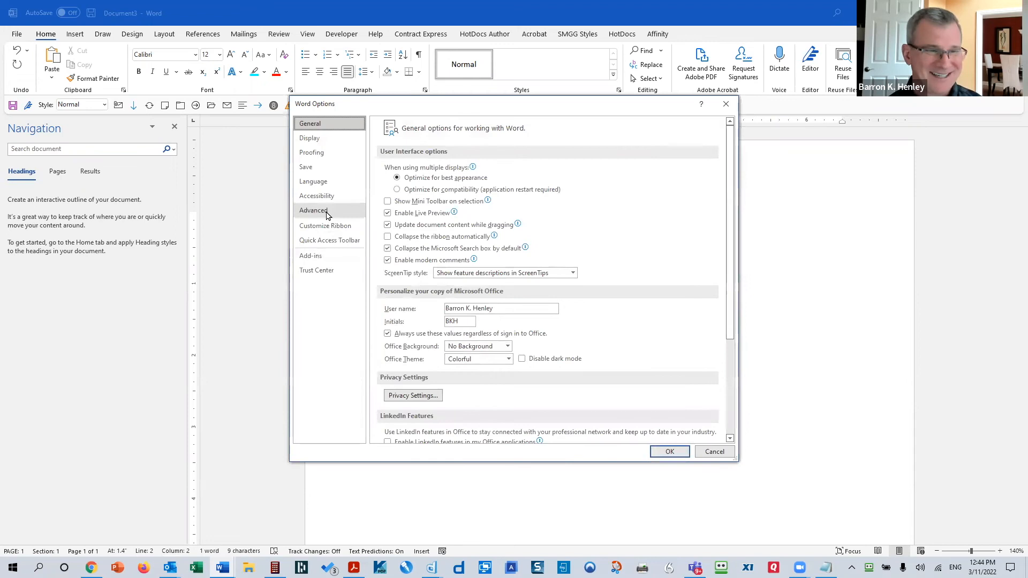
scroll(428, 319, "down", 5)
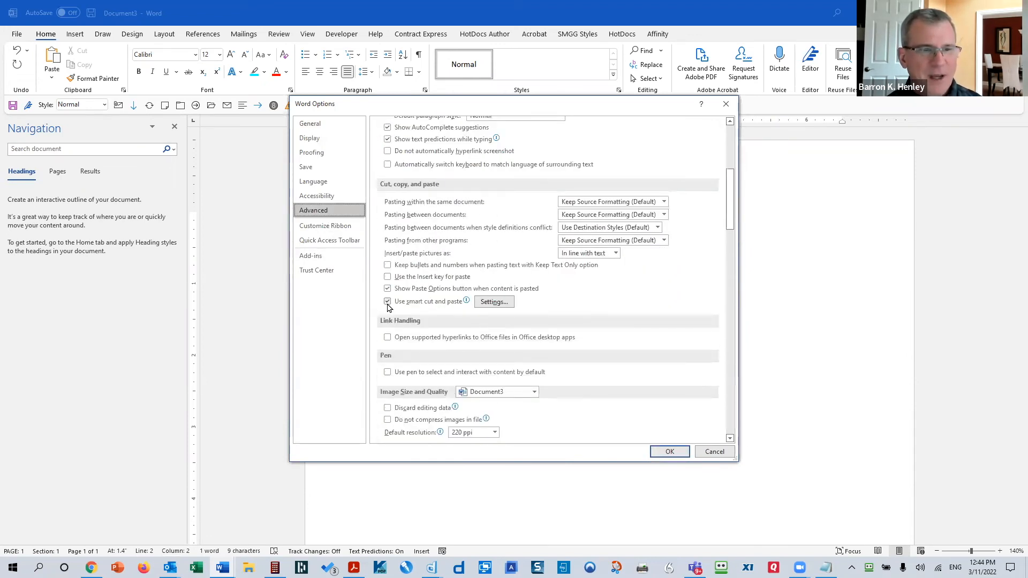
mouse_move(388, 307)
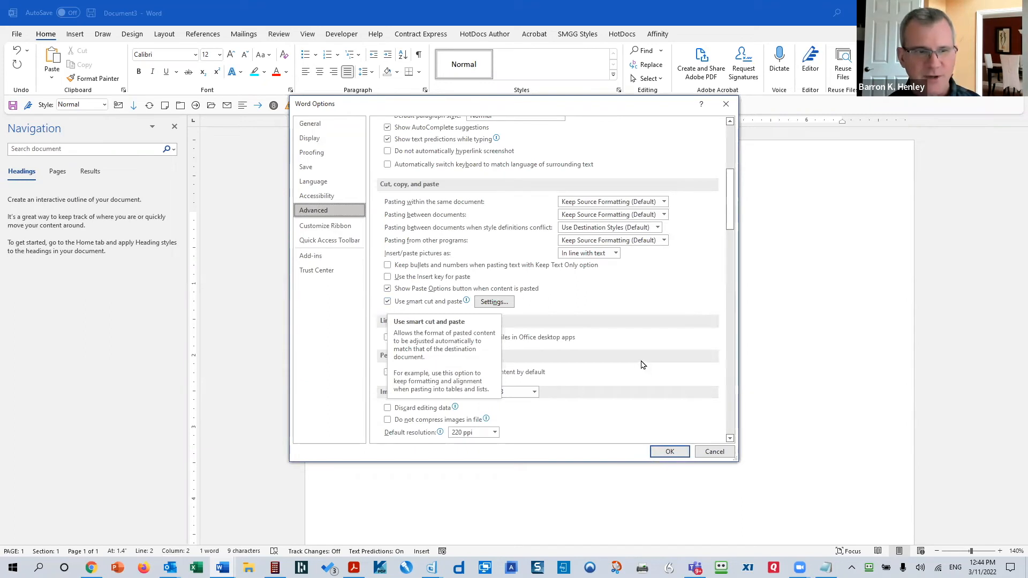
scroll(643, 362, "down", 6)
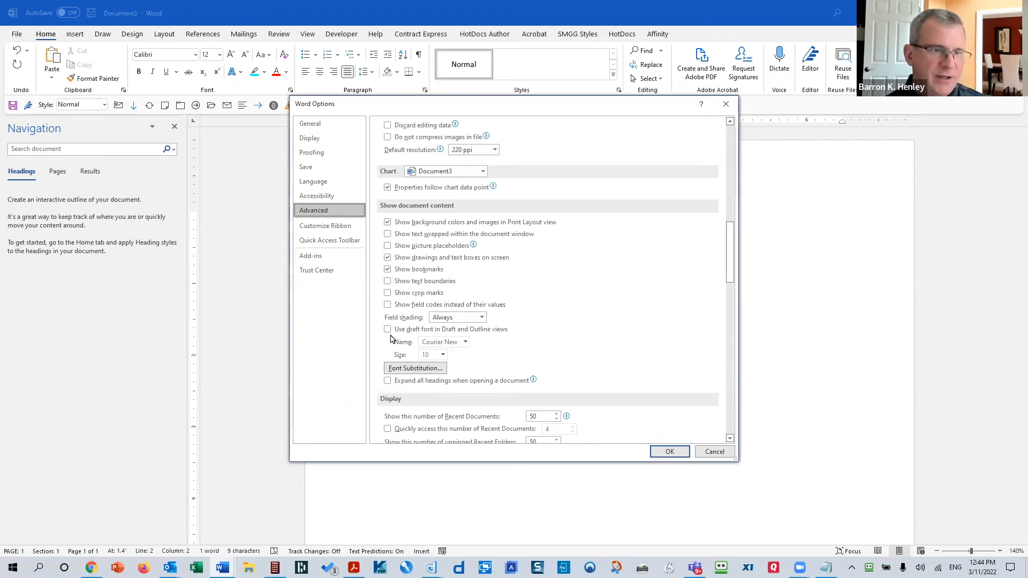
left_click(482, 319)
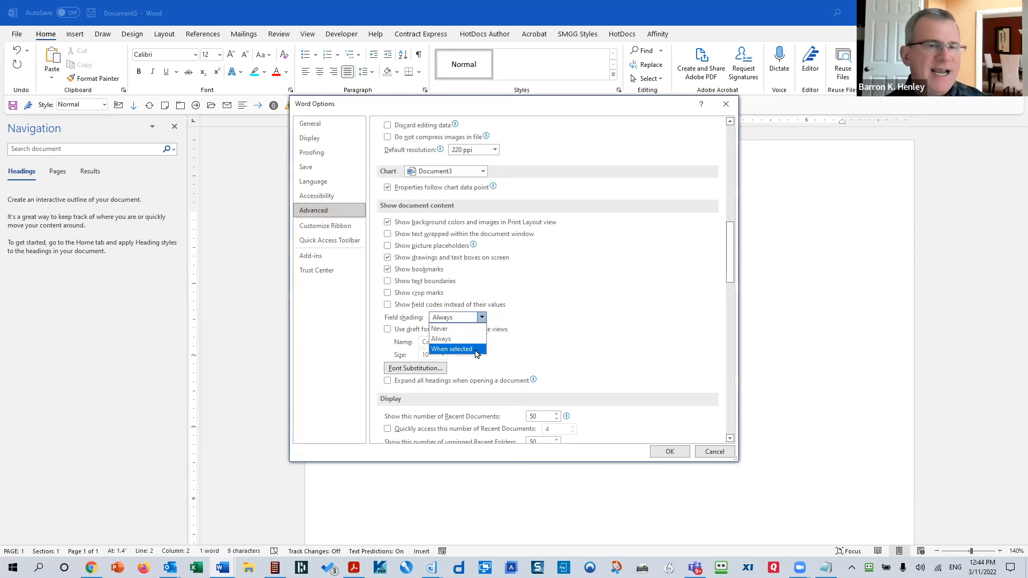
left_click(459, 349)
left_click(680, 454)
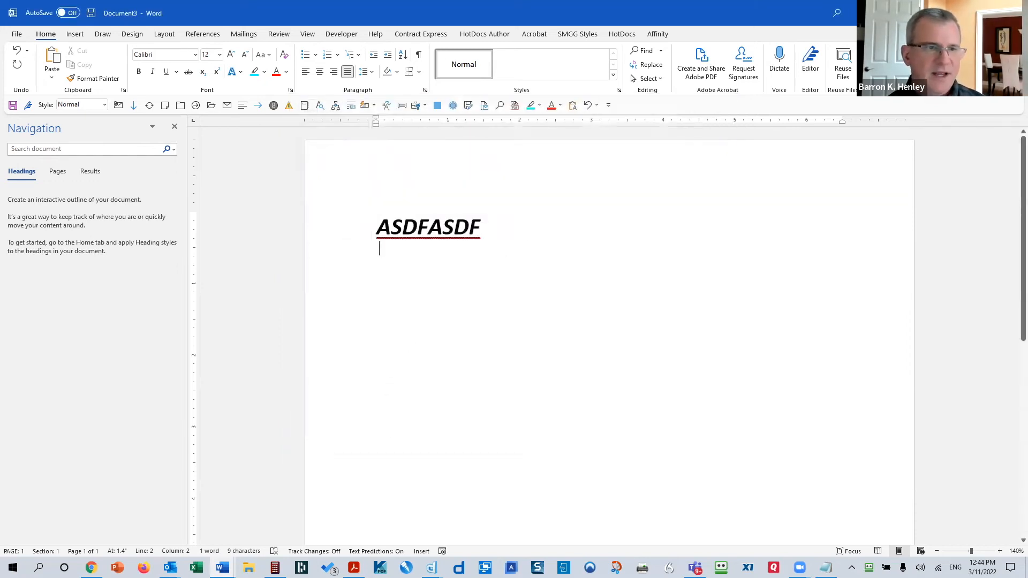
Insert the date field March 11, 2022 a few lines below ASDFASDF, and compare its shading with the cursor inside and outside it.
key("Return")
key("Return")
key("Return")
type("March 11, 2022")
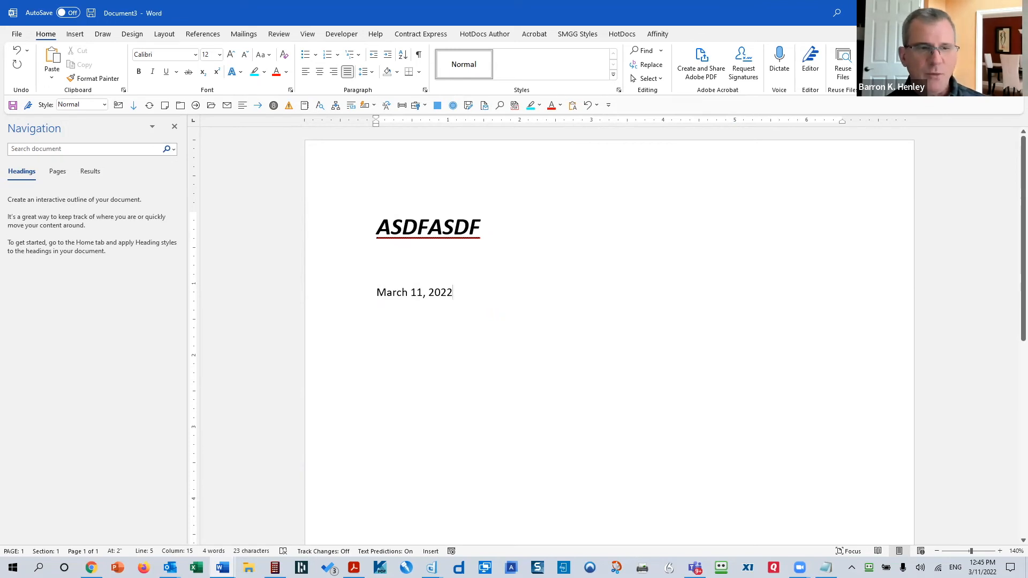
left_click(417, 292)
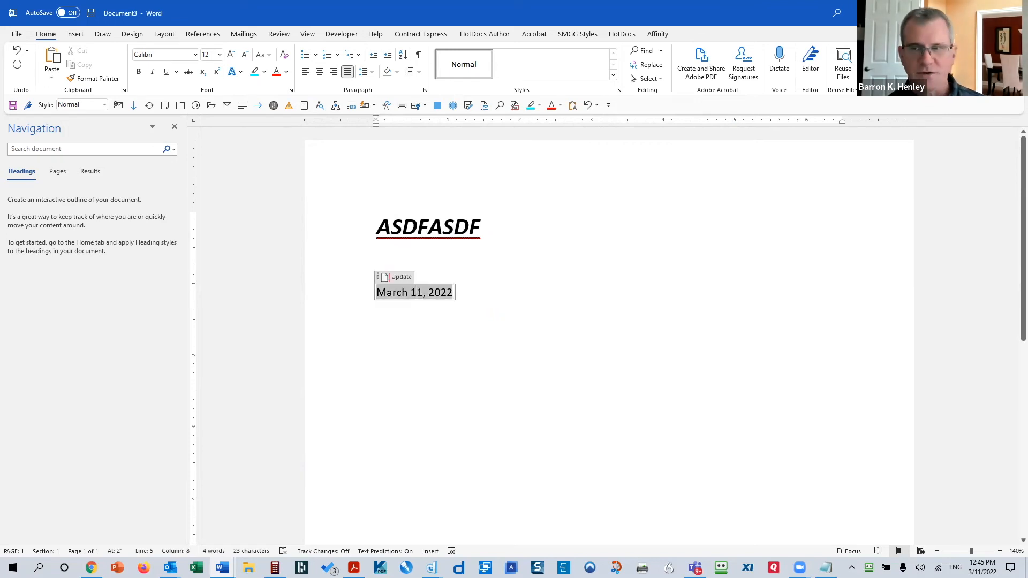
key("End")
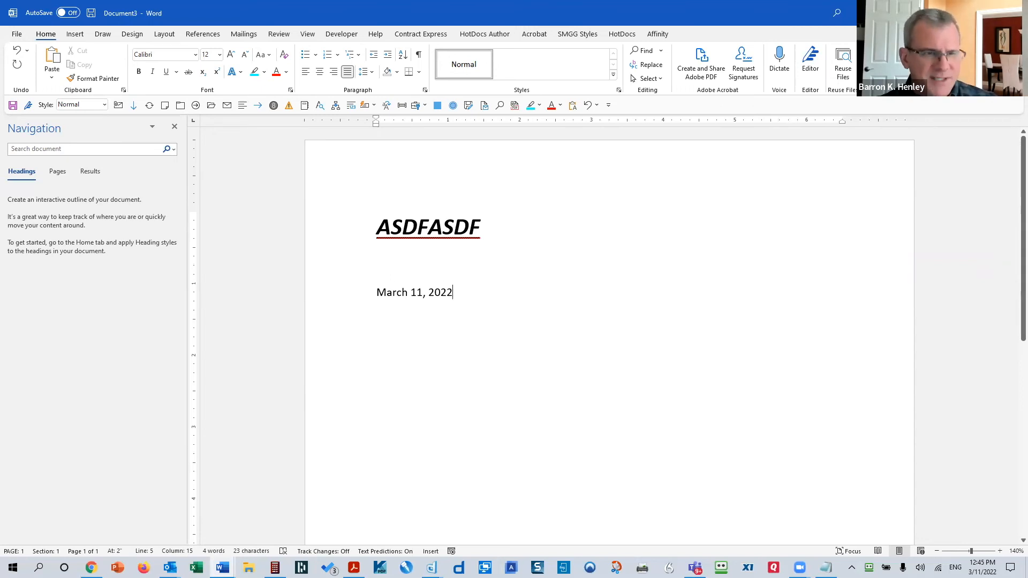
Set field shading to Always in the Advanced options for showing document content, and apply the change.
left_click(17, 35)
left_click(35, 537)
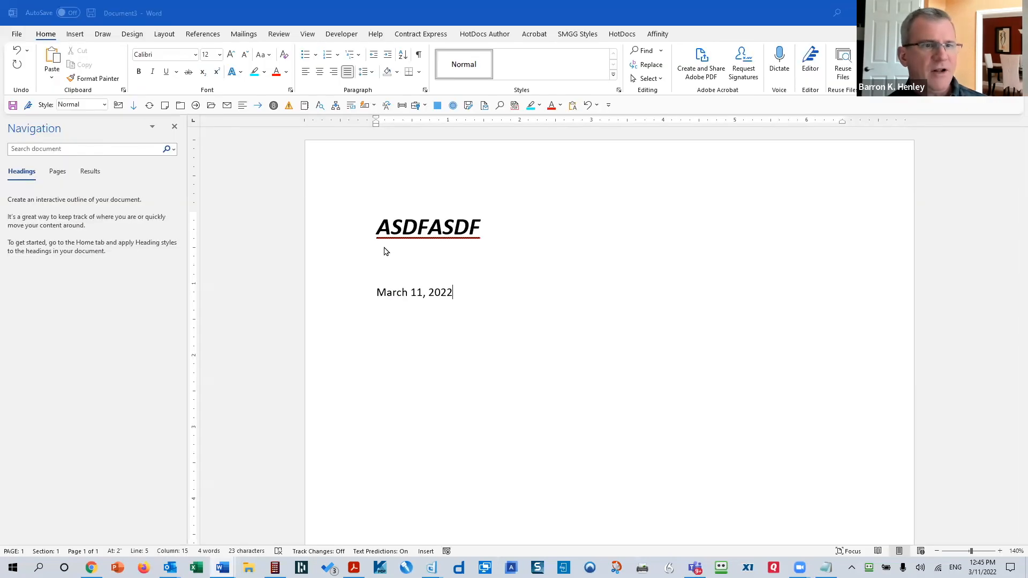
left_click(337, 213)
scroll(532, 333, "down", 10)
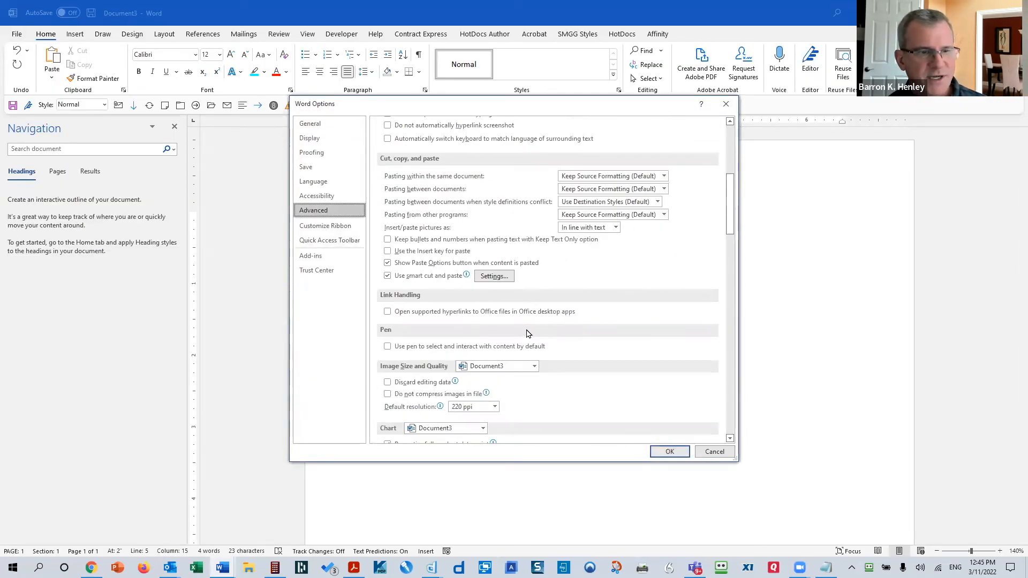
scroll(485, 297, "down", 5)
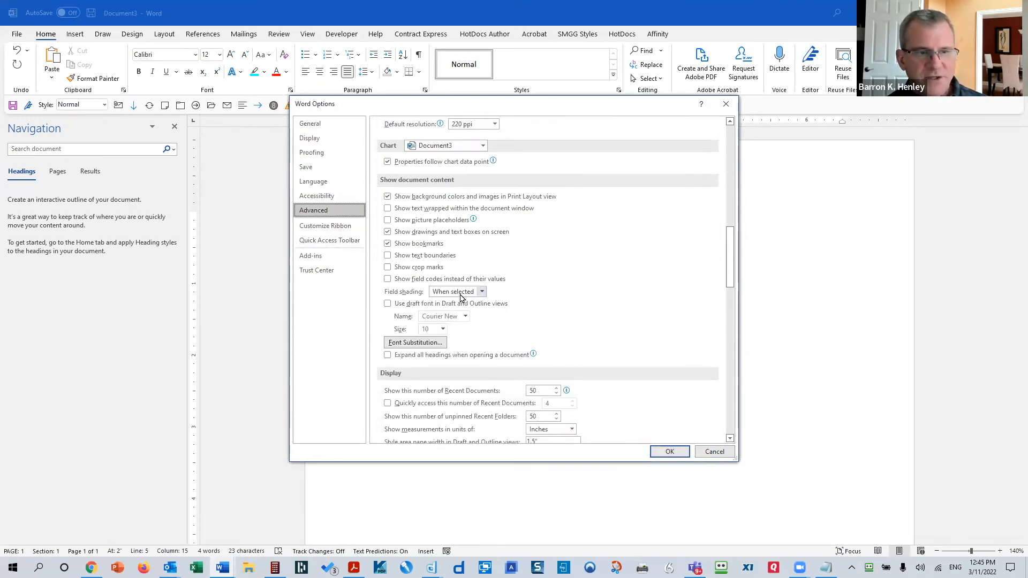
left_click(481, 293)
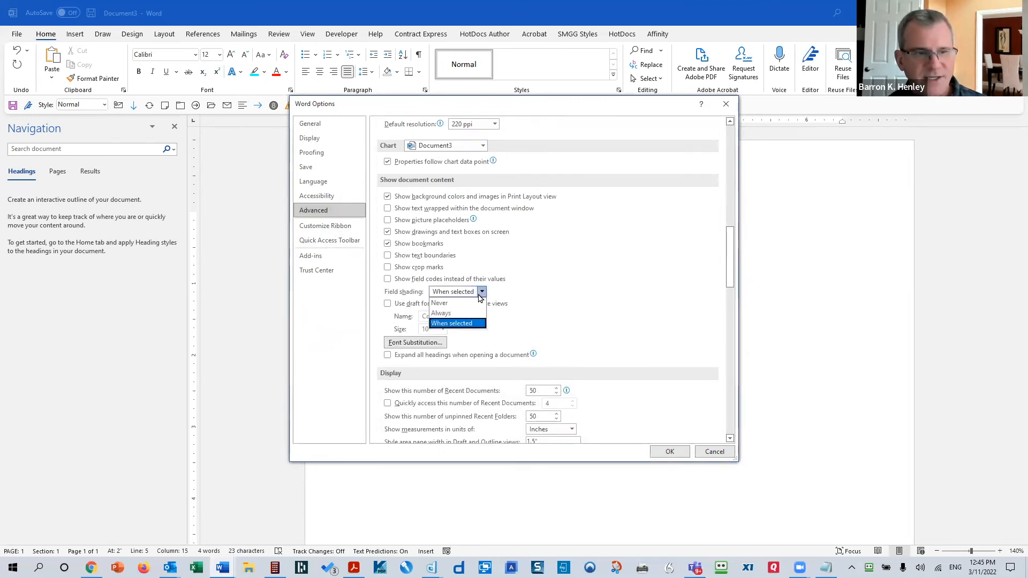
left_click(460, 314)
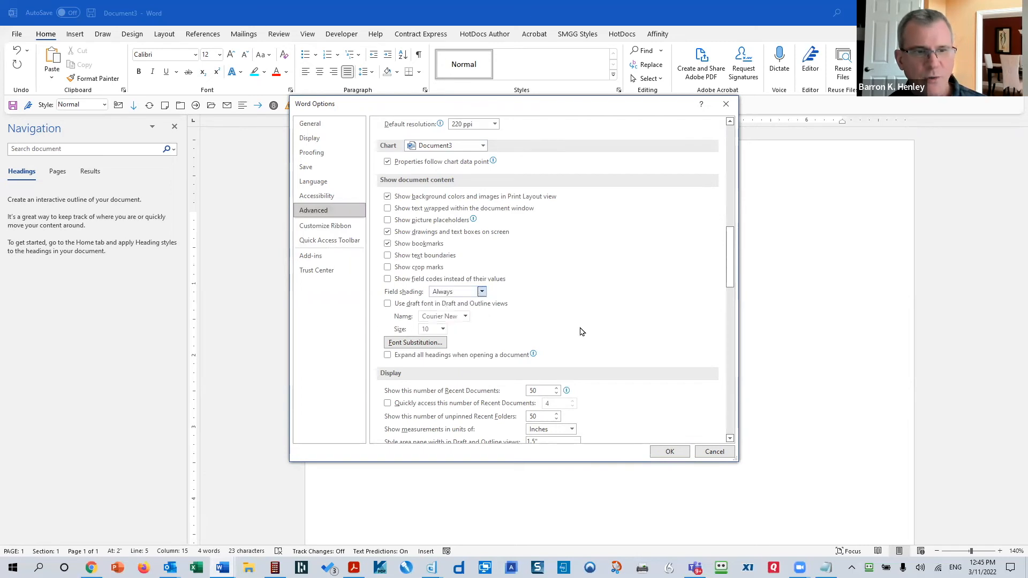
left_click(669, 451)
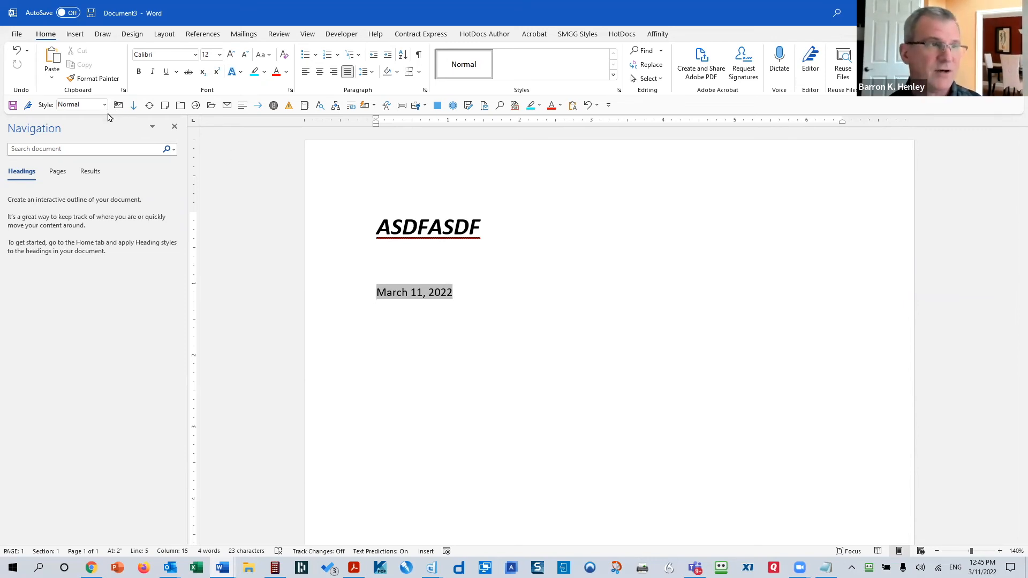
View the Show bookmarks setting in the Advanced options for showing document content, and close Word Options.
left_click(17, 34)
left_click(33, 538)
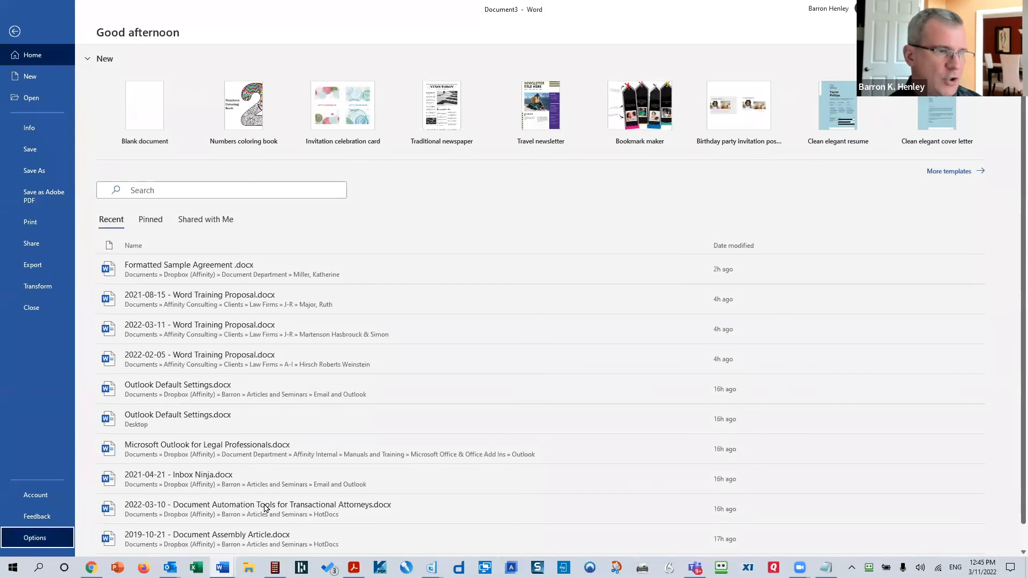
left_click(324, 211)
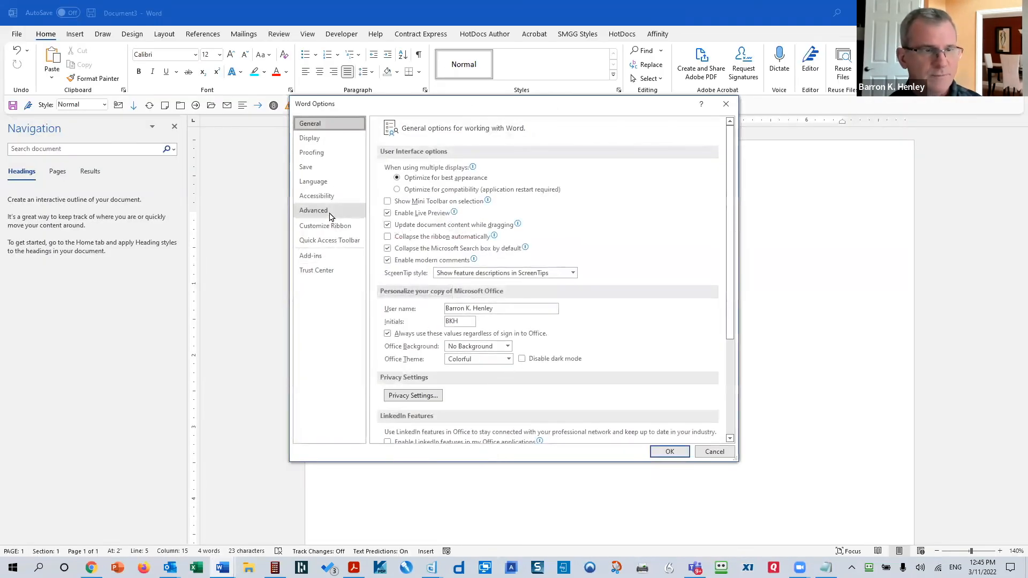
scroll(517, 333, "down", 10)
scroll(522, 333, "down", 1)
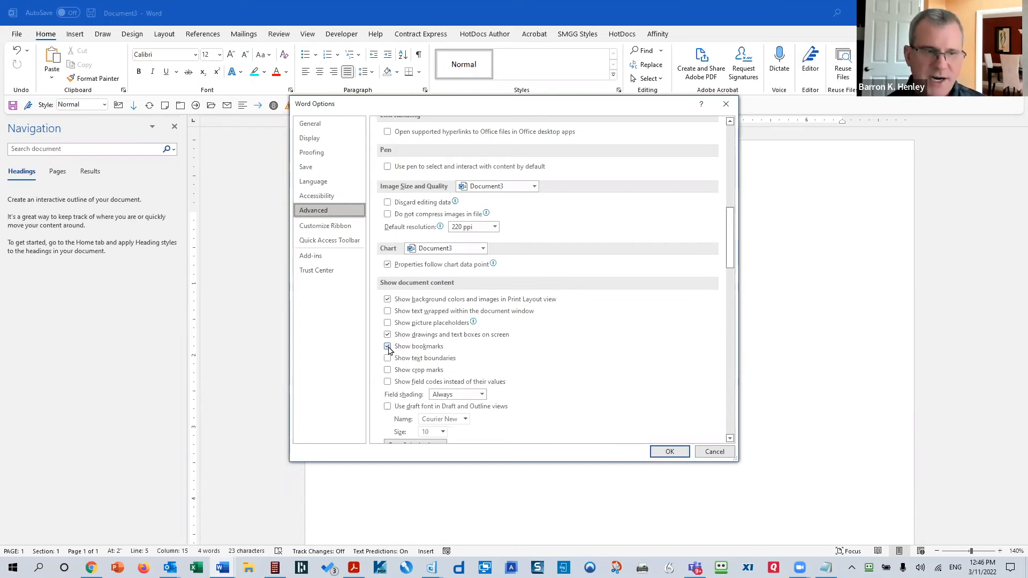
left_click(682, 452)
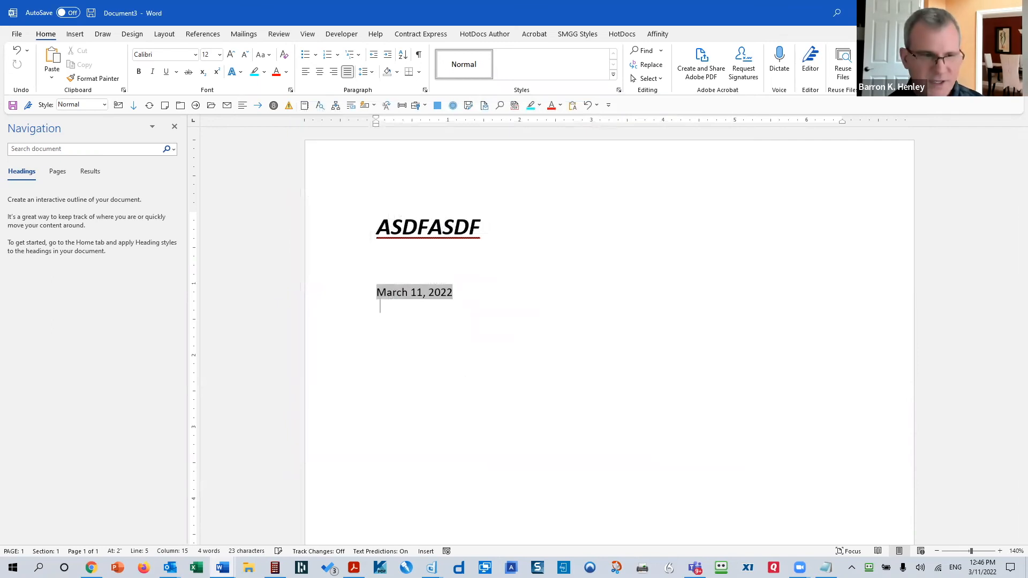
Add a bookmark named Whatever on the blank line below the date, and look at its marker up close.
left_click(376, 334)
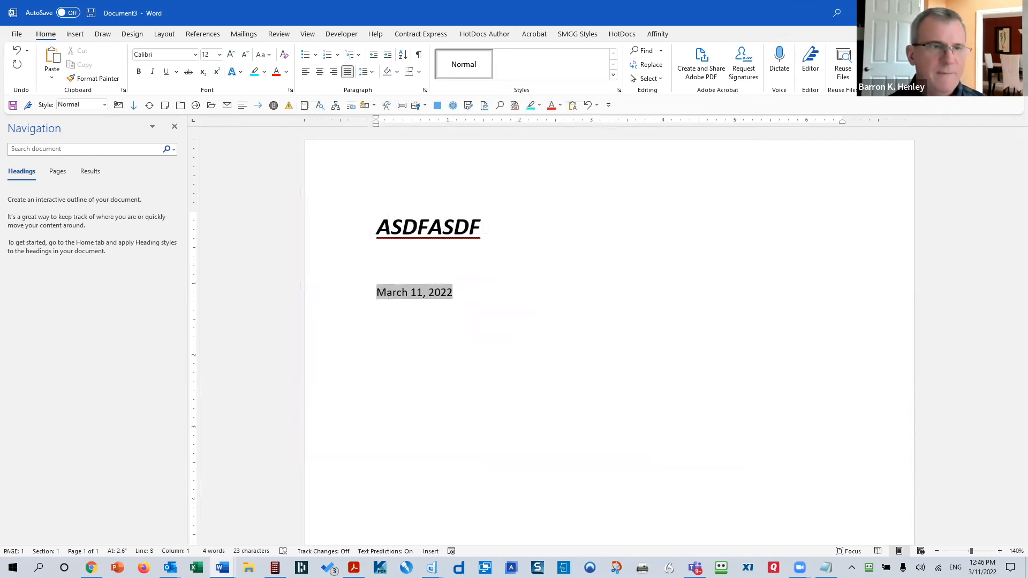
left_click(78, 35)
left_click(490, 64)
type("Whatever")
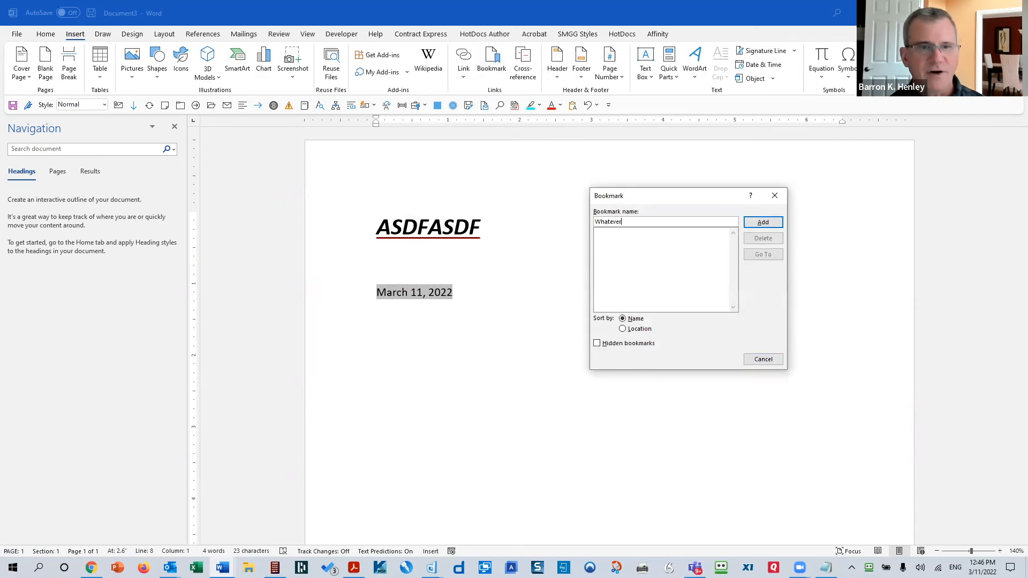
left_click(763, 223)
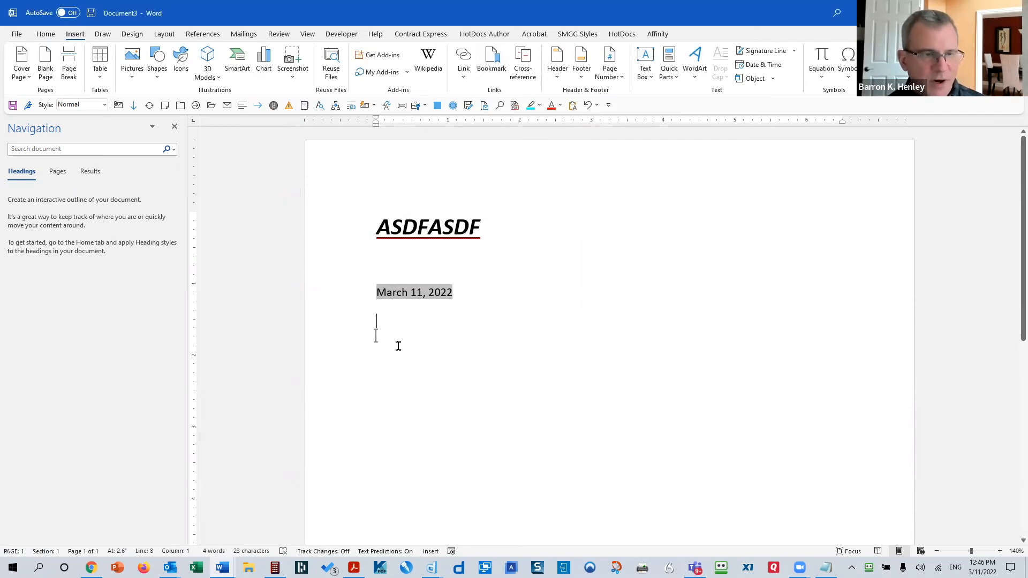
scroll(439, 348, "up", 17, "ctrl")
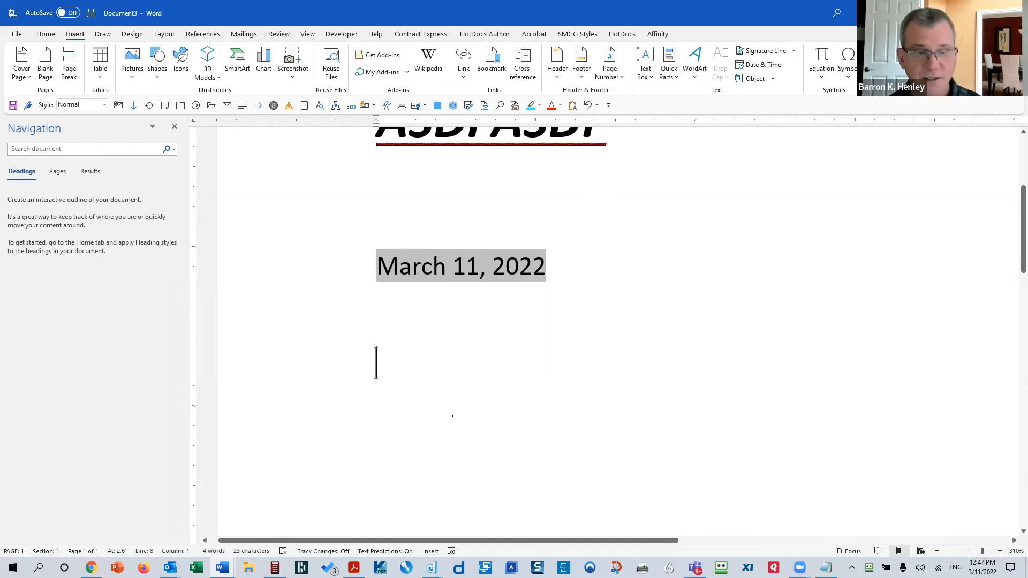
Reopen Word's Advanced options and look through the cut, copy and paste, document content and Display settings.
key("alt+Tab")
left_click(17, 34)
left_click(46, 535)
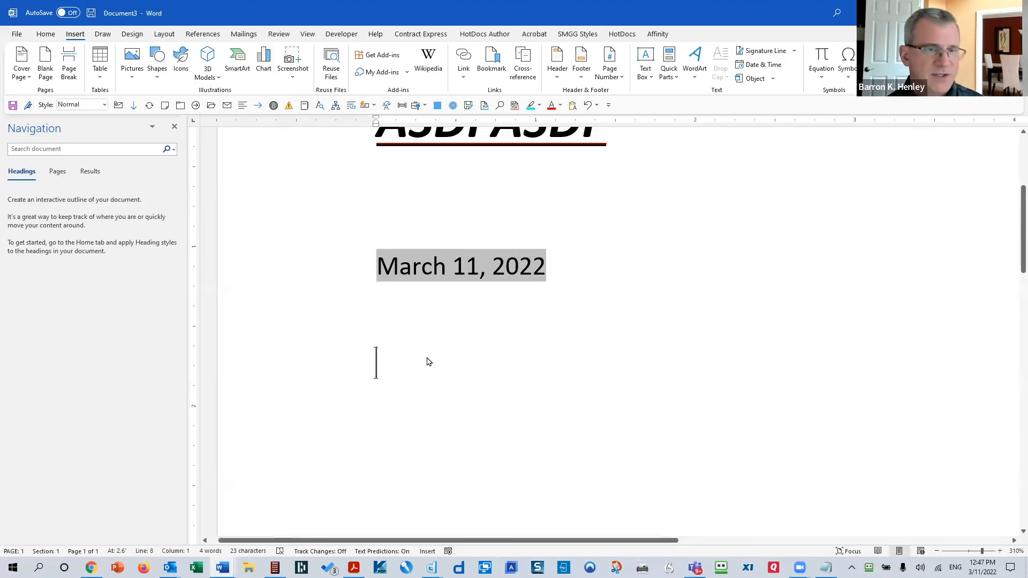
left_click(315, 210)
scroll(557, 330, "down", 15)
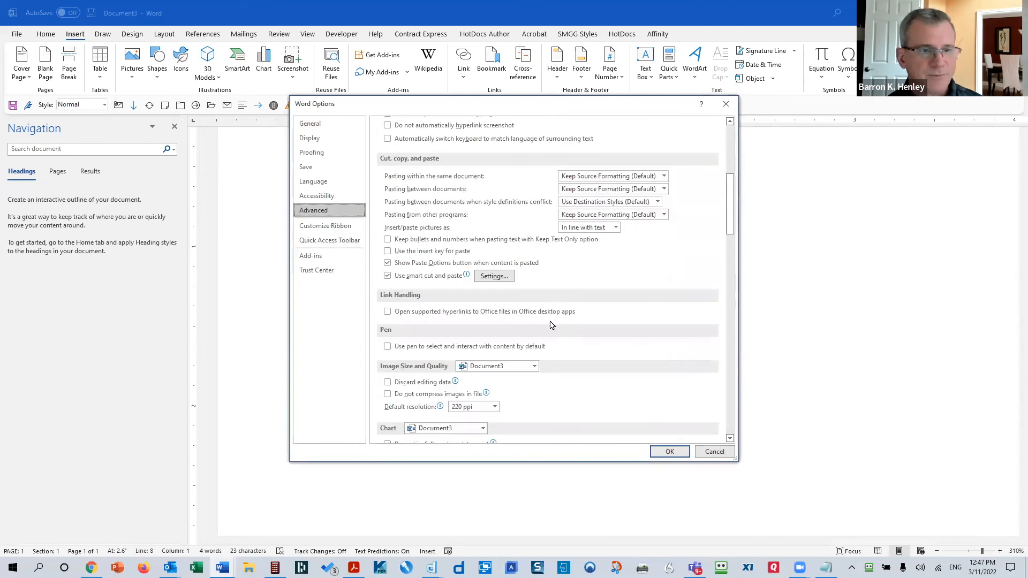
scroll(557, 331, "down", 10)
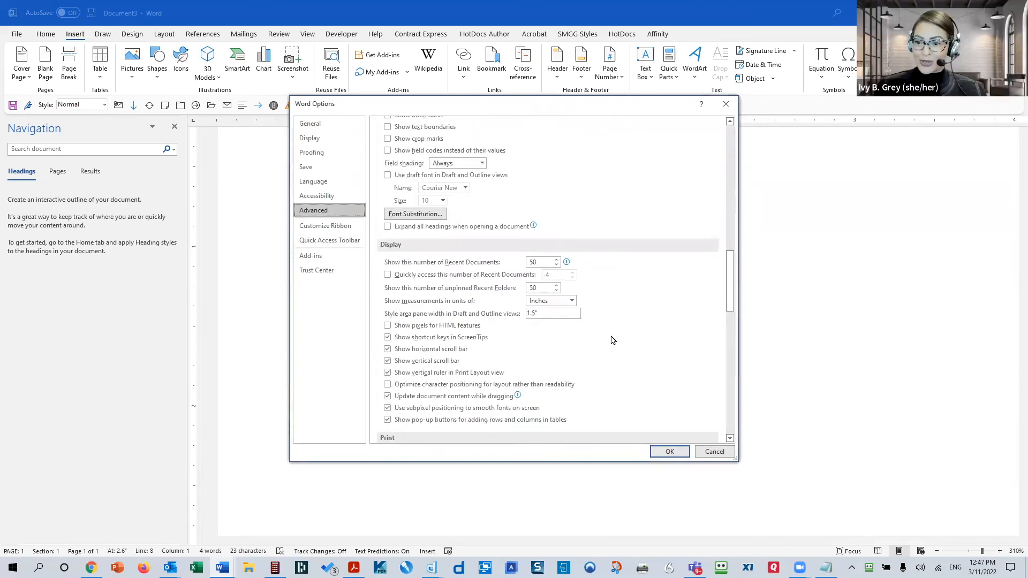
Compare the customization options for the ribbon and the Quick Access Toolbar in Word Options.
left_click(341, 229)
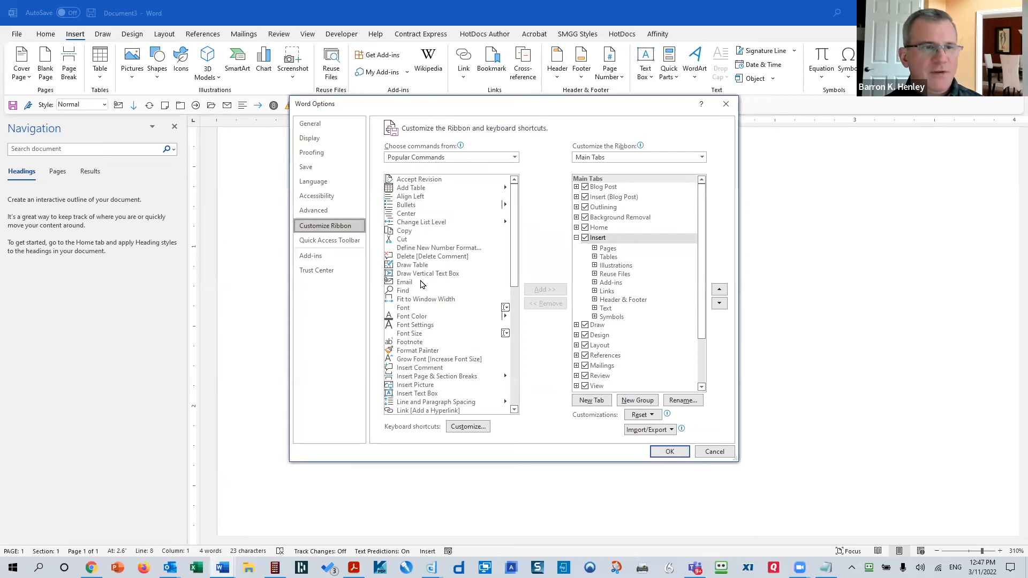
left_click(337, 241)
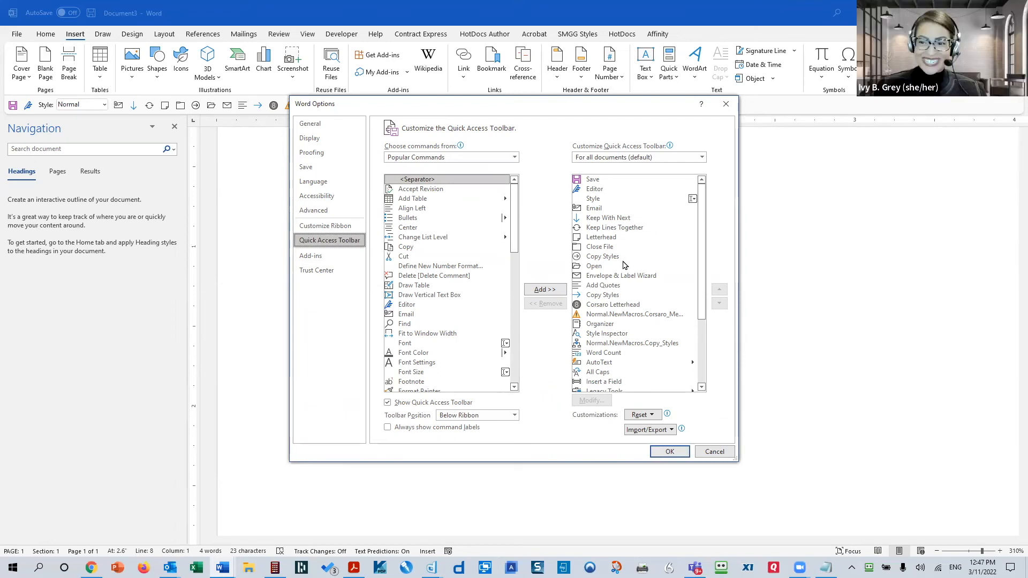
left_click(339, 225)
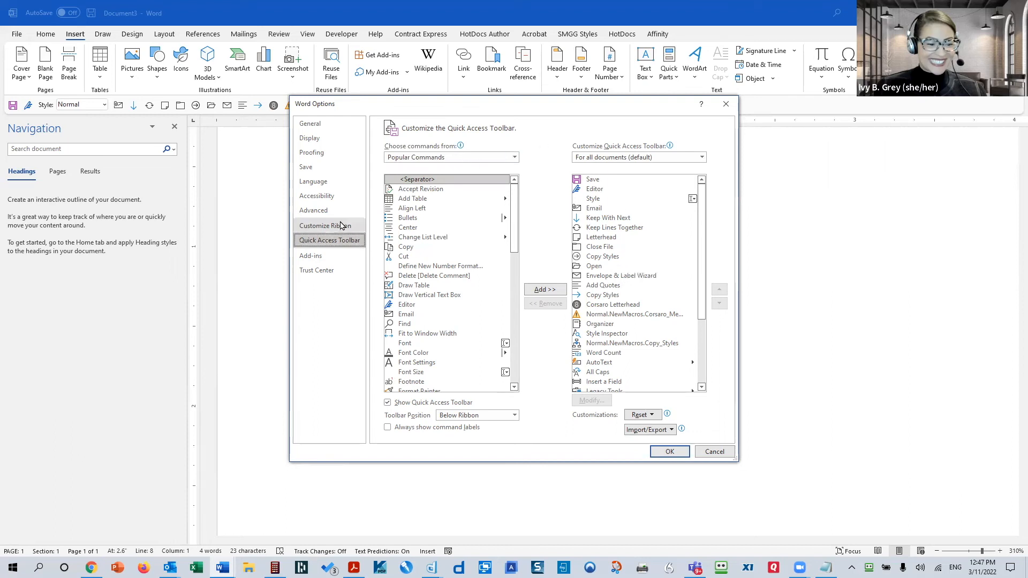
left_click(339, 242)
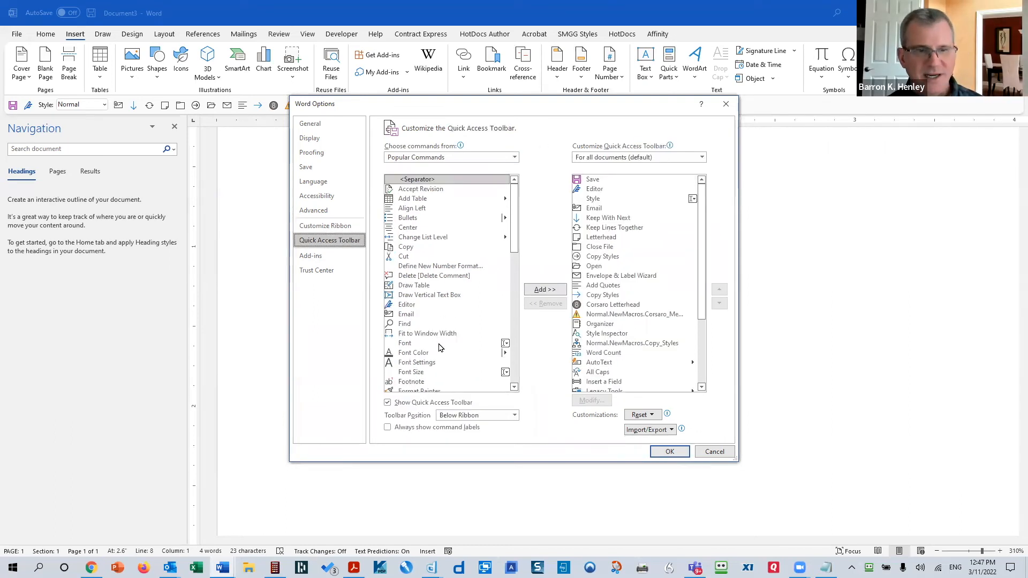
left_click(339, 227)
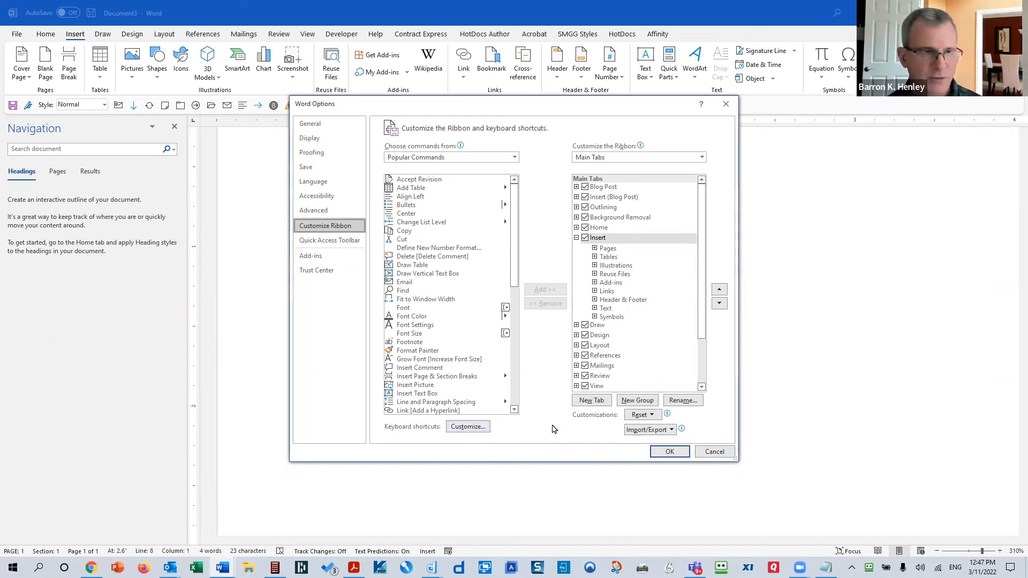
Open the Trust Center settings and view the macro settings, moving the dialog clear of Word Options.
left_click(319, 271)
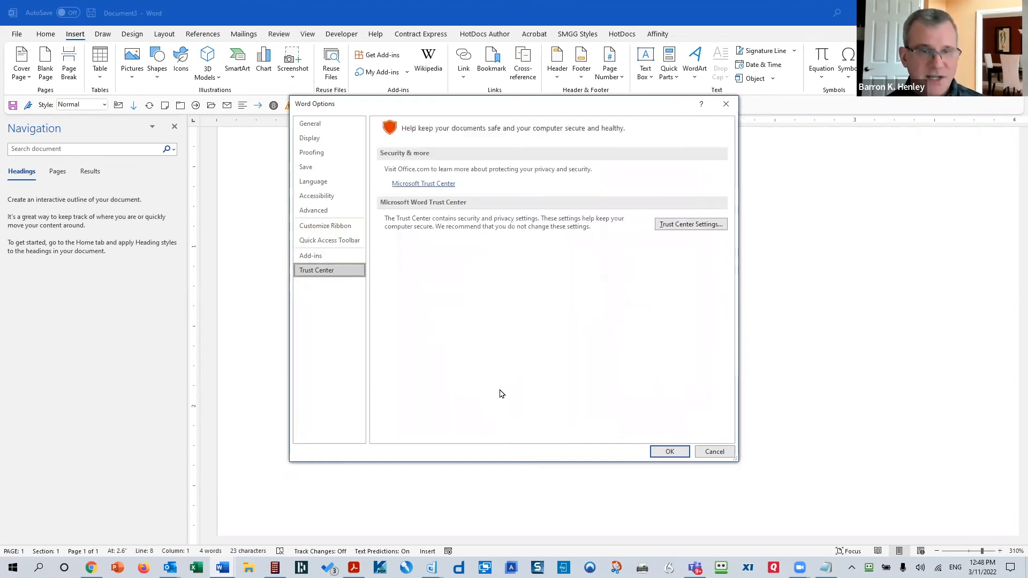
left_click(688, 226)
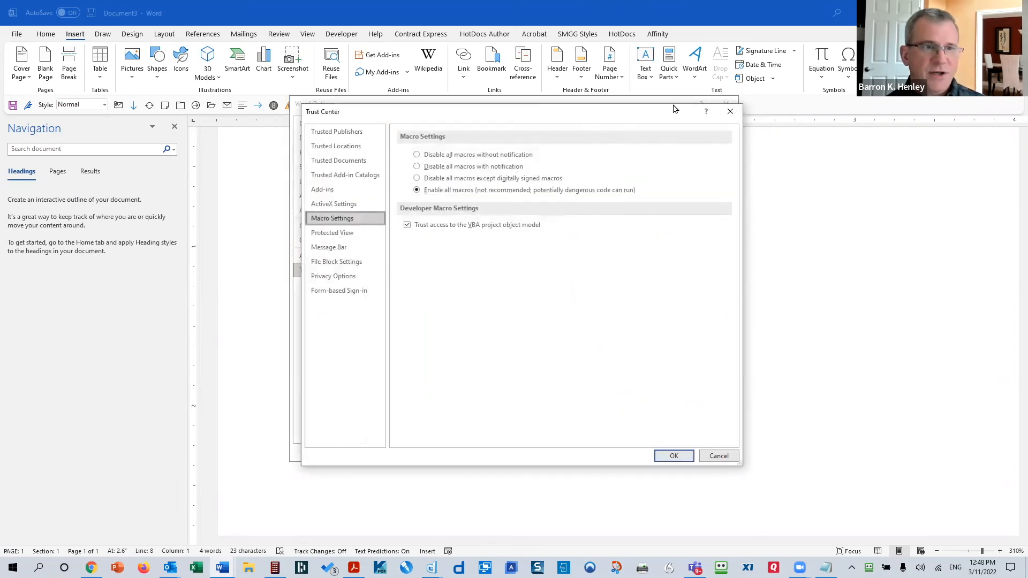
left_click_drag(674, 108, 759, 98)
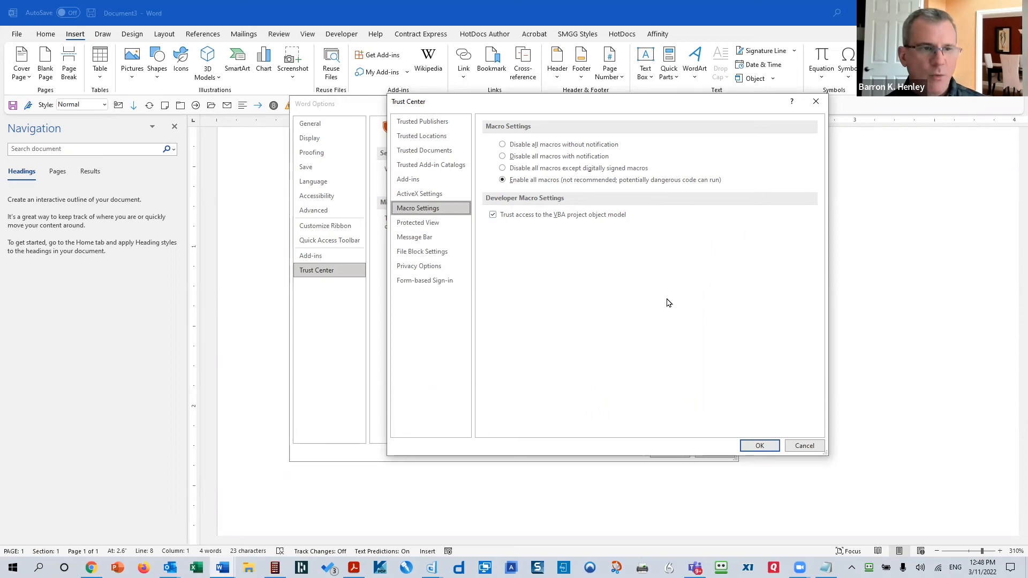
Examine the Trust Center's Privacy Options, including the tracked-changes warning and the personal information removal setting, and leave Word Options without saving.
left_click(420, 266)
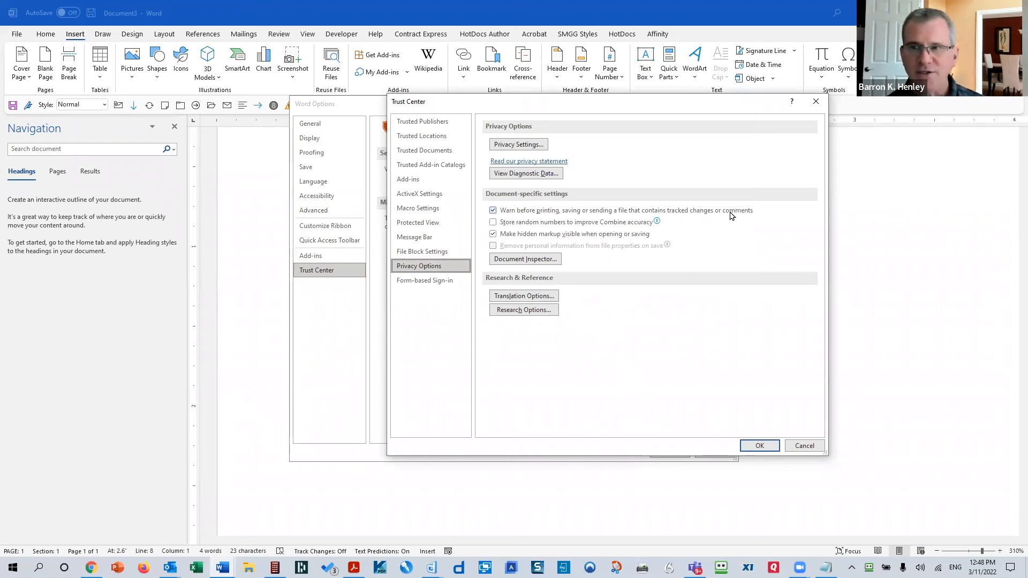
left_click_drag(731, 215, 615, 217)
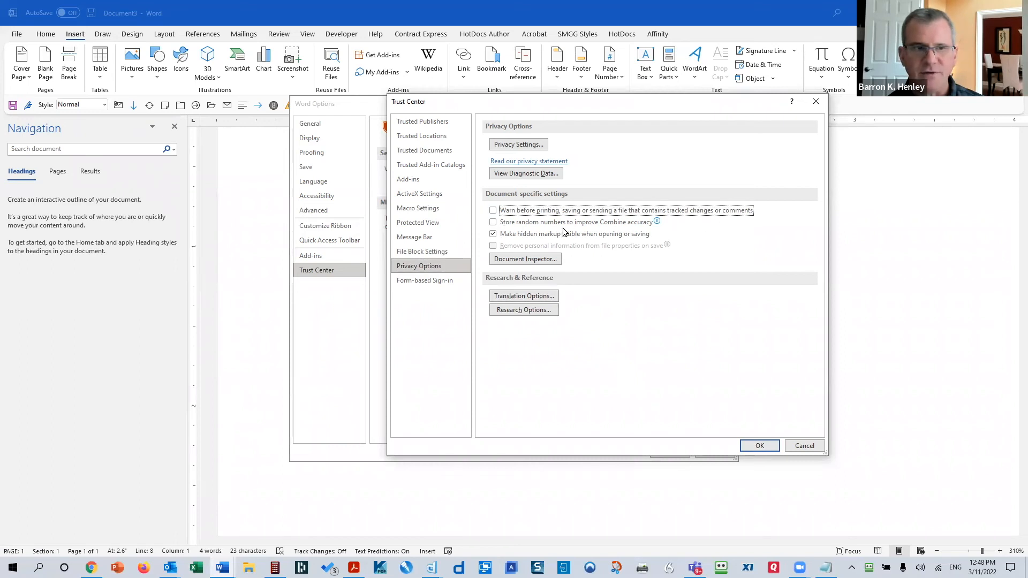
left_click(493, 211)
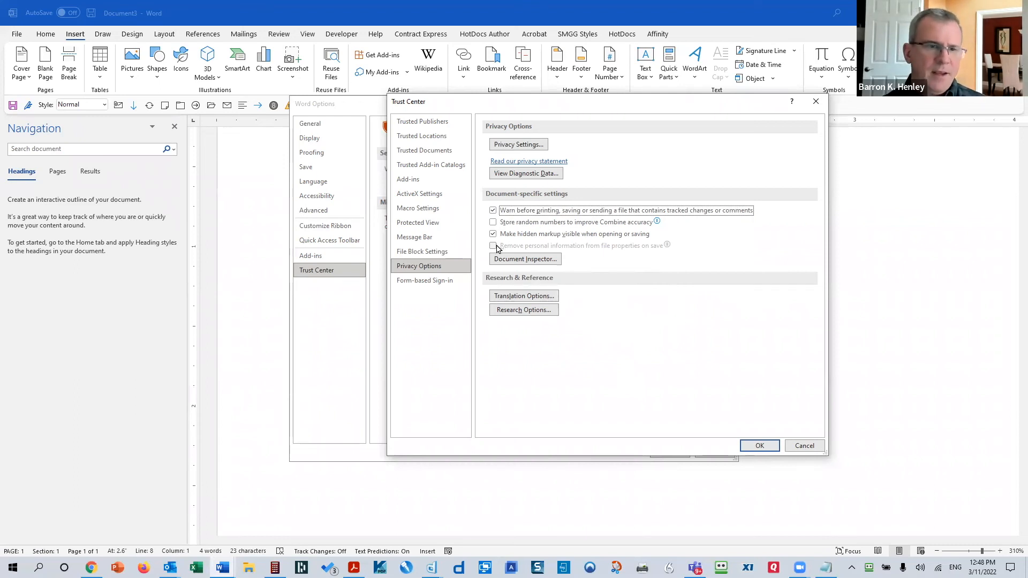
mouse_move(497, 249)
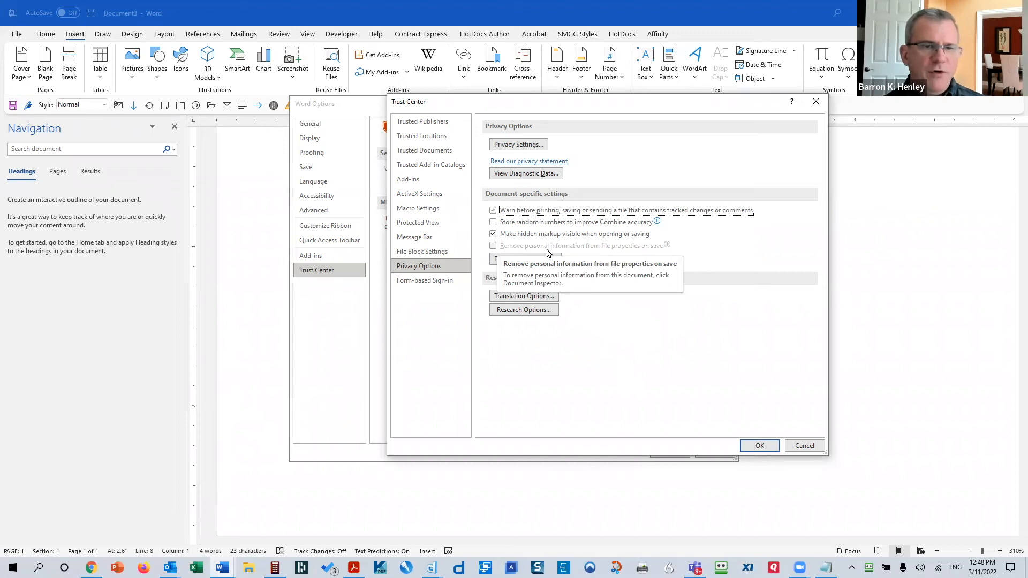
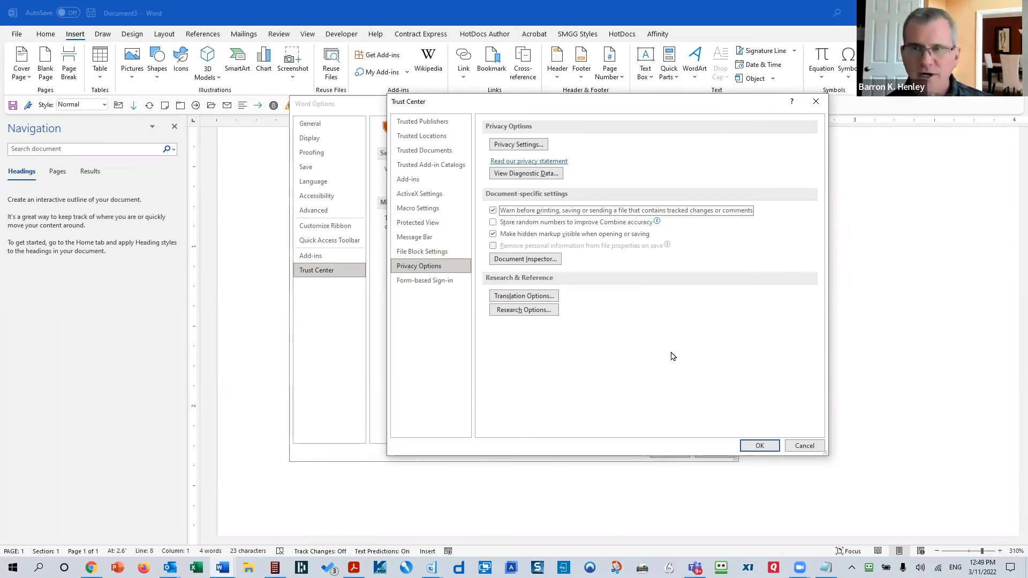
left_click(806, 447)
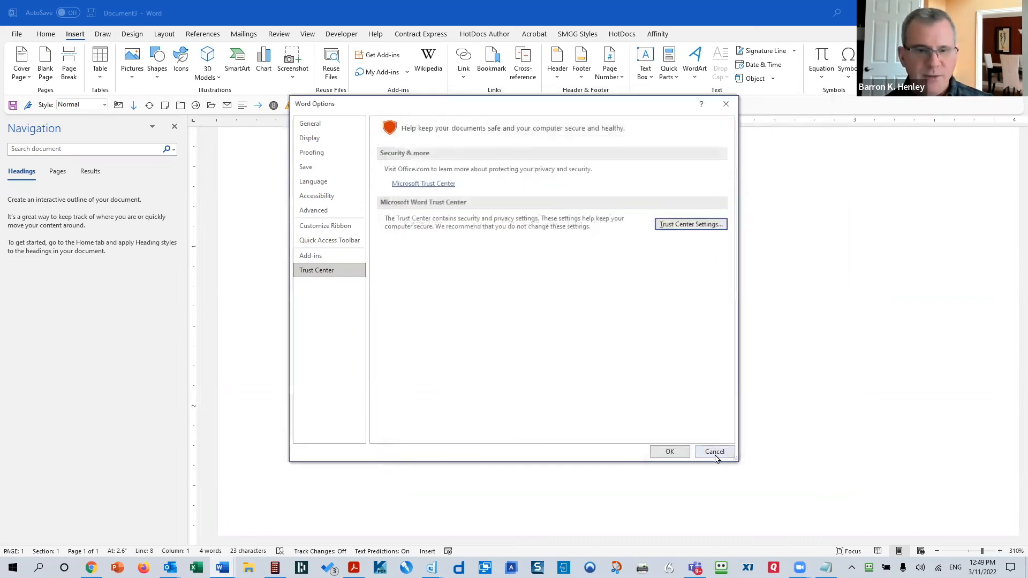
left_click(714, 452)
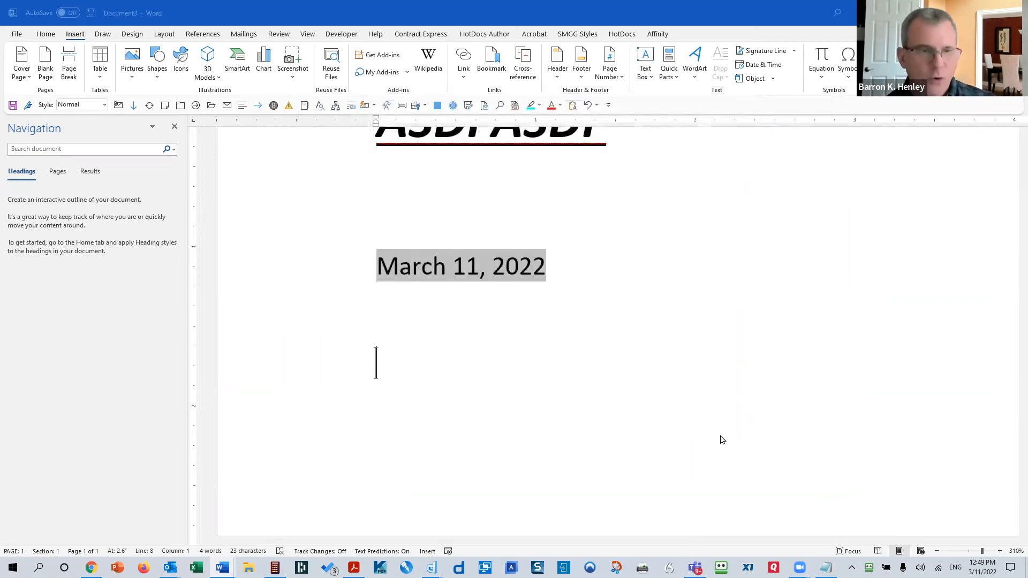
Open Operating Agreement.docx from the Training Documents folder and bring the start of Article I into view.
key("ctrl+o")
scroll(111, 118, "up", 3)
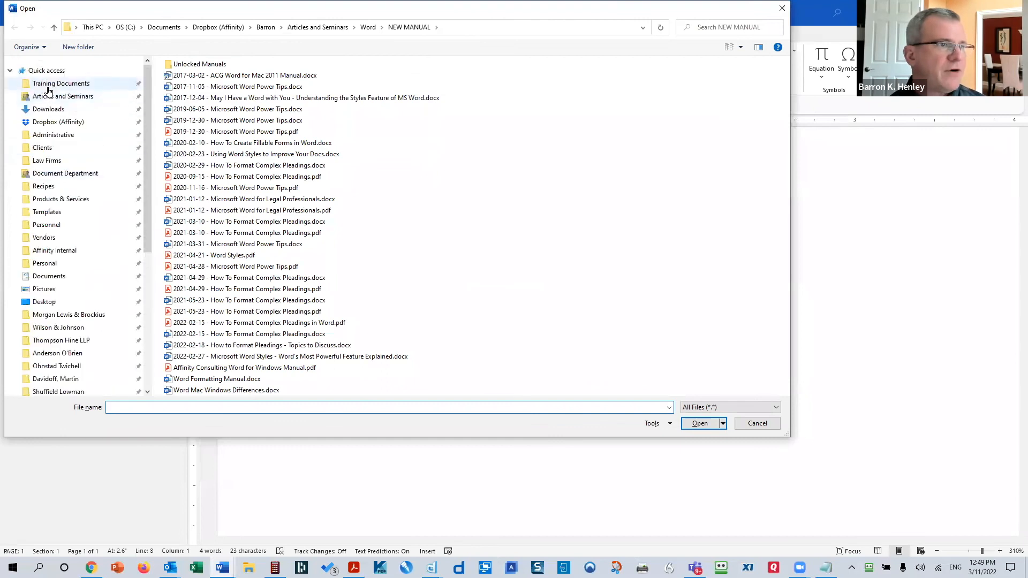
left_click(60, 84)
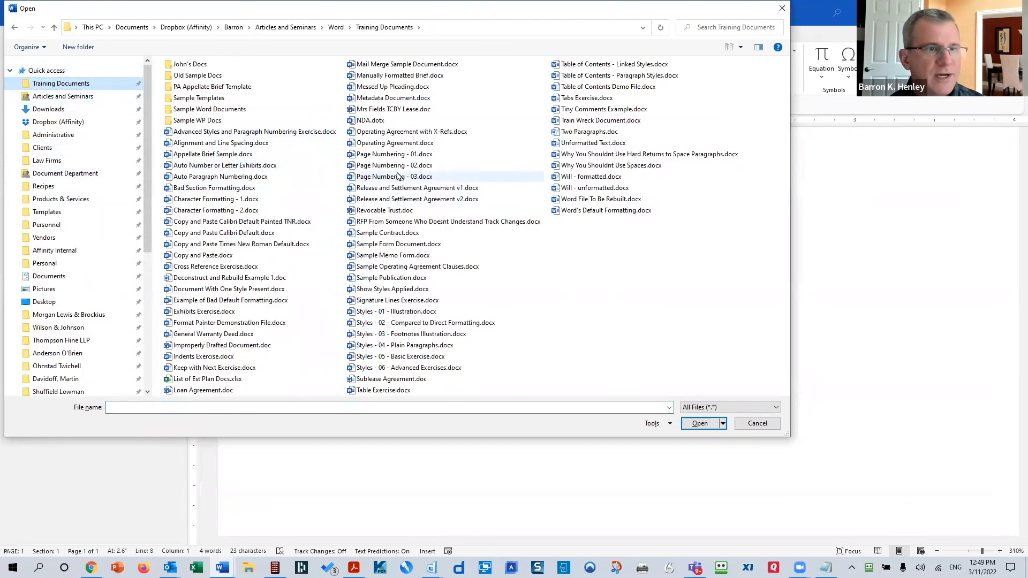
left_click(394, 144)
key("Return")
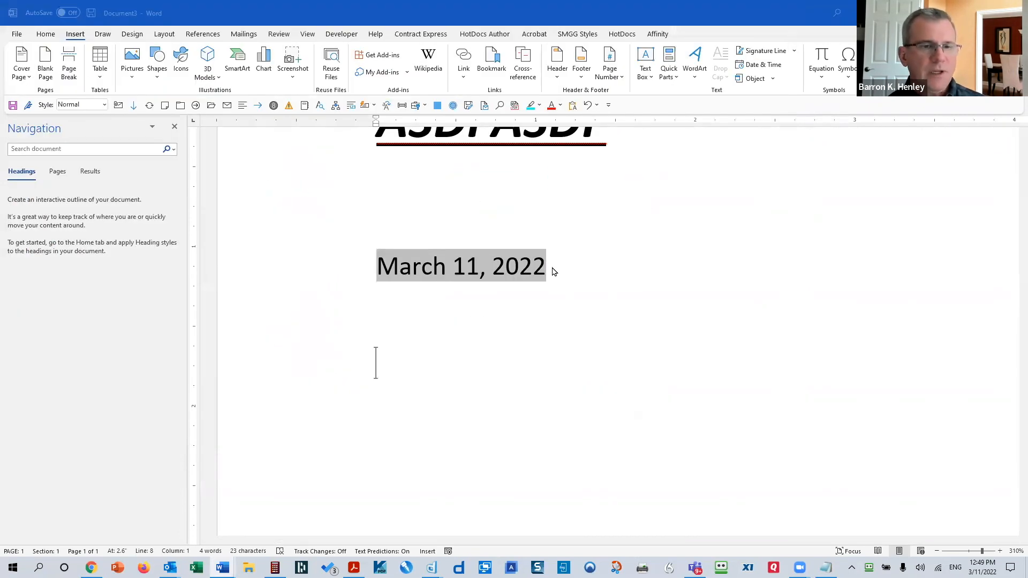
scroll(613, 298, "down", 17)
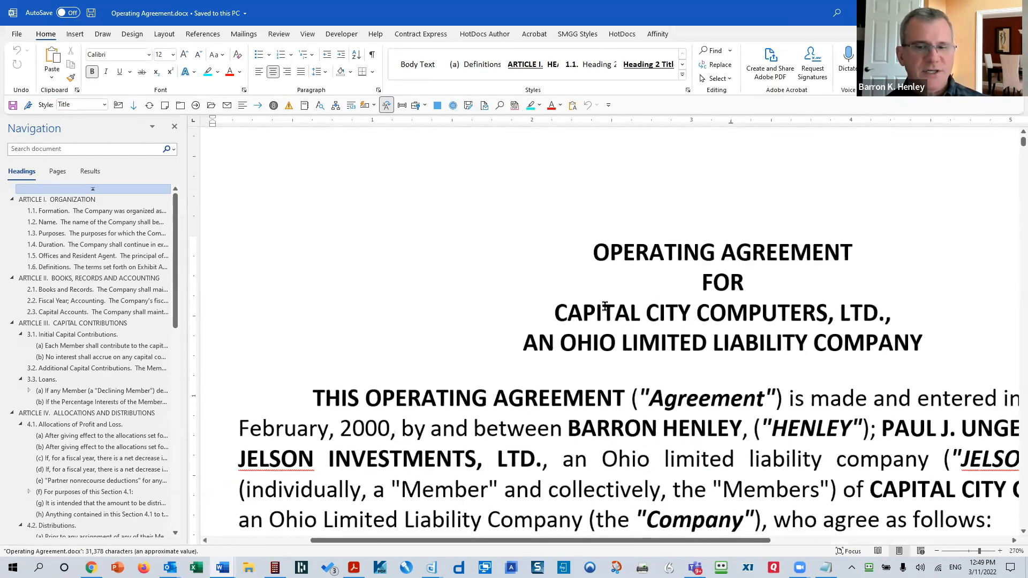
scroll(567, 329, "down", 3)
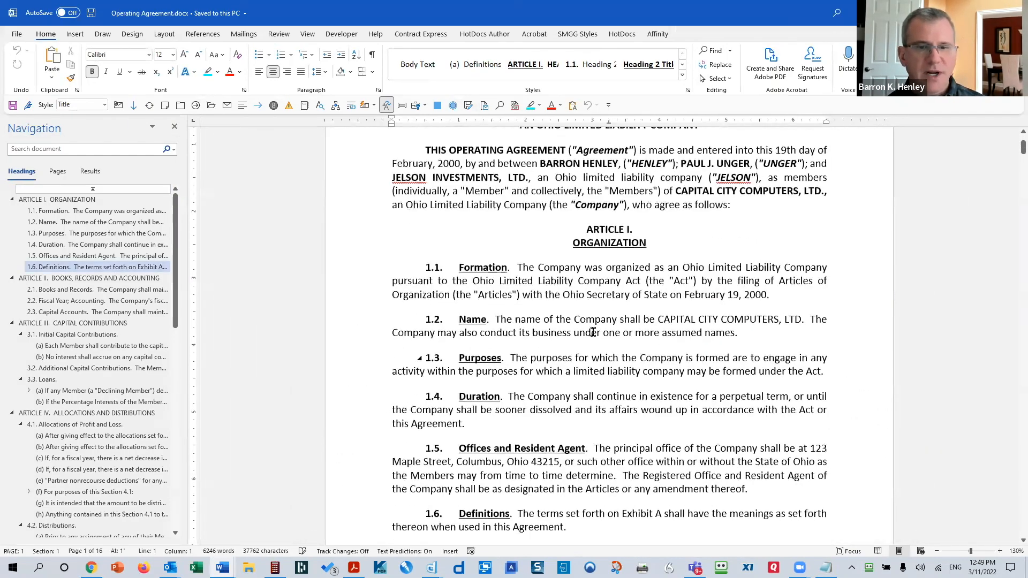
Turn on Track Changes, delete "assumed names" in section 1.2, and check the author details of the tracked deletion.
left_click_drag(663, 334, 736, 333)
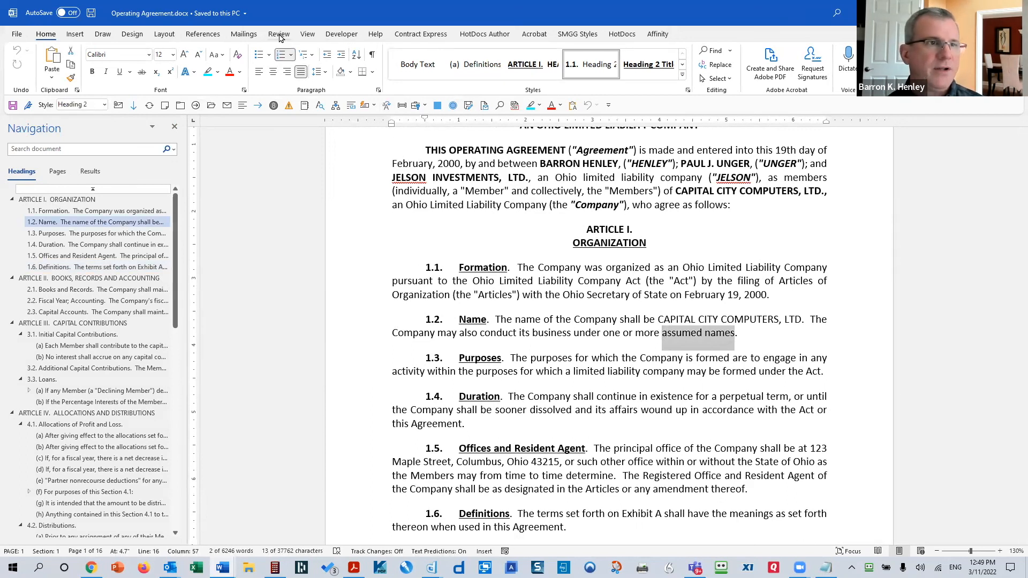
left_click(279, 34)
left_click(421, 63)
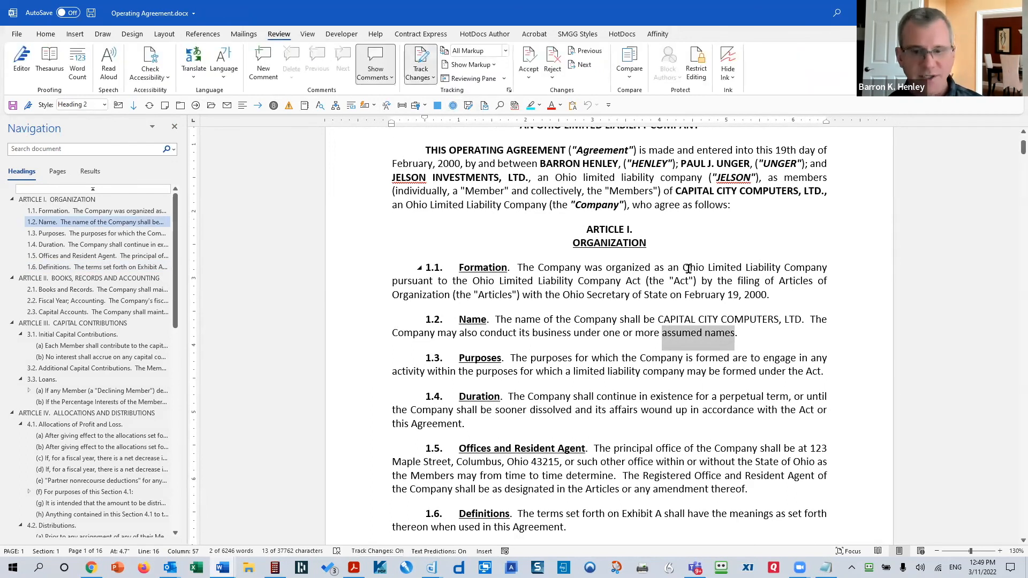
key("Delete")
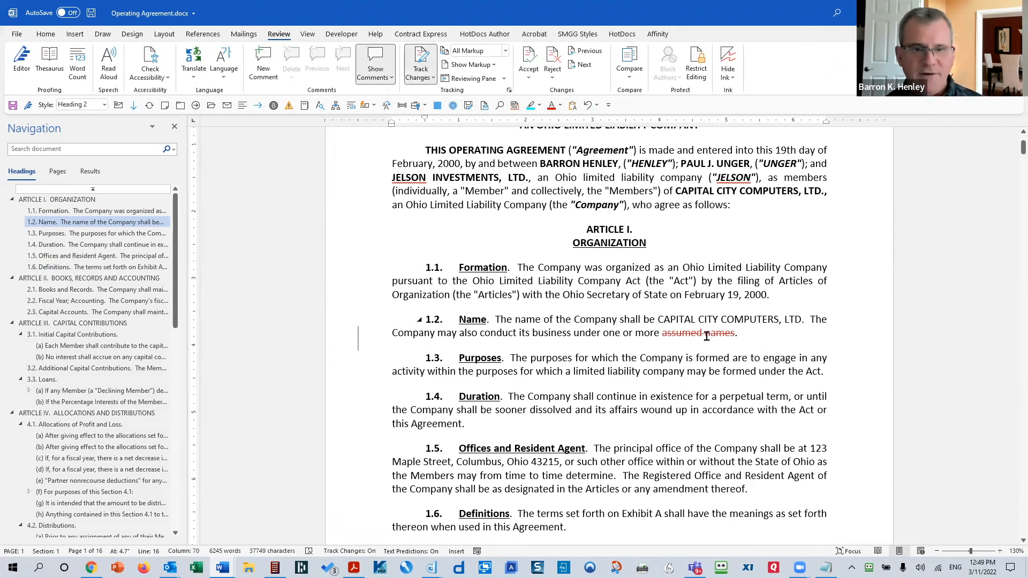
mouse_move(706, 336)
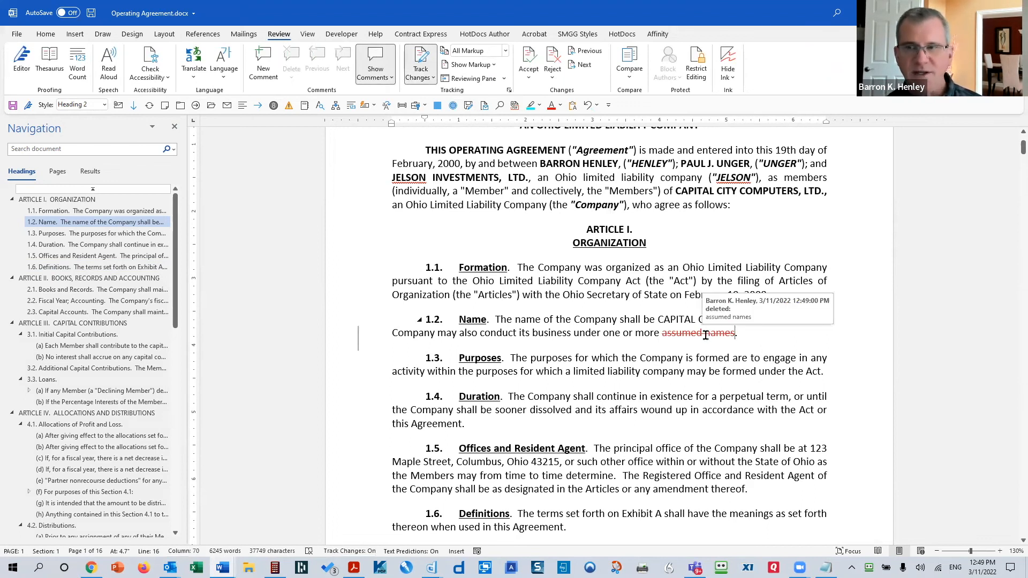
Save a copy of the document to the Desktop as Operating Agreement.docx.
key("F12")
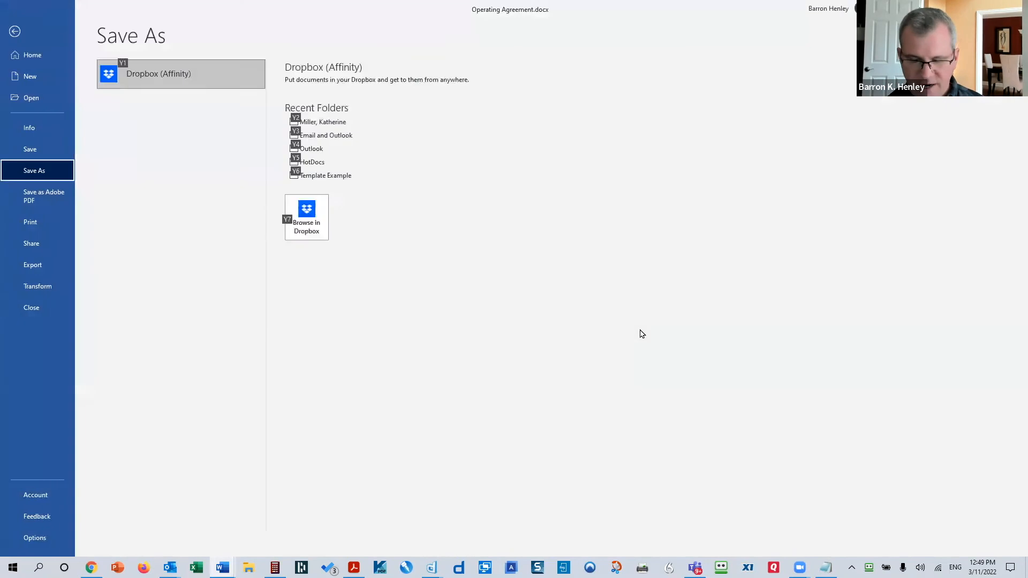
left_click(533, 290)
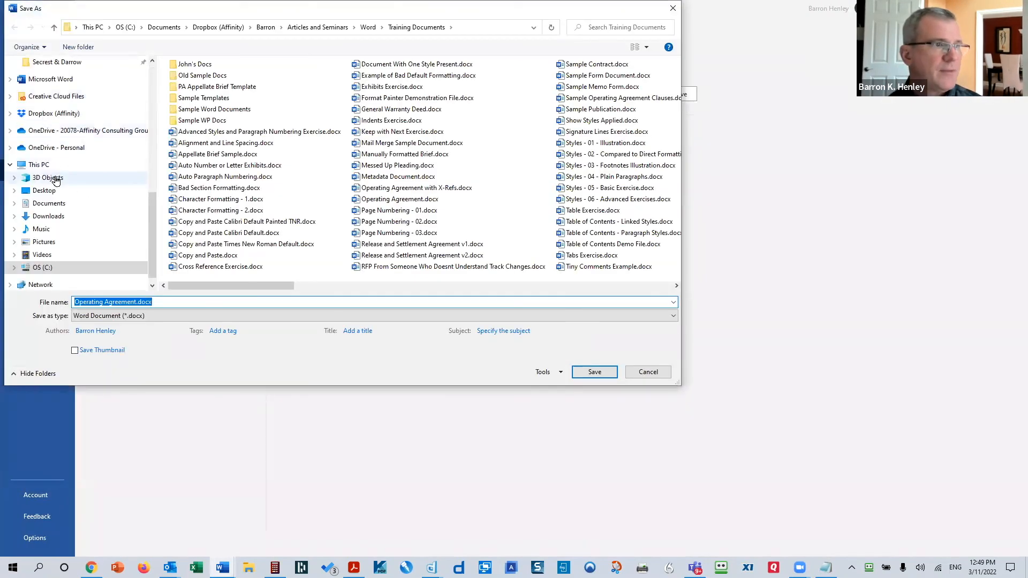
left_click(63, 192)
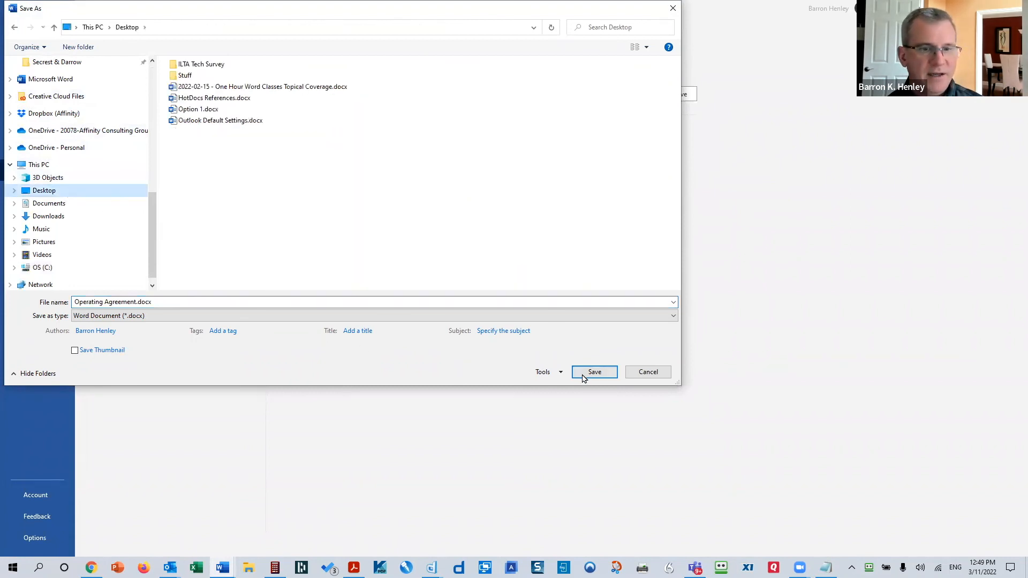
key("Return")
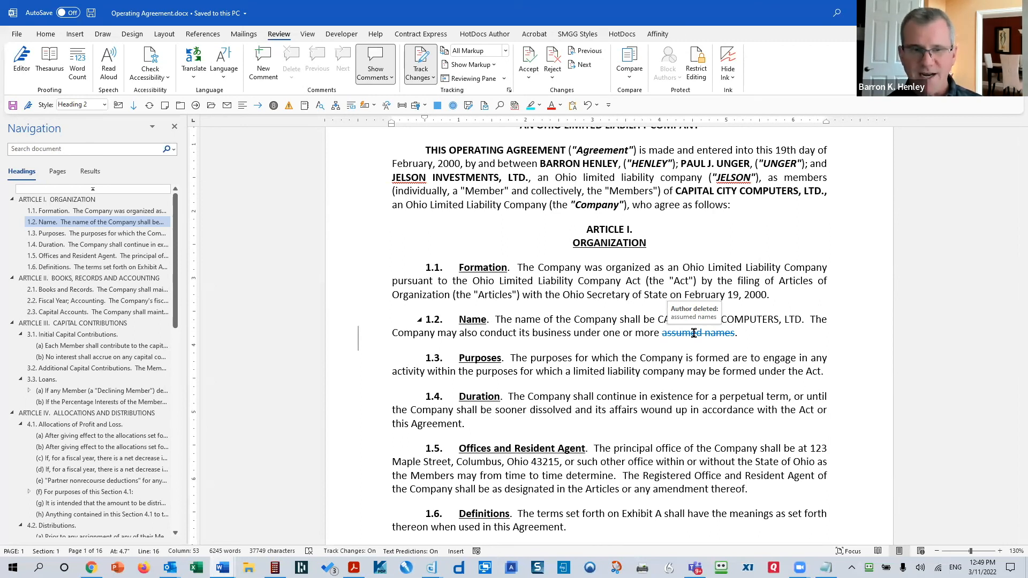
Try clearing "Remove personal information from file properties on save" in the Trust Center's Privacy Options, and discard the change.
left_click(20, 35)
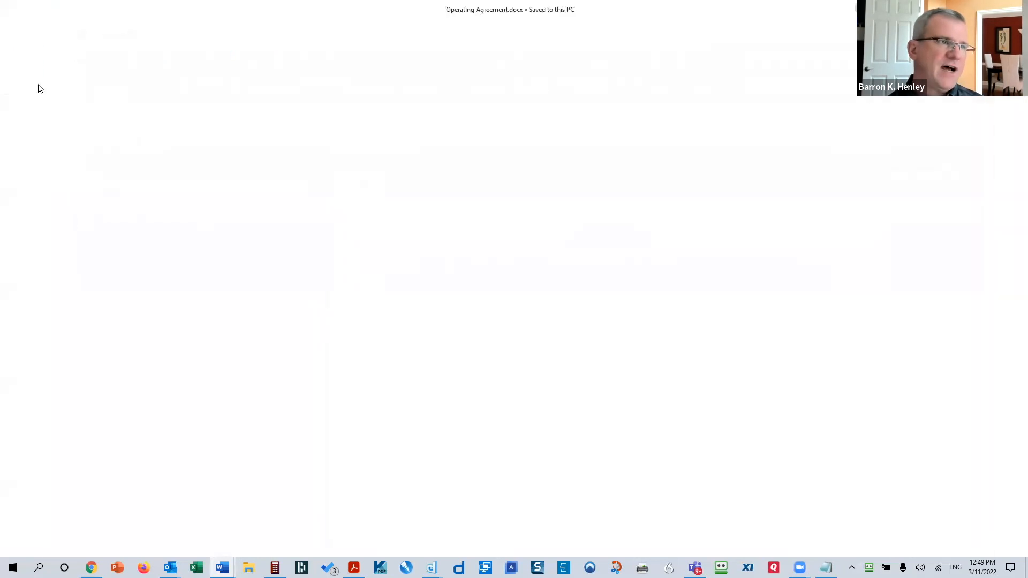
left_click(35, 538)
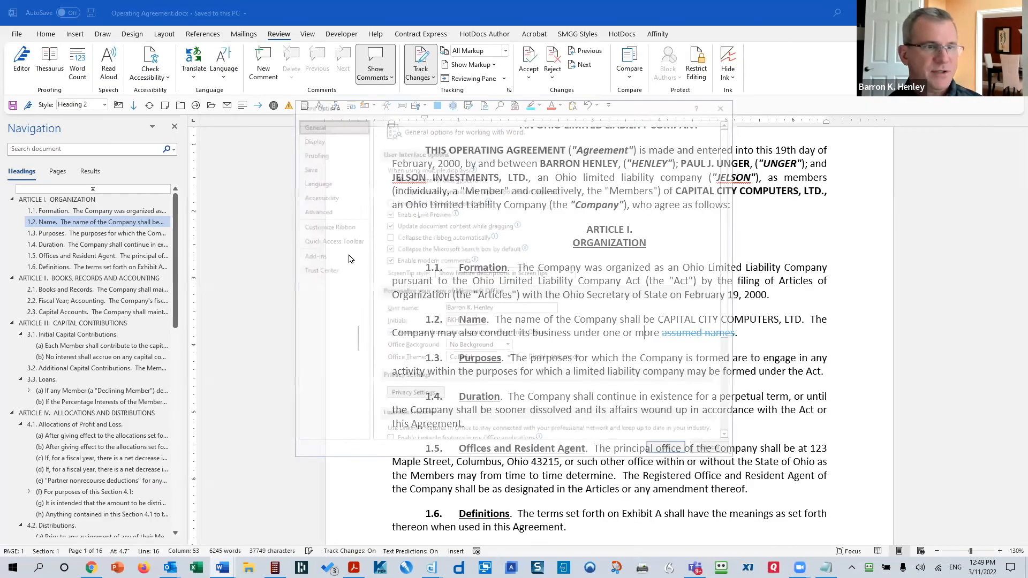
left_click(322, 275)
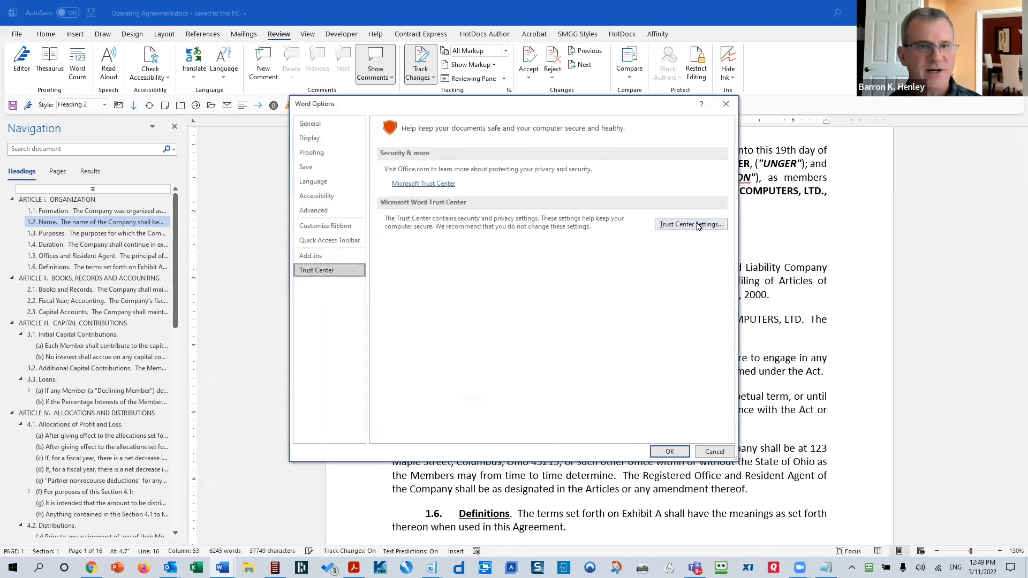
left_click(683, 224)
left_click(327, 276)
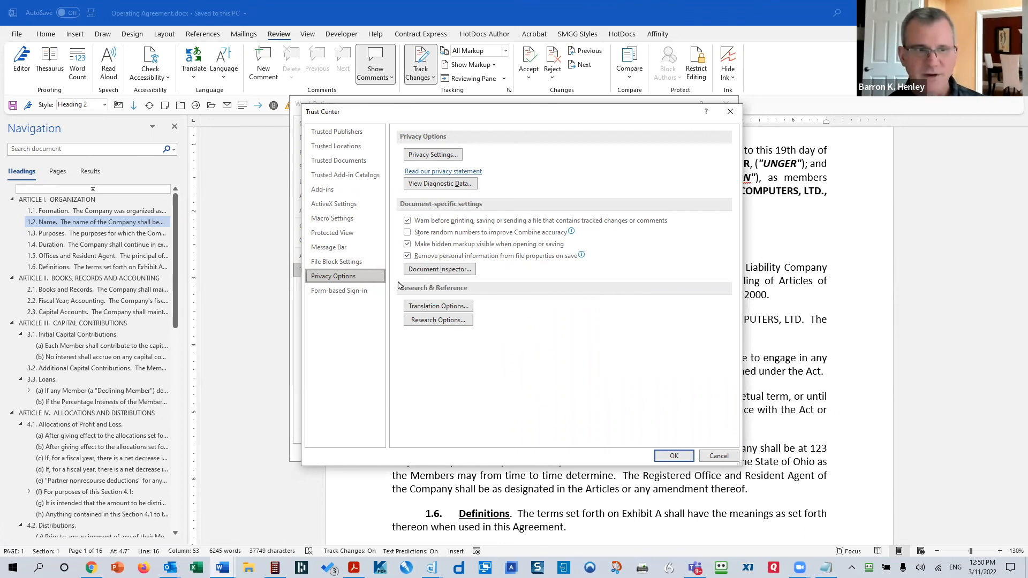
left_click(407, 256)
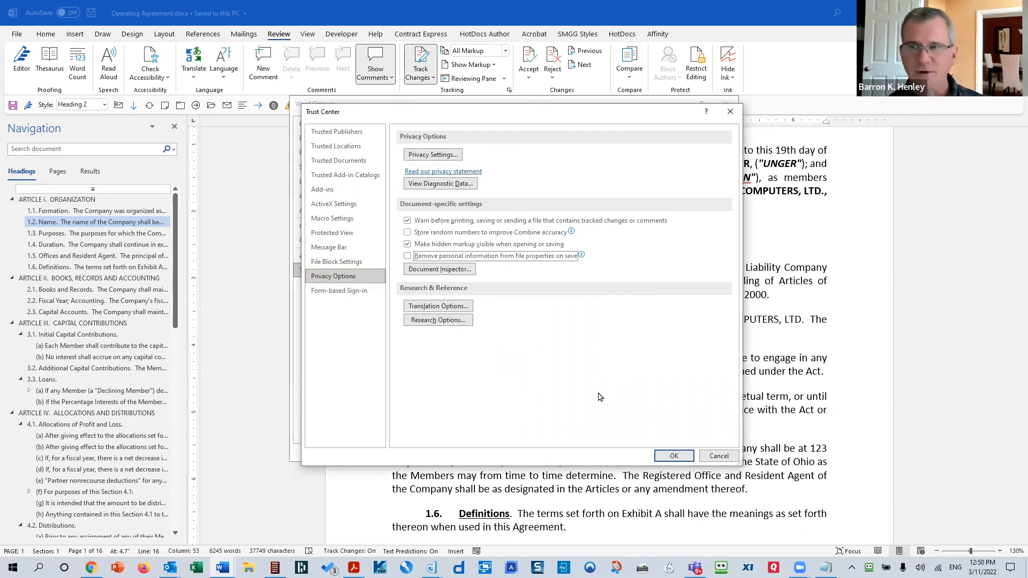
left_click(718, 458)
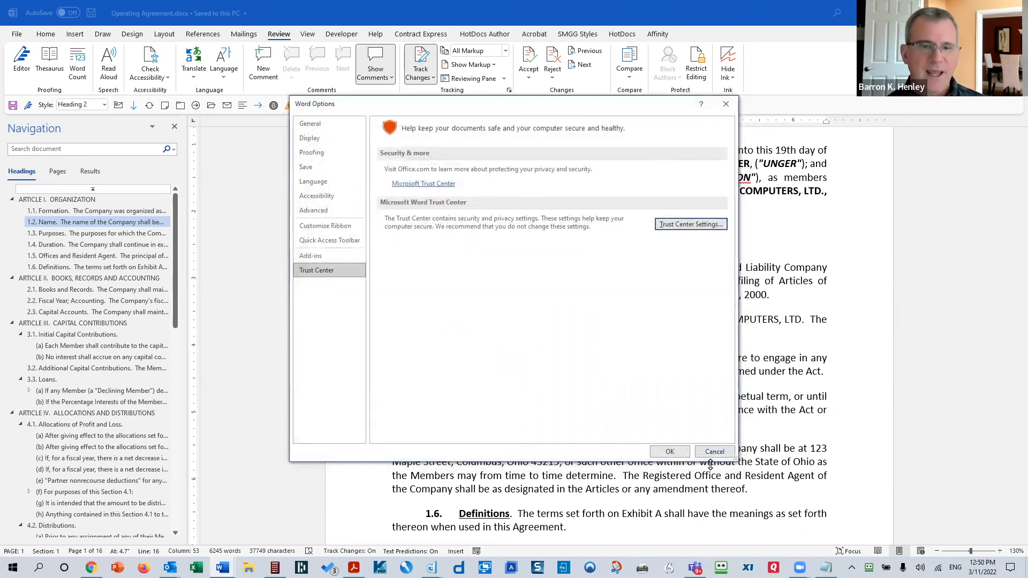
left_click(715, 452)
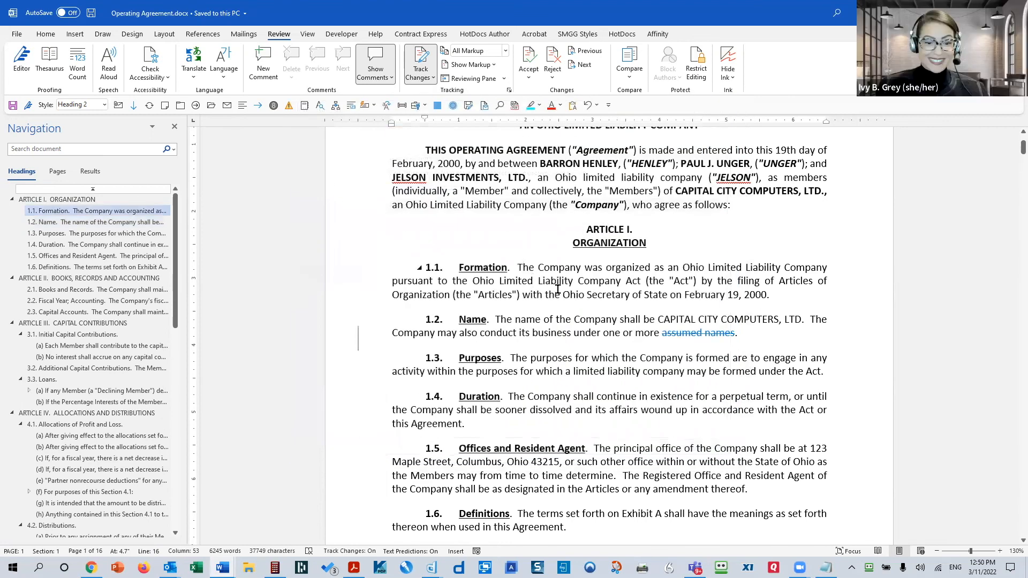